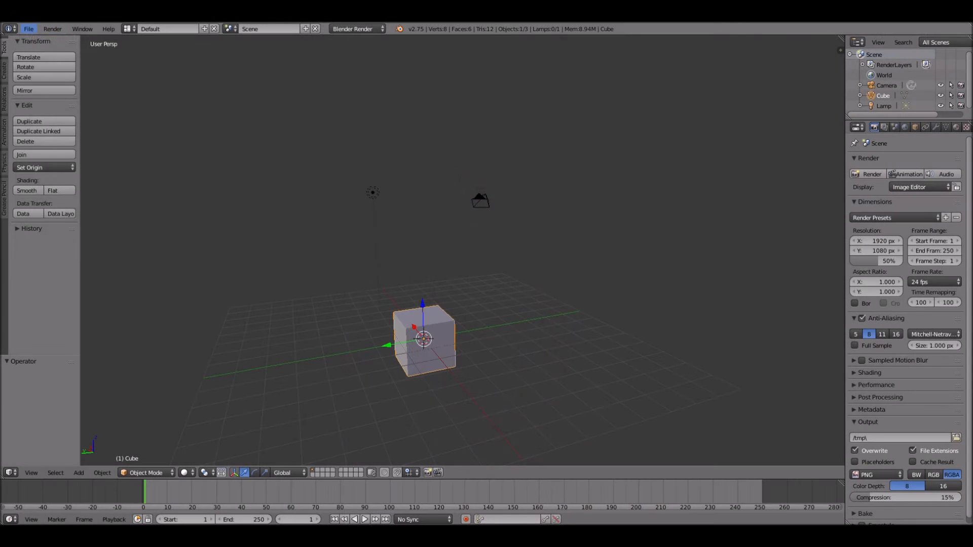
- Reload the start-up file and delete the default cube
left_click(29, 29)
left_click(33, 42)
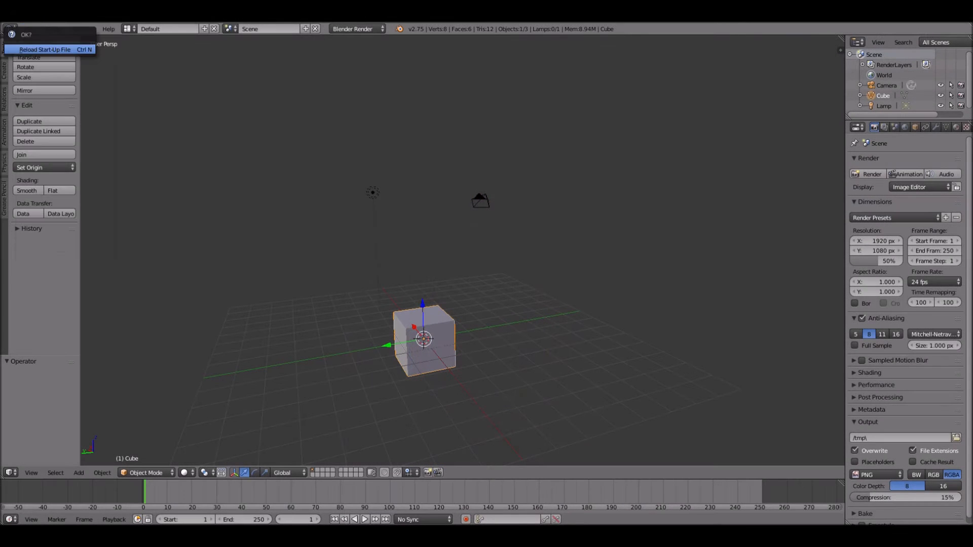
left_click(36, 49)
key("x")
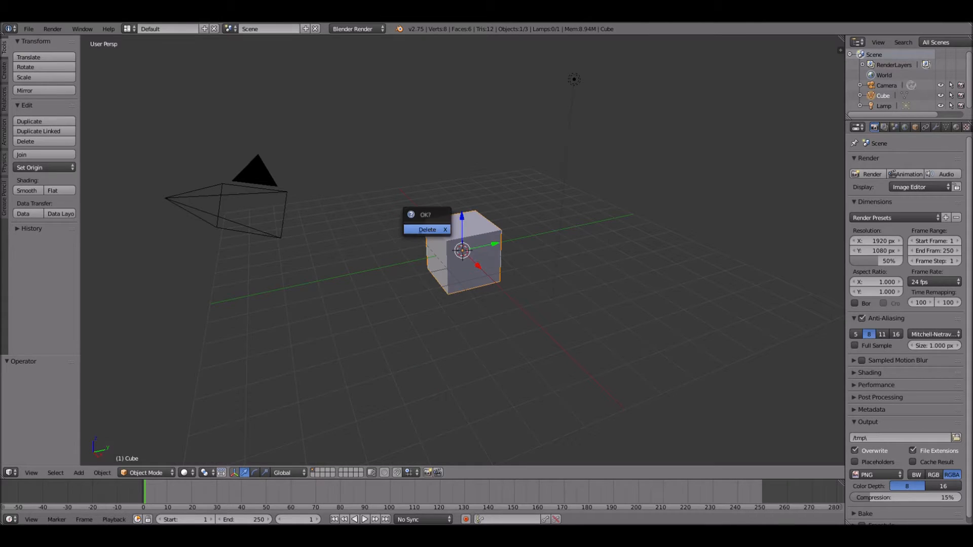
key("Return")
- Switch to the front orthographic view and enable background images with a new empty image slot
key("KP_1")
key("KP_5")
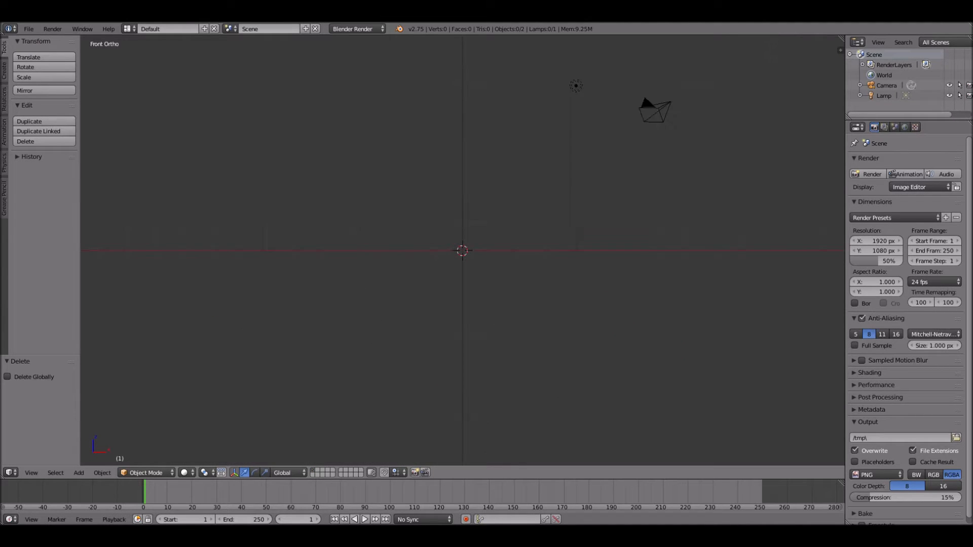
key("n")
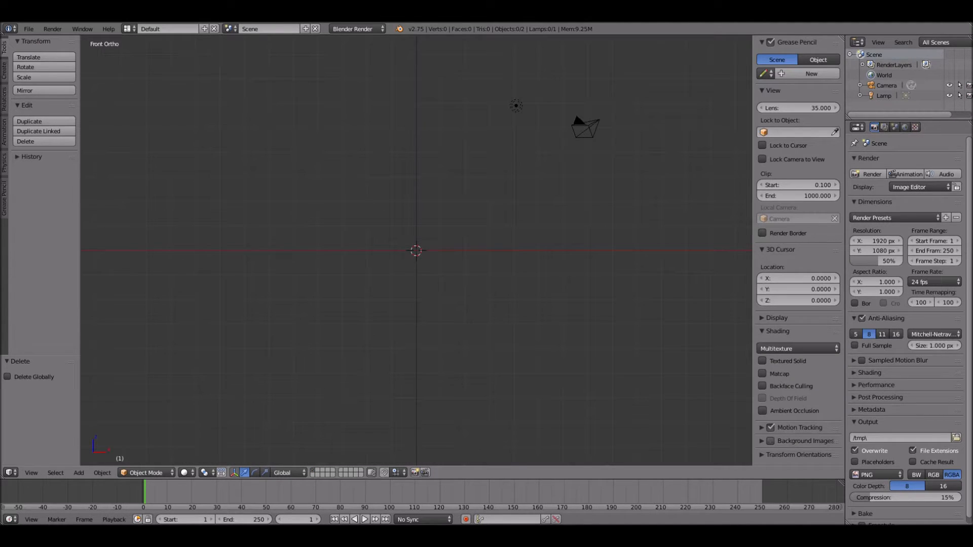
left_click(770, 441)
left_click(762, 441)
scroll(764, 411, "down", 1)
left_click(794, 443)
scroll(794, 428, "down", 3)
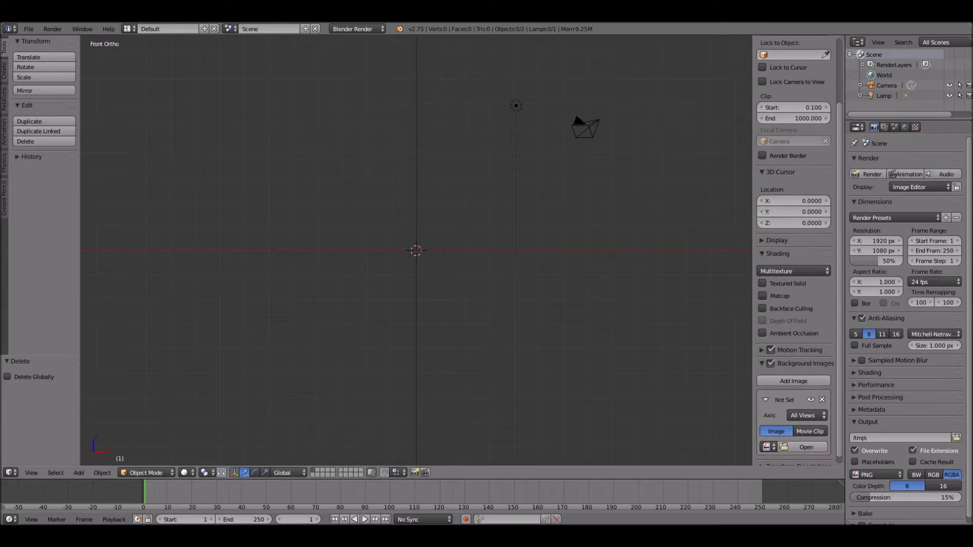
- Load light-up-old-lantern.jpg from the Downloads folder as the background image
left_click(806, 447)
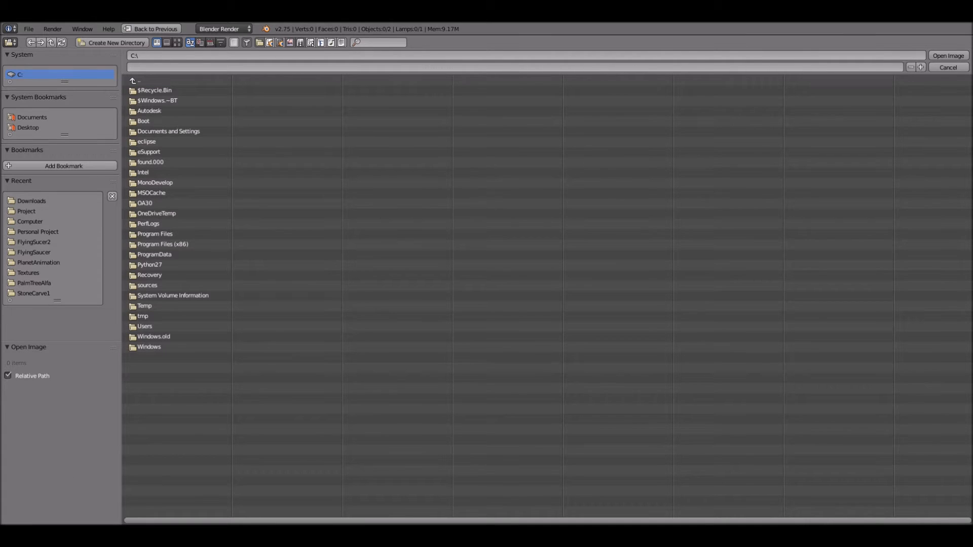
left_click(31, 201)
left_click(176, 43)
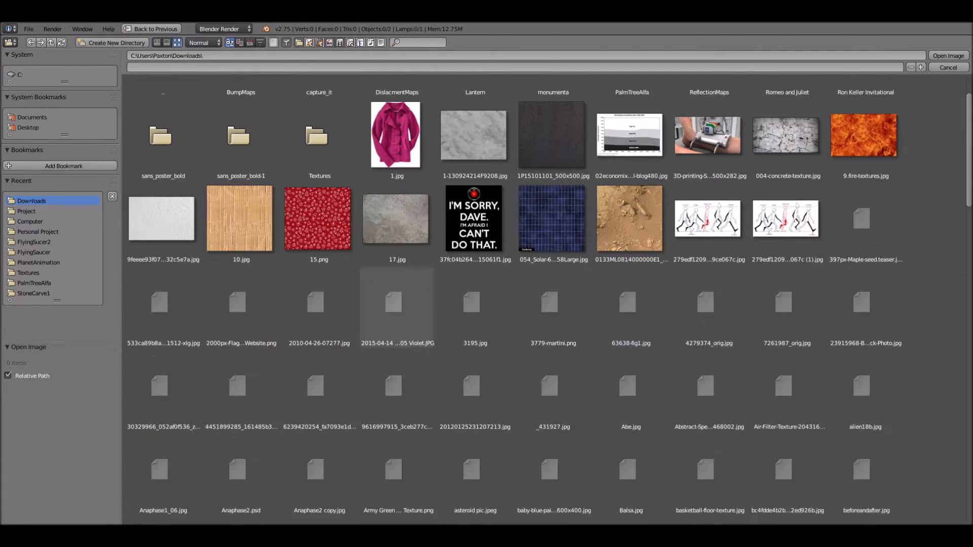
scroll(704, 420, "down", 4)
scroll(704, 420, "down", 10)
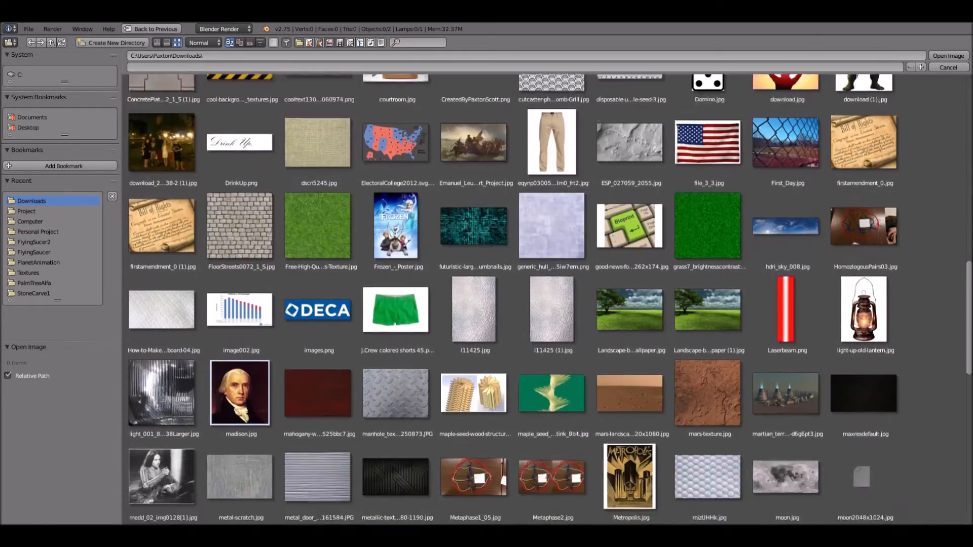
scroll(547, 299, "down", 20)
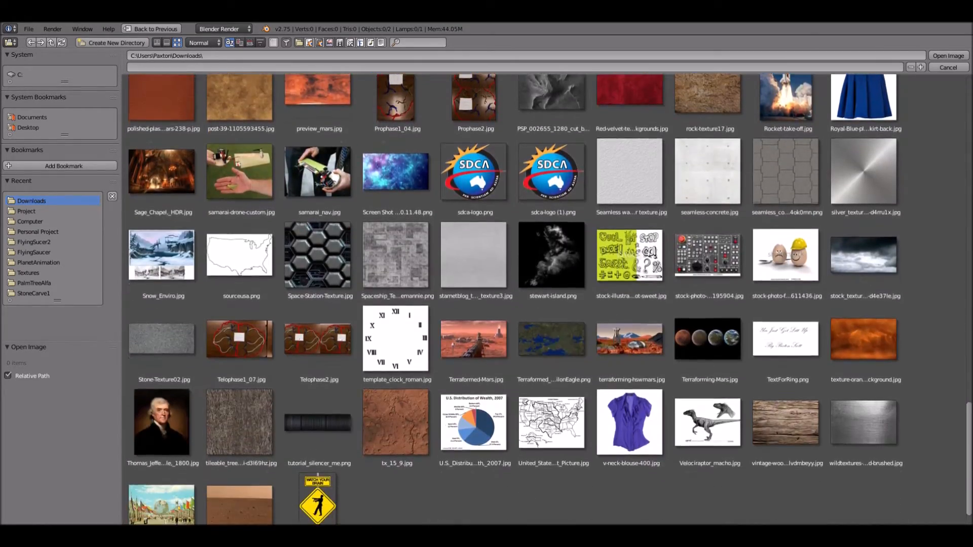
scroll(548, 299, "up", 17)
scroll(550, 299, "up", 3)
left_click(864, 196)
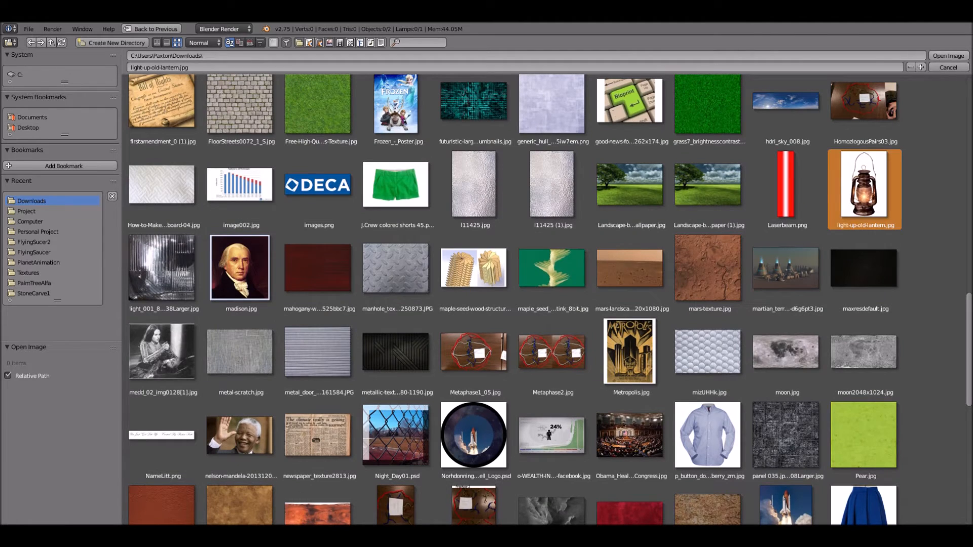
left_click(949, 55)
- Add a plane and rotate it 90° about the X axis to face the front view
key("shift+a")
mouse_move(380, 318)
left_click(441, 316)
key("r")
key("x")
key("9")
key("0")
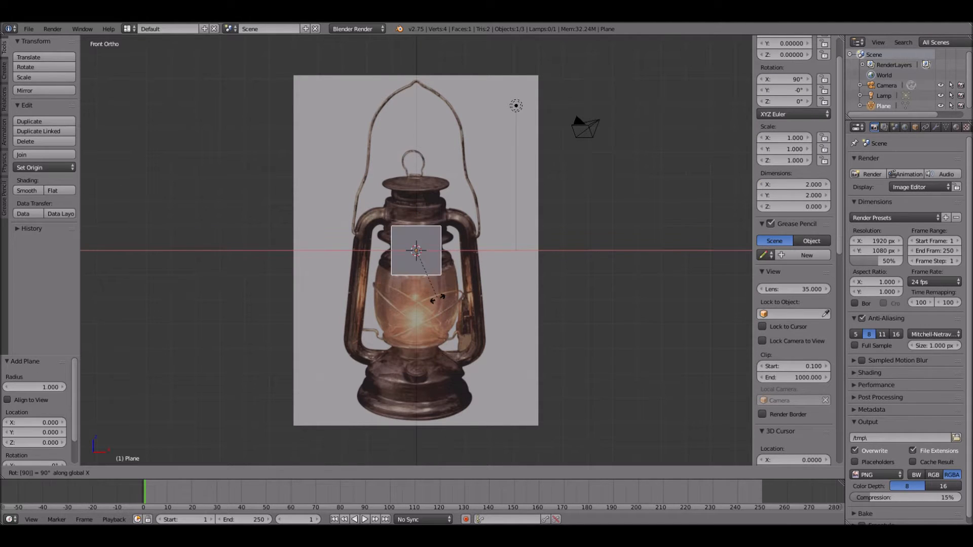
key("Return")
- Delete all of the plane's vertices except the upper-right one
key("Tab")
scroll(416, 251, "up", 3)
right_click(374, 208)
right_click(374, 293, "shift")
right_click(458, 293, "shift")
key("x")
left_click(456, 289)
- Move the remaining vertex about 2.02 up along Z, and inward along X to the top centre of the lantern's cap
right_click(459, 208)
key("g")
key("z")
left_click(458, 122)
key("g")
key("x")
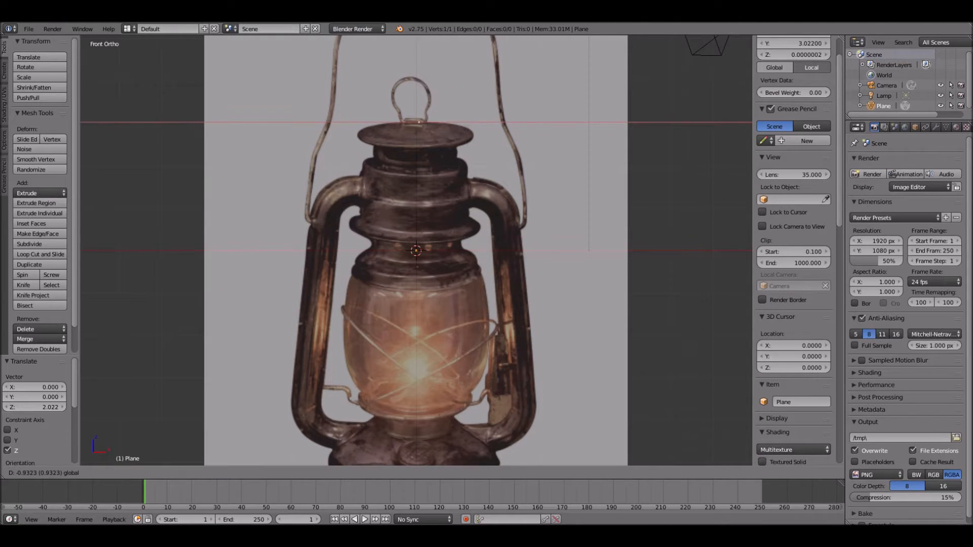
left_click(419, 122)
- Extrude the vertex outward along the cap's upper edge, around its rim and back in underneath to the neck
key("e")
left_click(431, 121)
key("e")
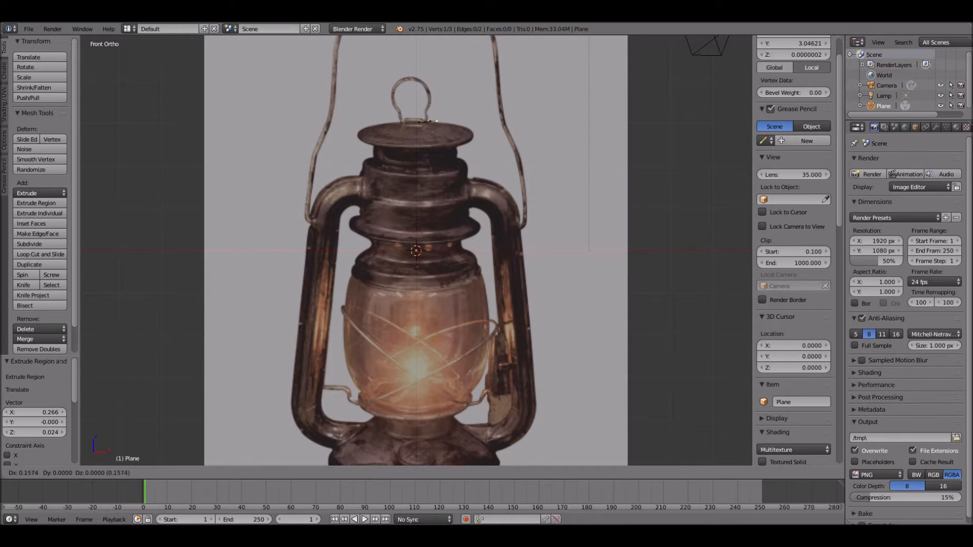
left_click(444, 122)
key("e")
left_click(457, 122)
key("e")
left_click(473, 127)
key("e")
left_click(474, 134)
key("e")
left_click(472, 136)
key("e")
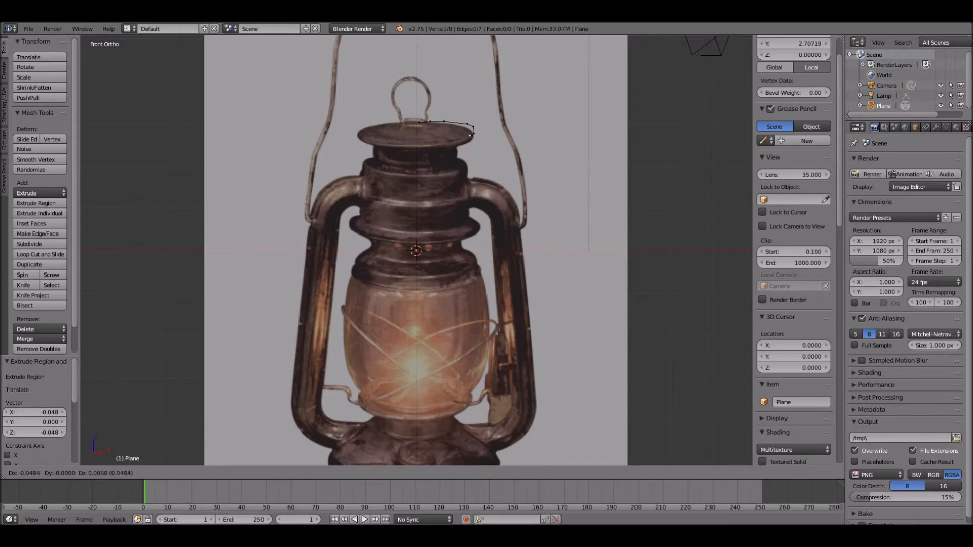
left_click(459, 136)
- Continue extruding the profile down the neck under the cap and along the side of the upper ring
key("e")
left_click(459, 142)
key("e")
left_click(457, 148)
key("e")
left_click(458, 151)
key("e")
left_click(459, 154)
key("e")
left_click(469, 168)
key("e")
left_click(469, 179)
key("e")
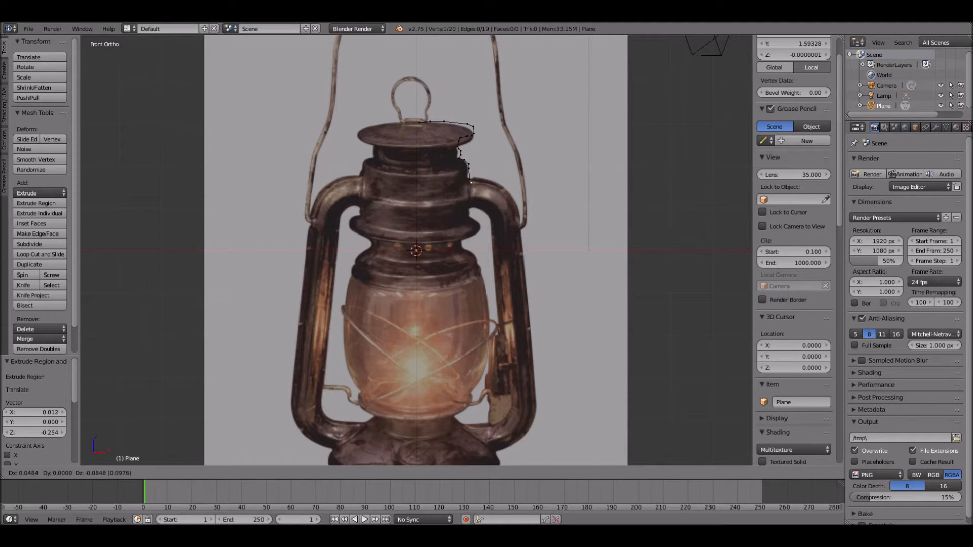
left_click(472, 191)
- Extrude the profile down the lower chimney body, around the flared ring and into the narrow waist beneath it
key("e")
left_click(475, 206)
key("e")
left_click(477, 219)
key("e")
left_click(482, 225)
key("e")
left_click(480, 231)
key("e")
left_click(469, 233)
key("e")
left_click(463, 237)
key("e")
left_click(463, 243)
- Extrude the profile along the collar above the glass and close it straight along X to the centre axis
key("e")
left_click(476, 257)
key("e")
left_click(477, 261)
key("e")
left_click(476, 264)
key("e")
left_click(479, 266)
key("e")
left_click(483, 268)
key("e")
key("x")
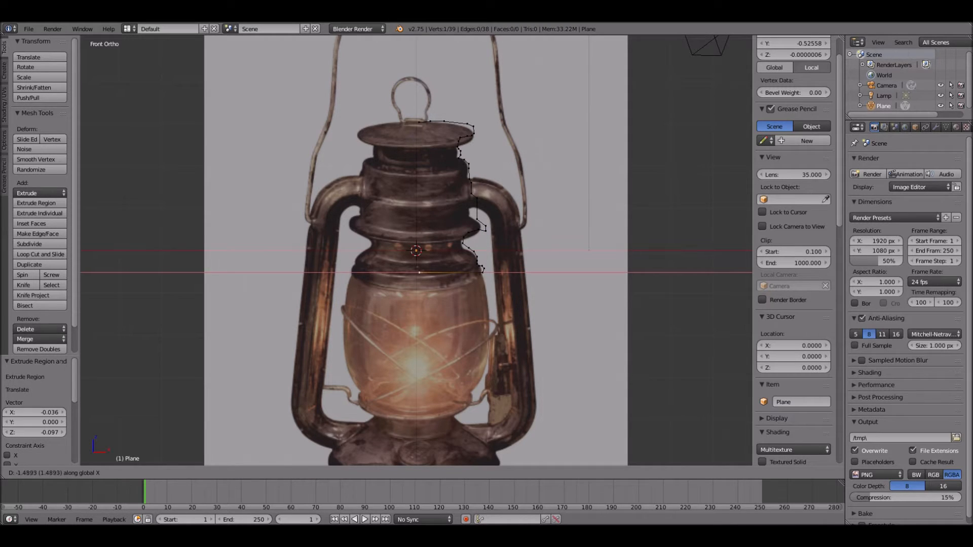
left_click(418, 272)
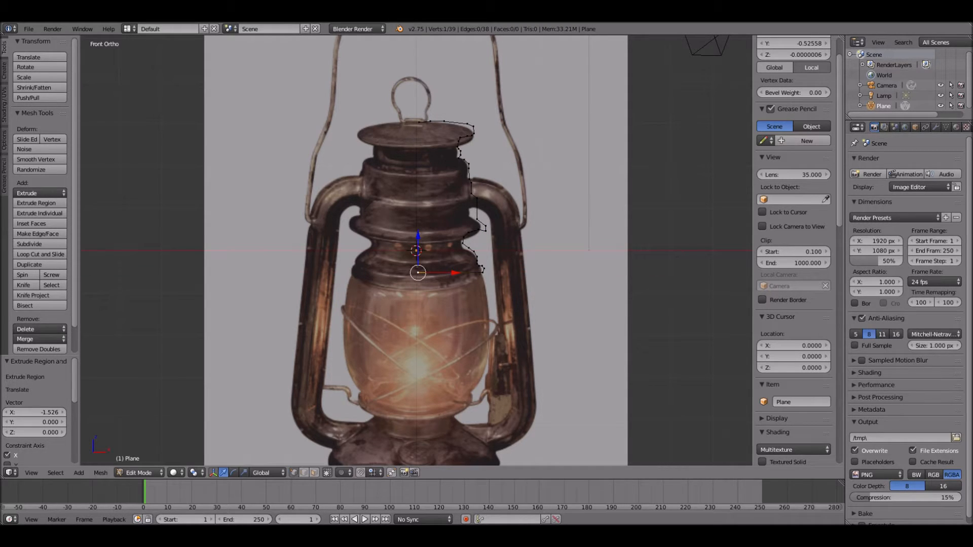
- Add a Screw modifier to the profile and set its axis to Y
key("Tab")
left_click(936, 127)
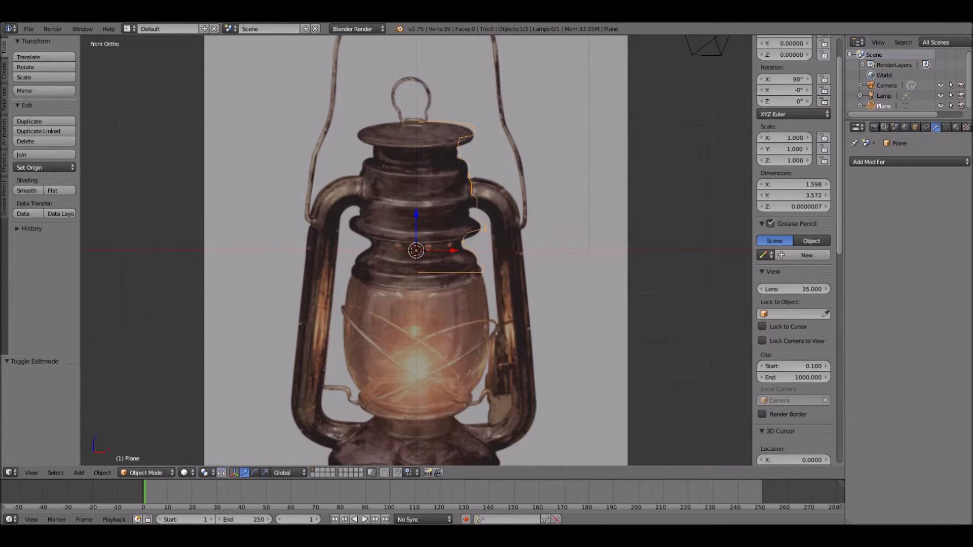
left_click(908, 162)
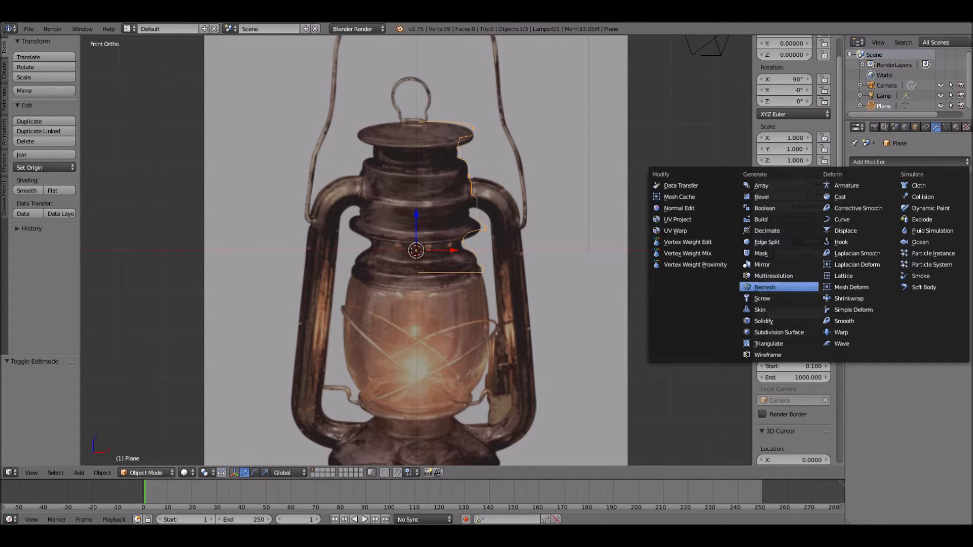
left_click(761, 298)
left_click(892, 210)
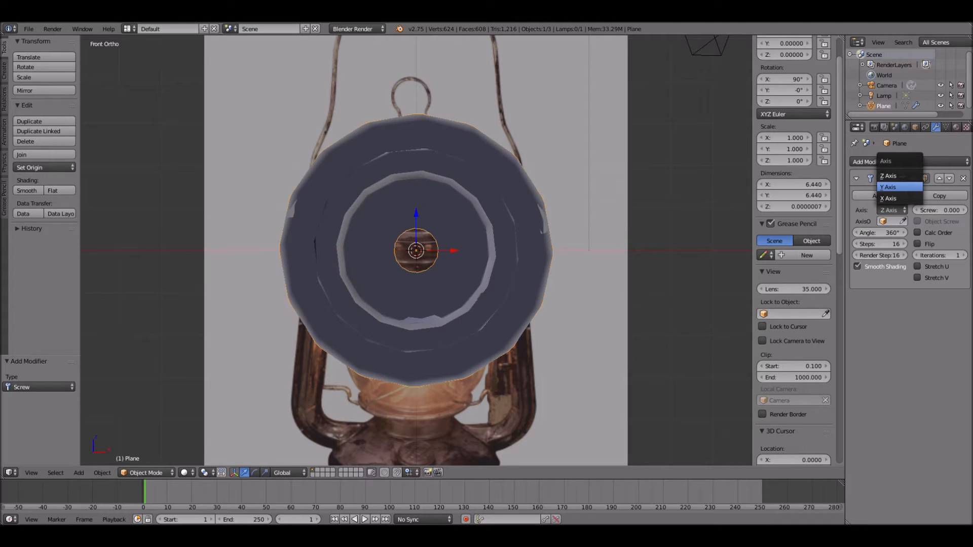
left_click(899, 187)
- Add a Subdivision Surface modifier and move the lantern top about 2.1 along X, beside the reference image
left_click(907, 161)
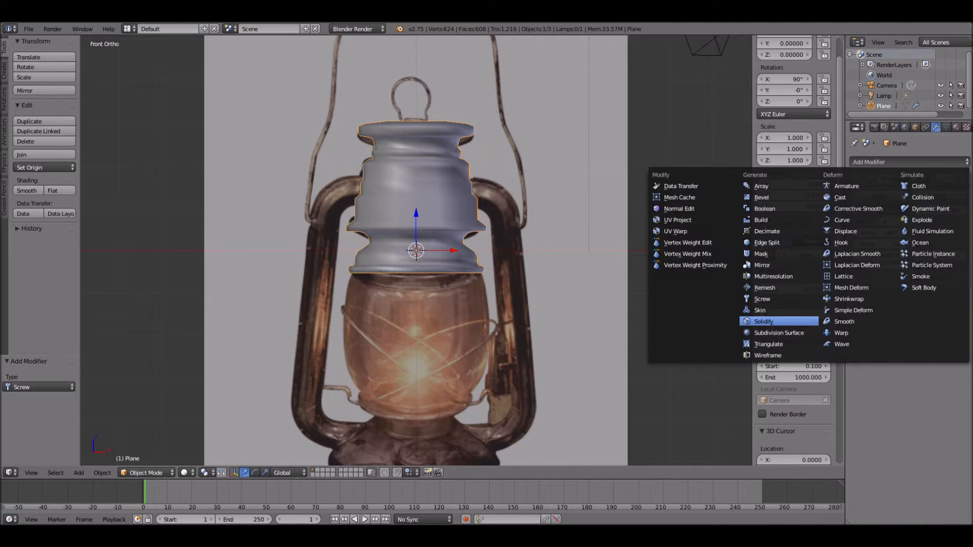
left_click(765, 332)
scroll(416, 251, "up", 1)
middle_click_drag(416, 251, 448, 339, "shift")
key("KP_1")
left_click_drag(429, 315, 535, 316)
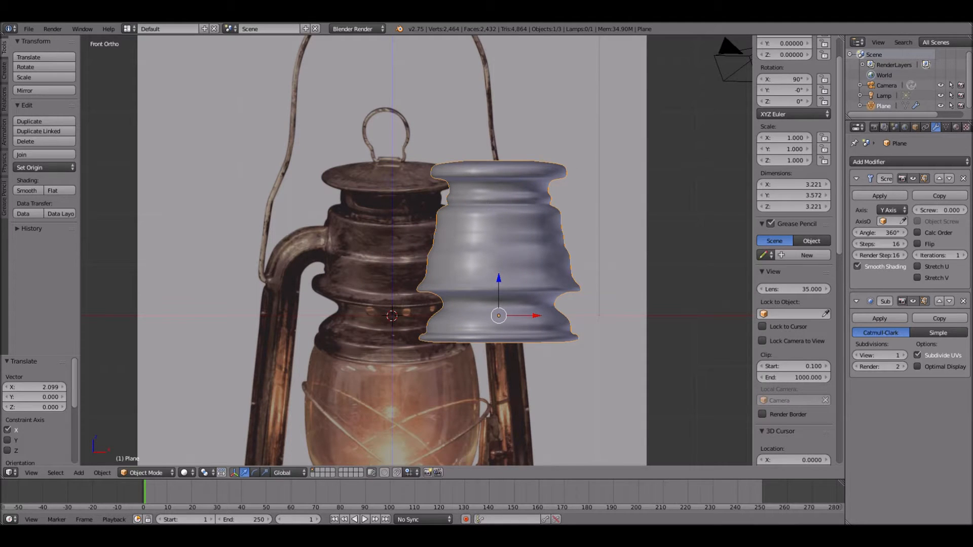
- Pull the profile vertex below the upper ring inward to form a groove in the chimney body
key("Tab")
right_click(569, 247)
left_click_drag(607, 247, 583, 232)
right_click(565, 235)
key("Tab")
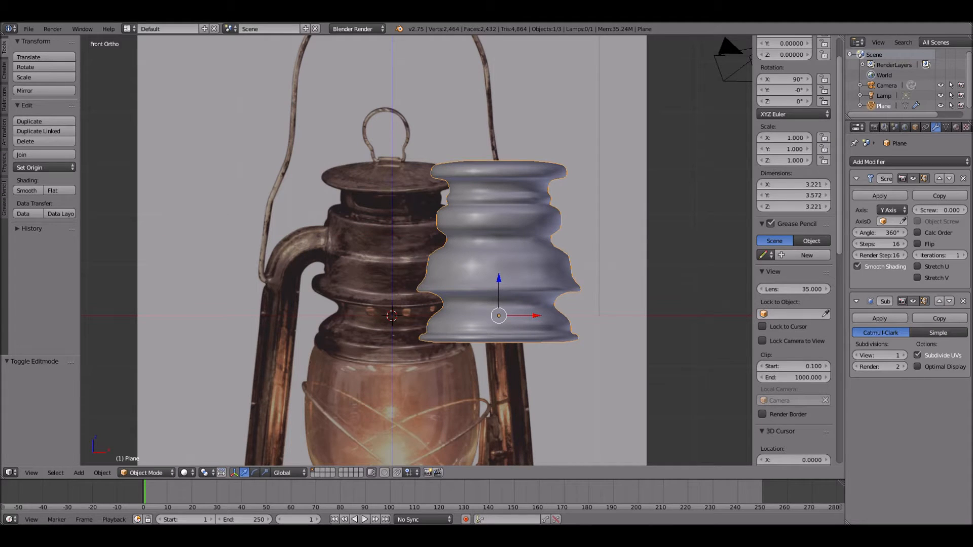
- Move the neck's base vertex about 0.04 inward along X and pull the upper ring's lower vertex inward as well
key("Tab")
scroll(552, 180, "up", 3)
left_click_drag(590, 208, 586, 216)
key("a")
right_click(552, 217)
scroll(587, 217, "down", 1)
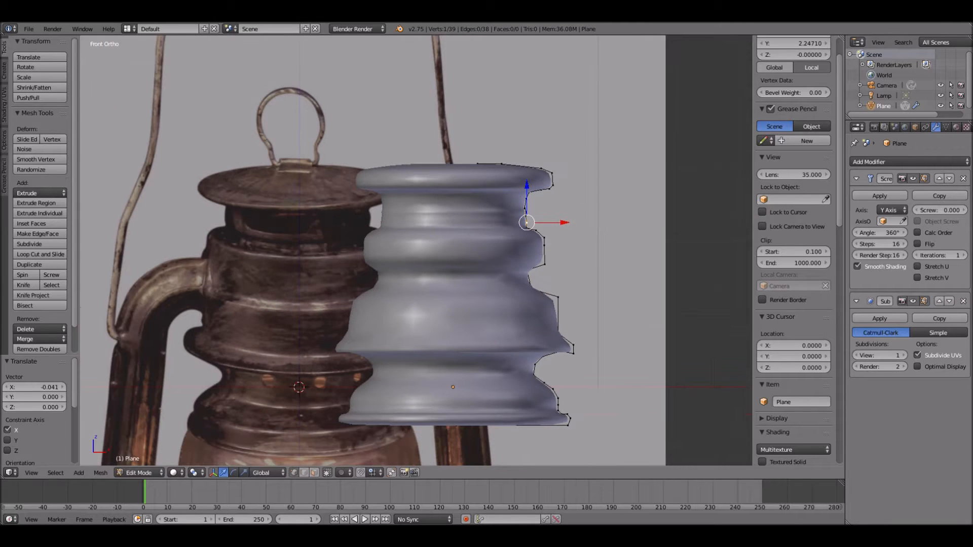
right_click(545, 265)
left_click_drag(583, 264, 572, 264)
scroll(572, 264, "down", 1)
- Apply the Screw modifier to the lantern top
middle_click_drag(572, 264, 481, 309, "shift")
key("Tab")
left_click(879, 196)
- Merge the ring of vertices in the middle of the cap's upper face at their centre
key("Tab")
key("a")
key("b")
left_click_drag(369, 156, 381, 163)
key("alt+m")
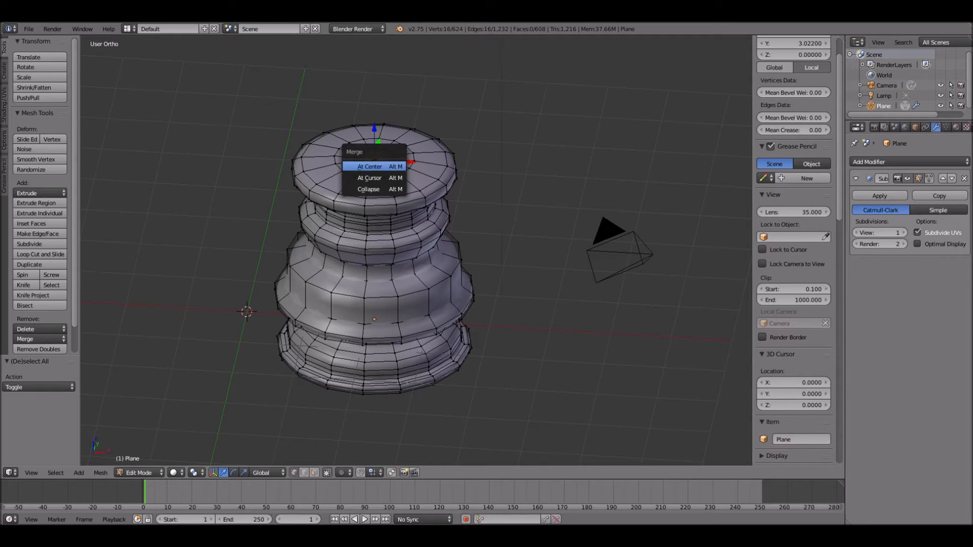
left_click(384, 165)
- Merge the ring of vertices in the middle of the lantern top's underside at their centre
middle_click_drag(384, 165, 384, 51)
key("a")
key("b")
left_click_drag(365, 273, 384, 291)
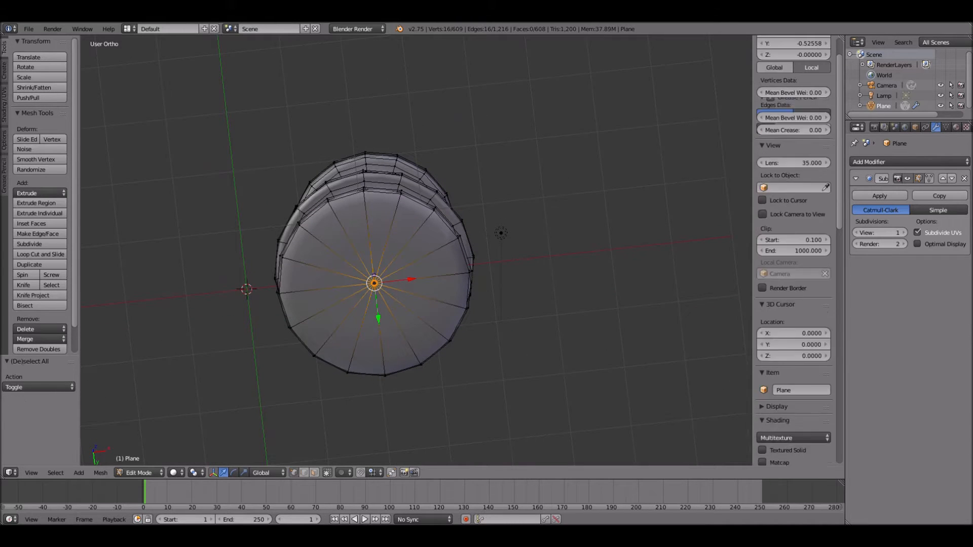
key("alt+m")
left_click(373, 292)
middle_click_drag(373, 292, 374, 390)
- Move the lantern top about 2.06 back along negative X, onto the reference image in front view
key("Tab")
key("KP_1")
left_click_drag(411, 333, 286, 333)
middle_click_drag(286, 332, 292, 198, "shift")
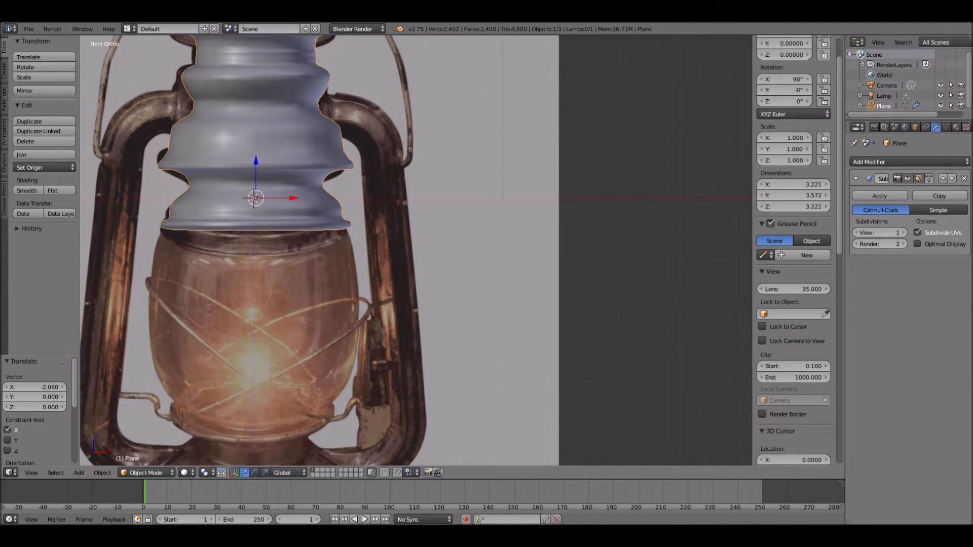
- Show the model in wireframe and add a second plane rotated 90° about the X axis
key("z")
key("a")
key("shift+a")
left_click(314, 241)
type("rx90")
key("Return")
- Delete all but the new plane's upper-right vertex and move it about -0.9 in X and -0.72 in Z
key("Tab")
right_click(315, 137, "shift")
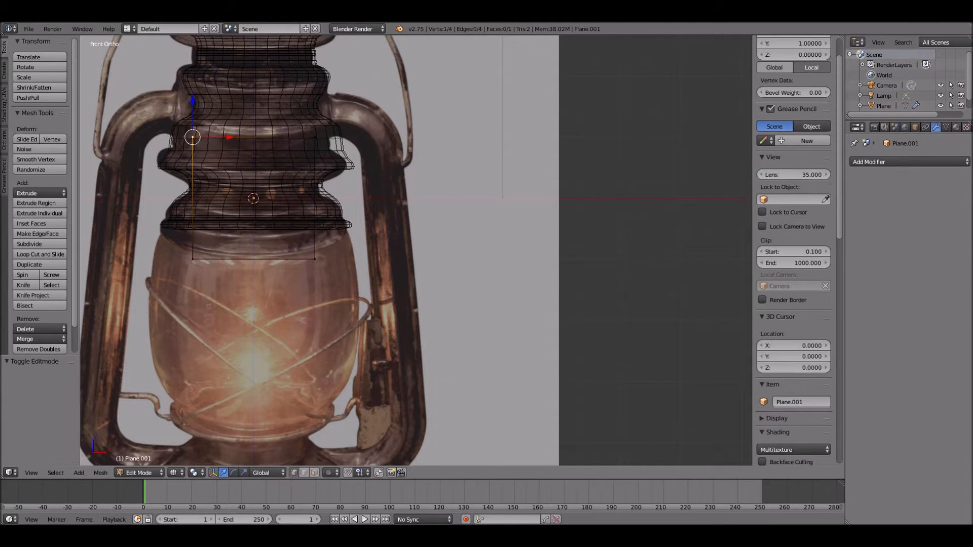
key("x")
left_click(292, 259)
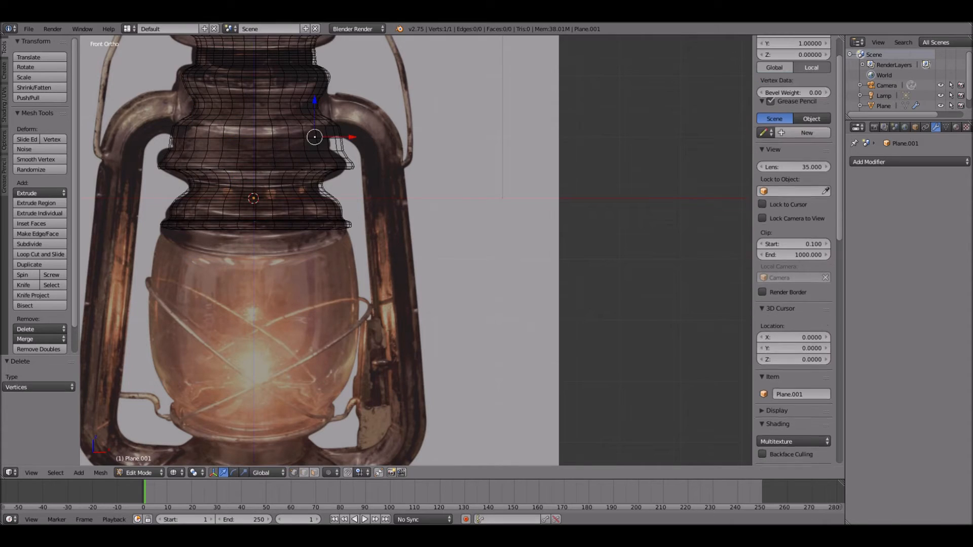
key("g")
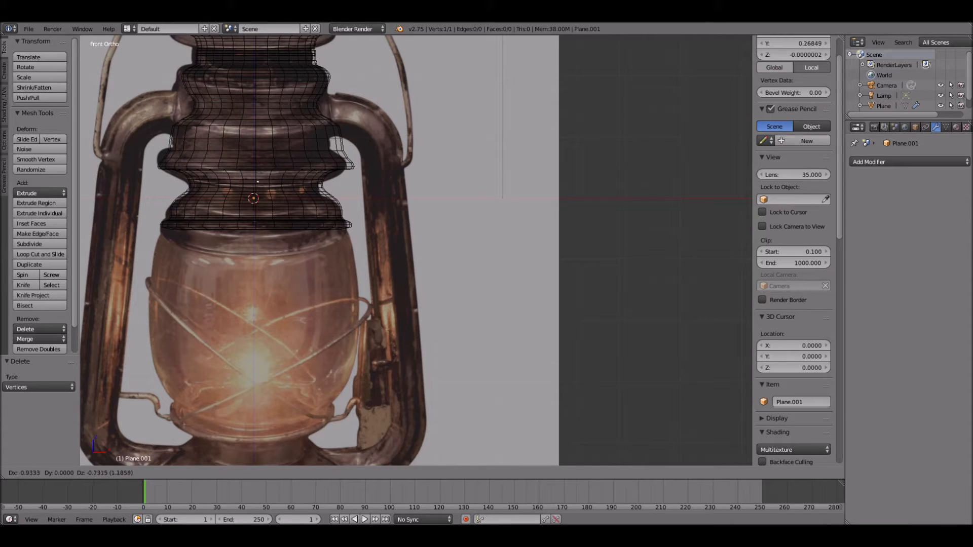
key("Return")
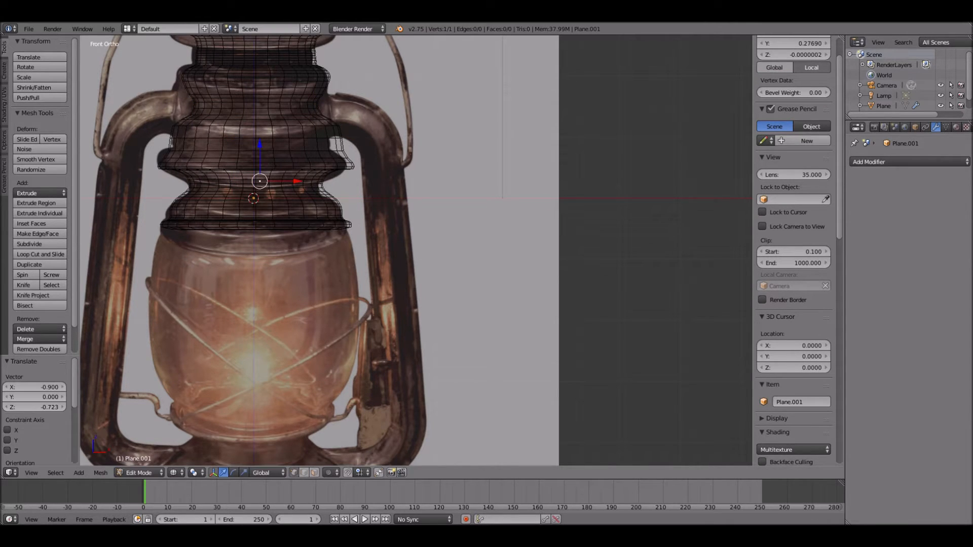
- Extrude the vertex in six segments along the glass's upper right outline, from inside the lantern top to the glass's widest part
key("e")
left_click(294, 191)
key("e")
left_click(324, 201)
key("e")
left_click(340, 217)
key("e")
left_click(348, 232)
key("e")
left_click(353, 252)
key("e")
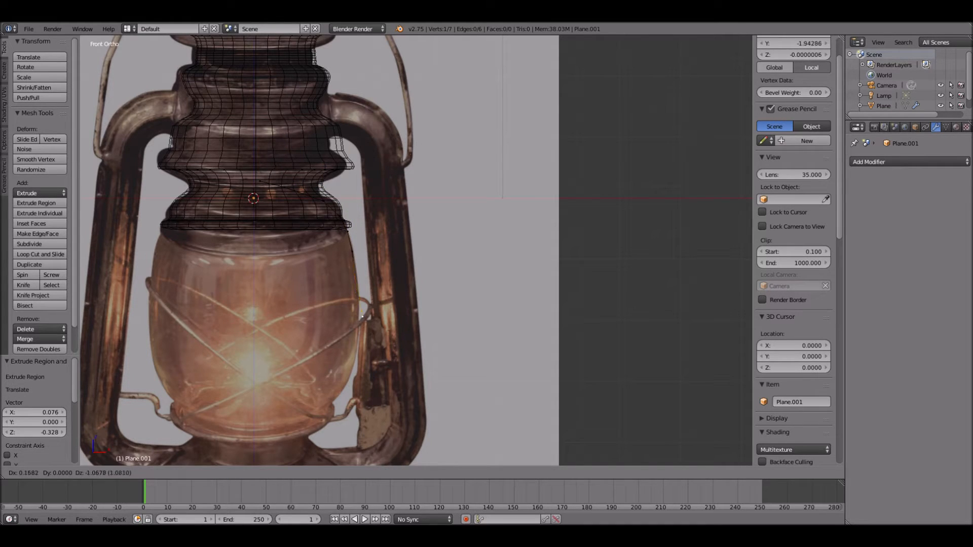
left_click(361, 302)
- Extrude eight more segments down the glass's lower right outline to its bottom centre and leave edit mode
key("e")
left_click(359, 339)
key("e")
left_click(349, 379)
key("e")
left_click(340, 396)
key("e")
left_click(329, 409)
key("e")
left_click(320, 419)
key("e")
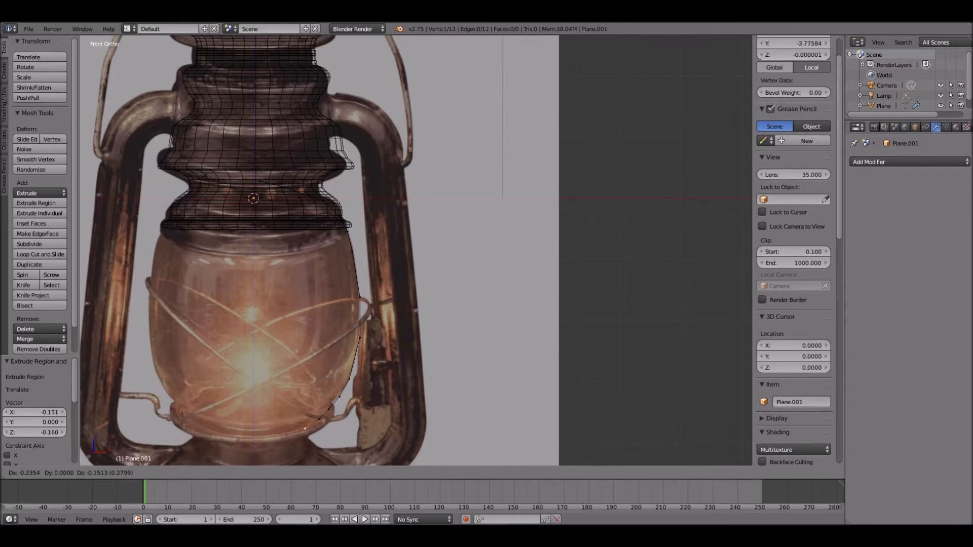
left_click(305, 428)
key("e")
left_click(287, 433)
key("e")
left_click(255, 436)
key("Tab")
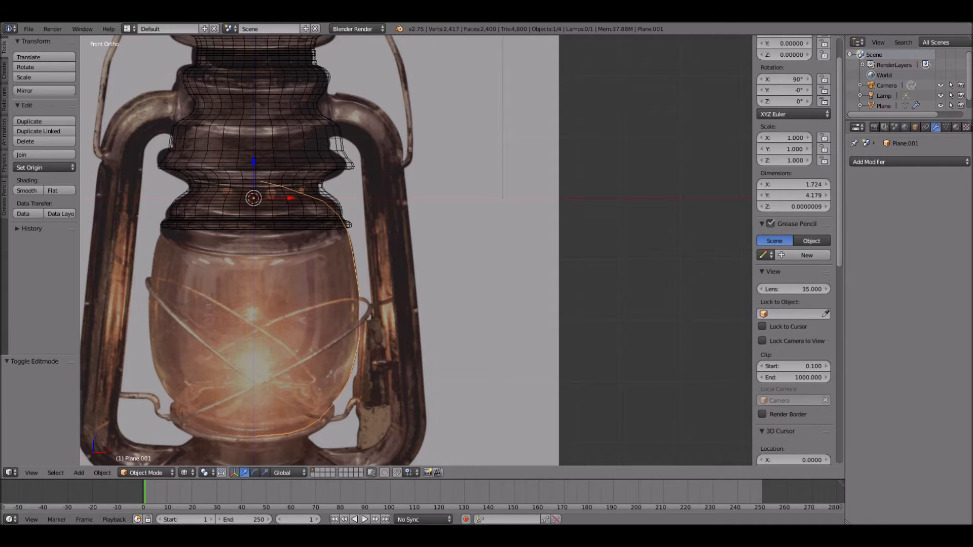
- Revolve the glass profile with a Screw modifier about the Y axis and show the model in solid shading
left_click(910, 162)
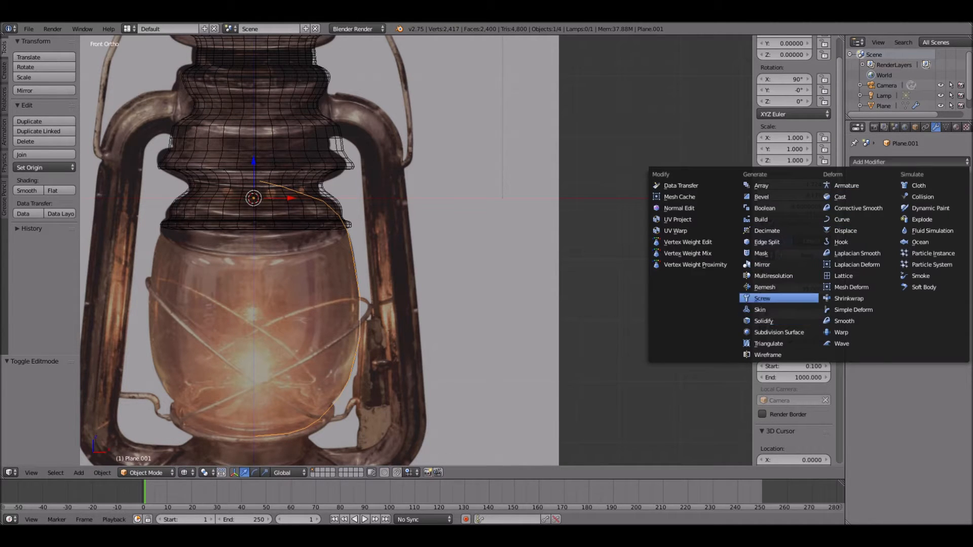
left_click(762, 299)
left_click(890, 210)
left_click(892, 187)
key("z")
scroll(412, 256, "down", 4)
mouse_move(416, 253)
middle_mouse_down()
mouse_move(445, 265)
mouse_move(421, 267)
middle_mouse_up()
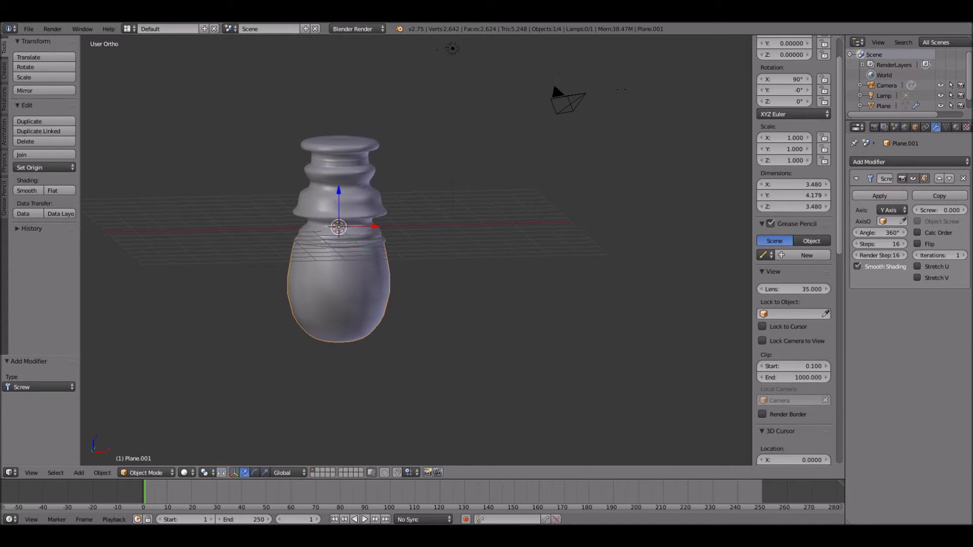
- Shift two upper vertices of the glass profile inward along X, the first by about -0.161, to fit inside the lantern top
key("KP_1")
scroll(421, 267, "up", 3)
key("Tab")
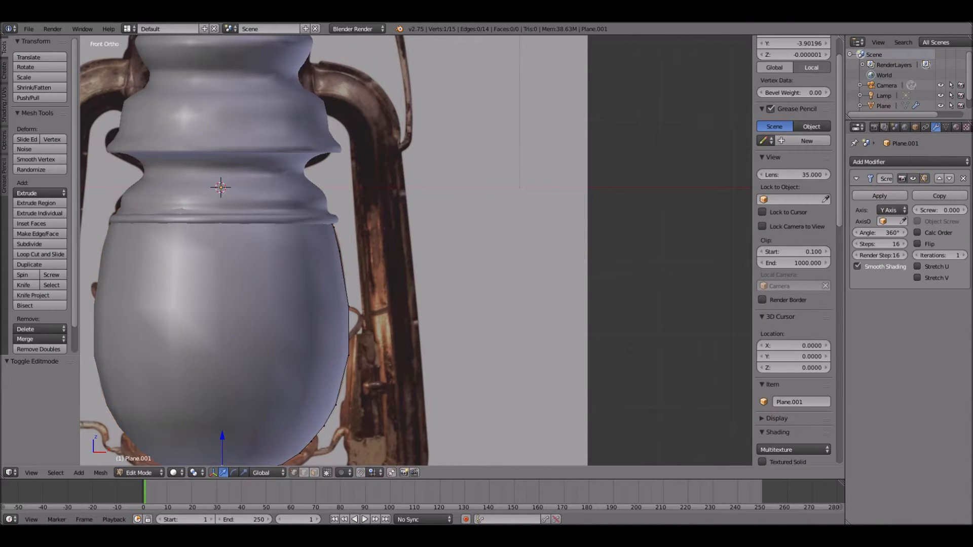
key("z")
right_click(323, 209)
left_click_drag(361, 209, 353, 209)
right_click(305, 191)
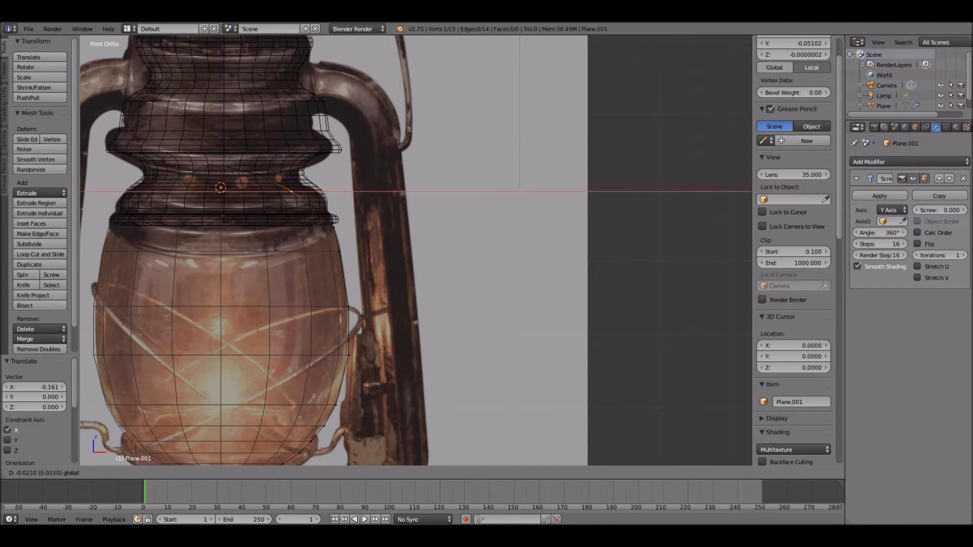
key("Tab")
key("Tab")
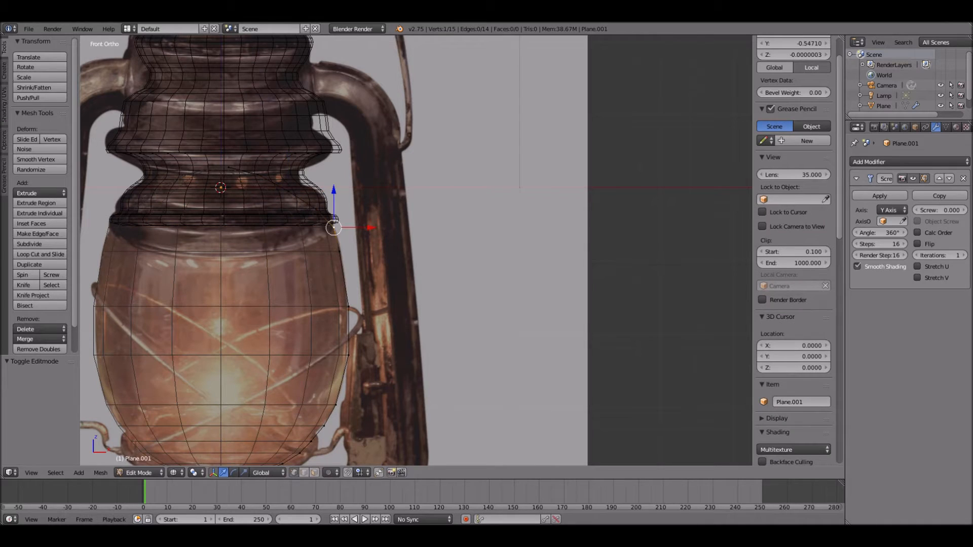
key("Tab")
key("z")
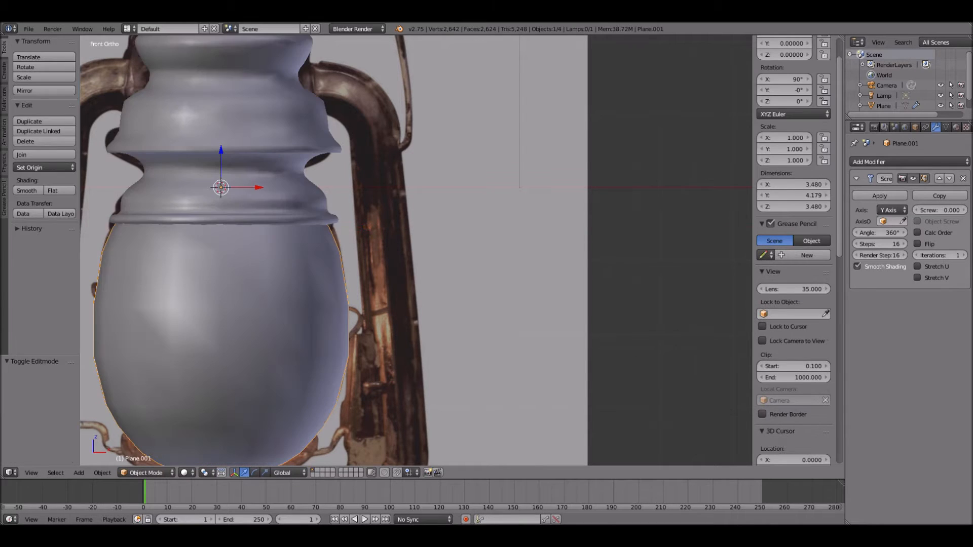
- Add a Subdivision Surface modifier to the glass and apply its Screw modifier
middle_click_drag(405, 244, 406, 245)
left_click(888, 162)
left_click(779, 332)
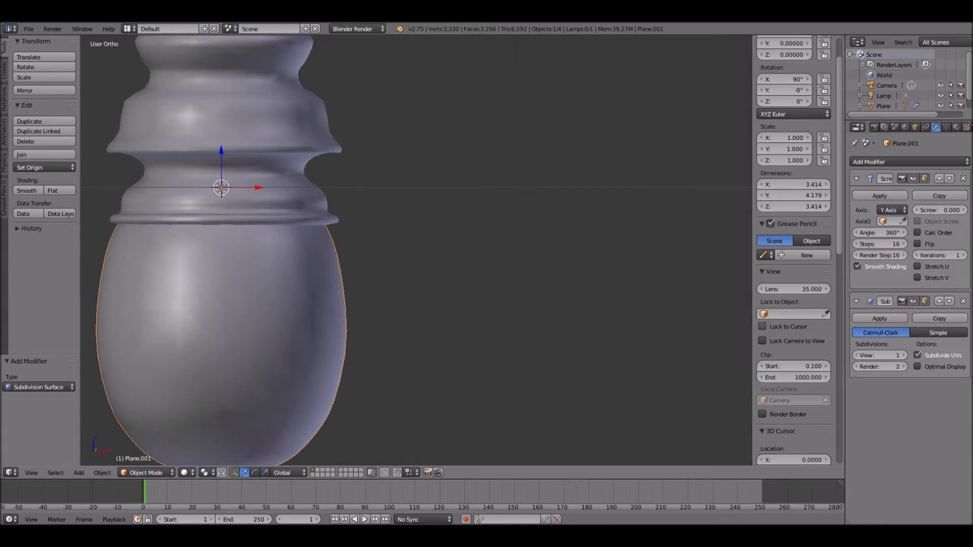
middle_click_drag(507, 244, 507, 158)
- Merge the cluster of vertices in the middle of the glass's underside at their centre
key("Tab")
key("a")
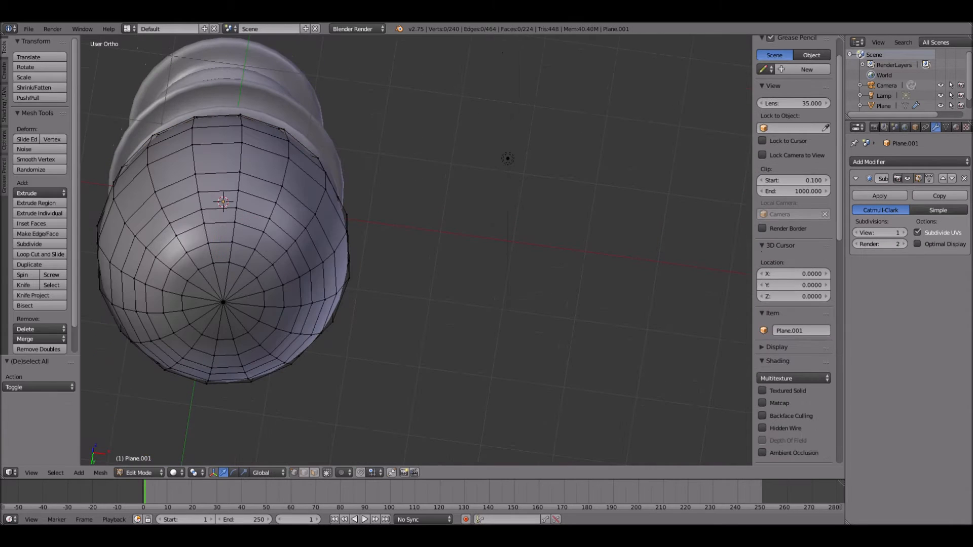
key("b")
left_click_drag(214, 299, 233, 311)
key("alt+m")
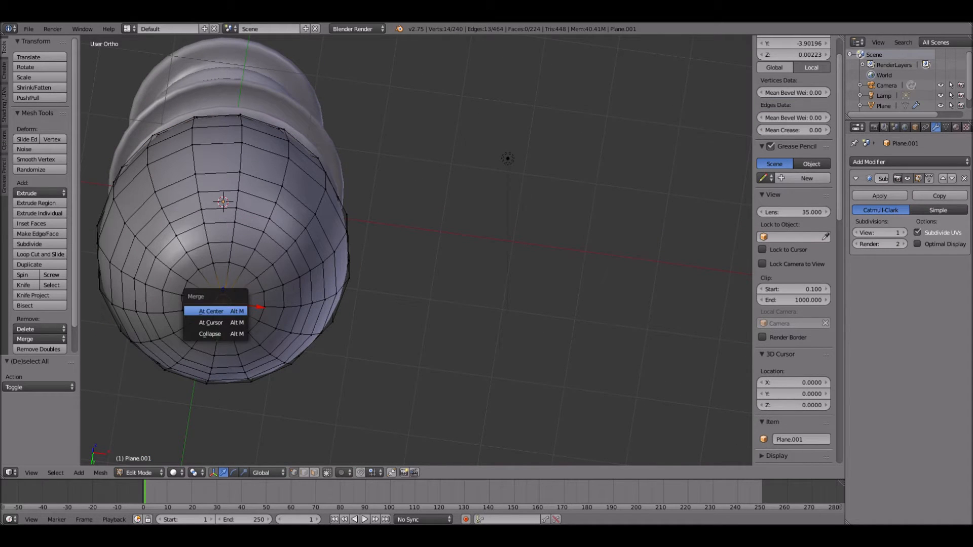
key("Return")
key("KP_1")
key("Tab")
scroll(416, 250, "down", 4)
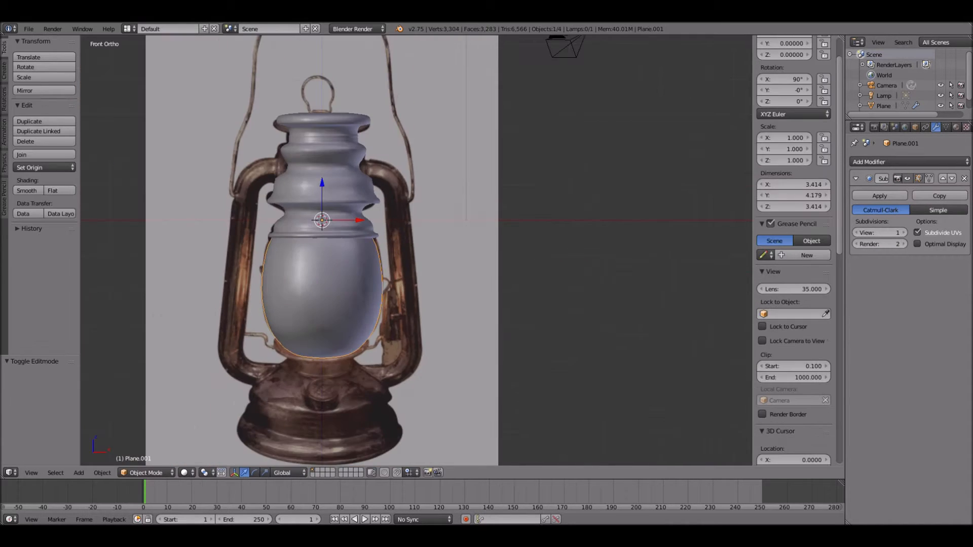
- Add a plane and lower it about 4.43 along Z over the lantern's base
middle_click_drag(416, 250, 404, 199, "shift")
key("a")
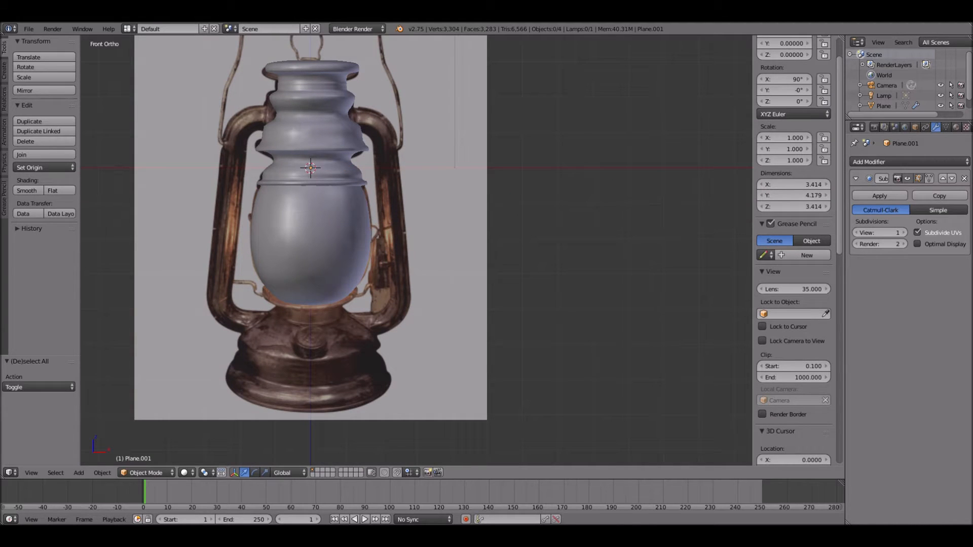
key("shift+a")
mouse_move(282, 330)
left_click(359, 330)
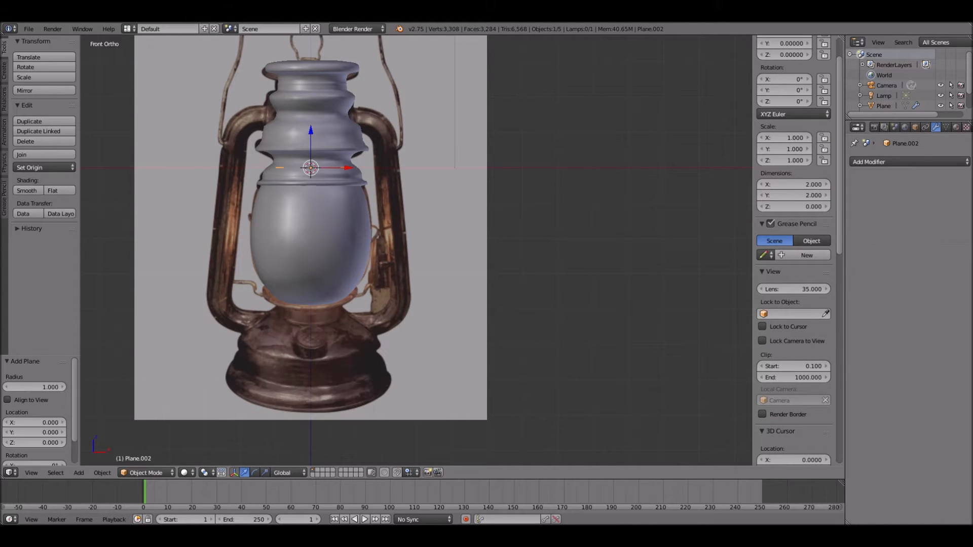
key("g")
key("z")
left_click(315, 289)
- Rotate the new plane 90° about the X axis and lower it further to about Z -4.722
key("r")
key("x")
key("9")
key("0")
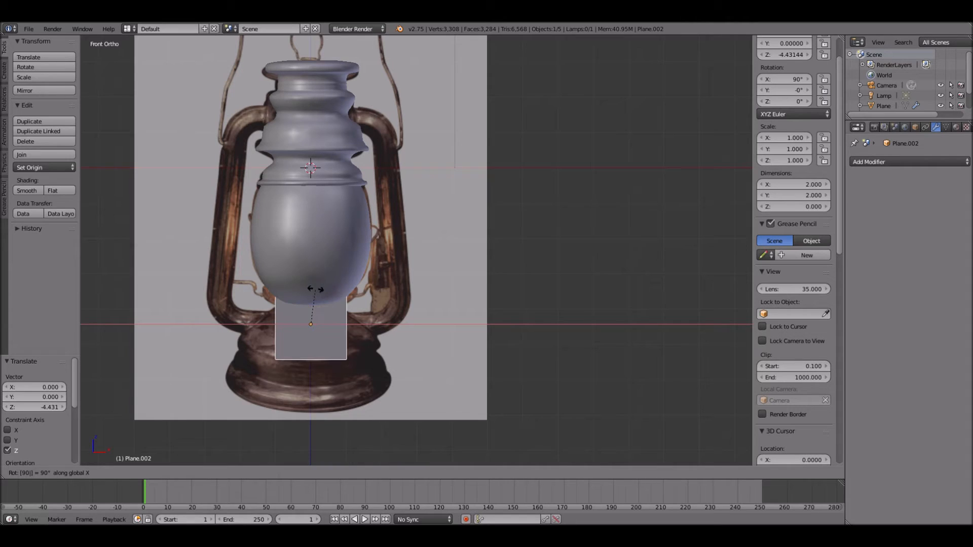
key("Return")
key("Tab")
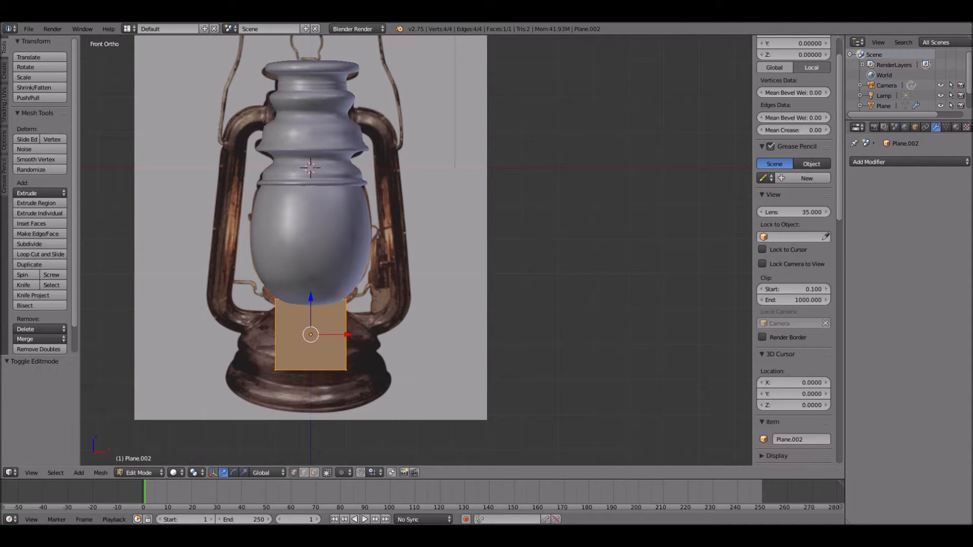
- Delete every vertex of the base plane except the upper-right one
right_click(275, 299)
right_click(275, 370, "shift")
right_click(346, 370, "shift")
key("x")
left_click(346, 347)
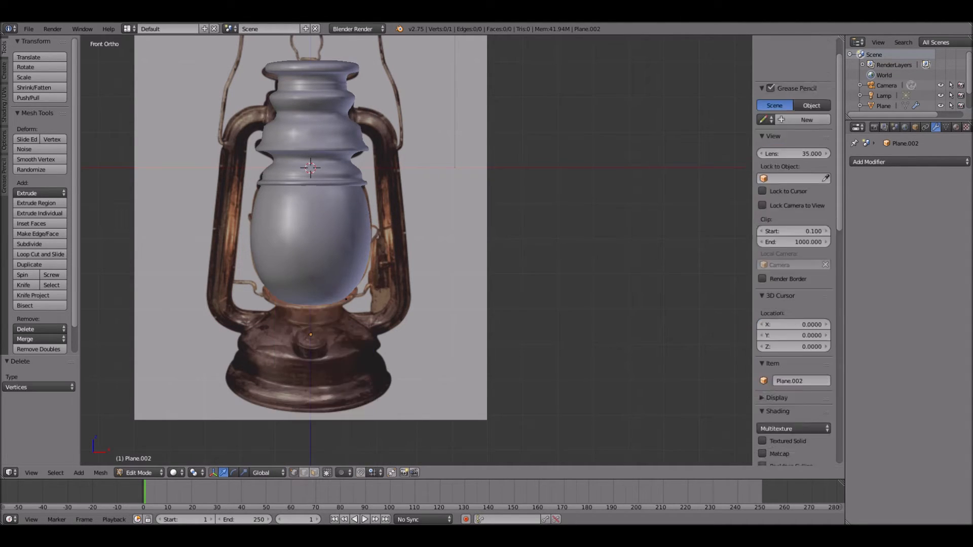
- Move the remaining vertex about -0.974 along X to the lantern's centre and show the model in wireframe
scroll(417, 250, "up", 4)
right_click(271, 352)
key("g")
key("x")
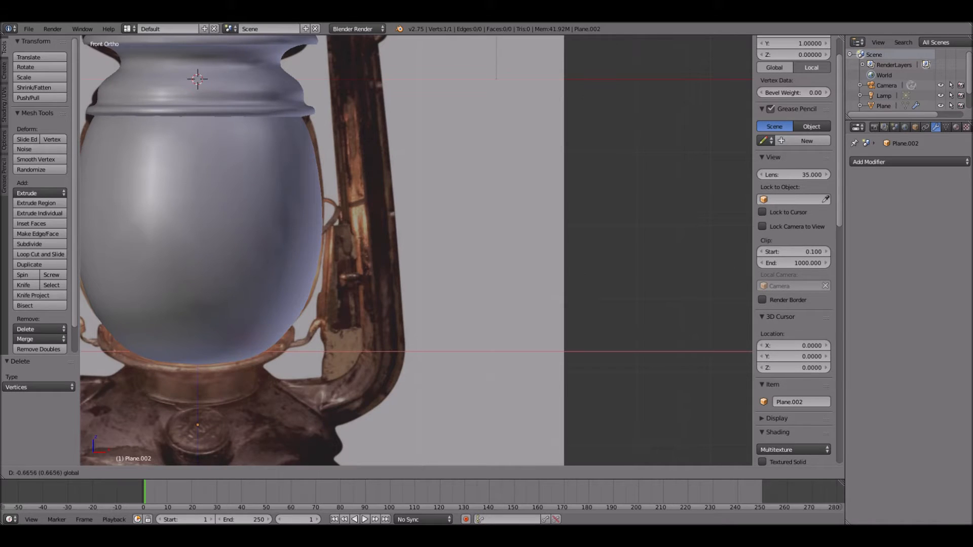
key("Return")
key("z")
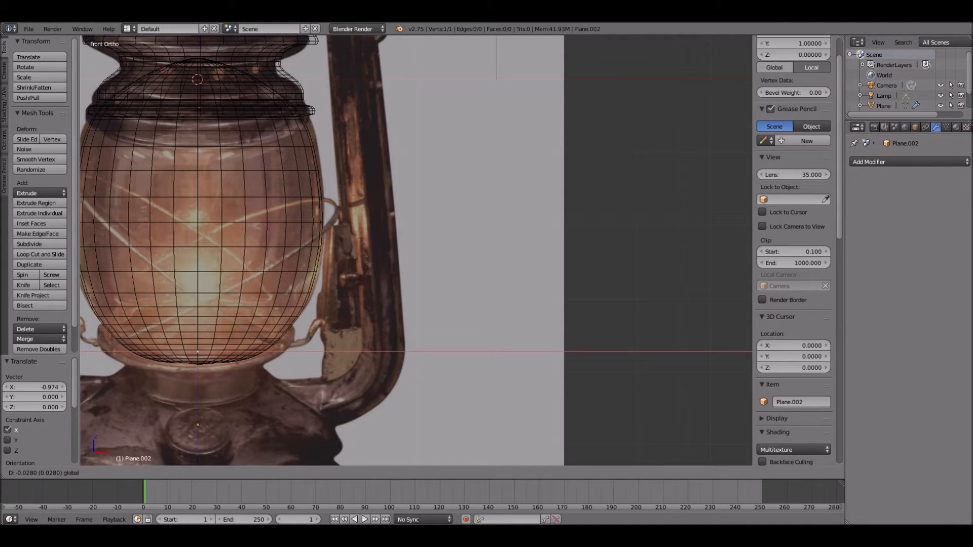
- Extrude the vertex outward along X and trace the right side of the collar's rim beneath the glass
key("e")
key("x")
key("Return")
key("w")
key("Escape")
key("e")
key("Return")
key("e")
key("Return")
key("e")
key("Return")
key("e")
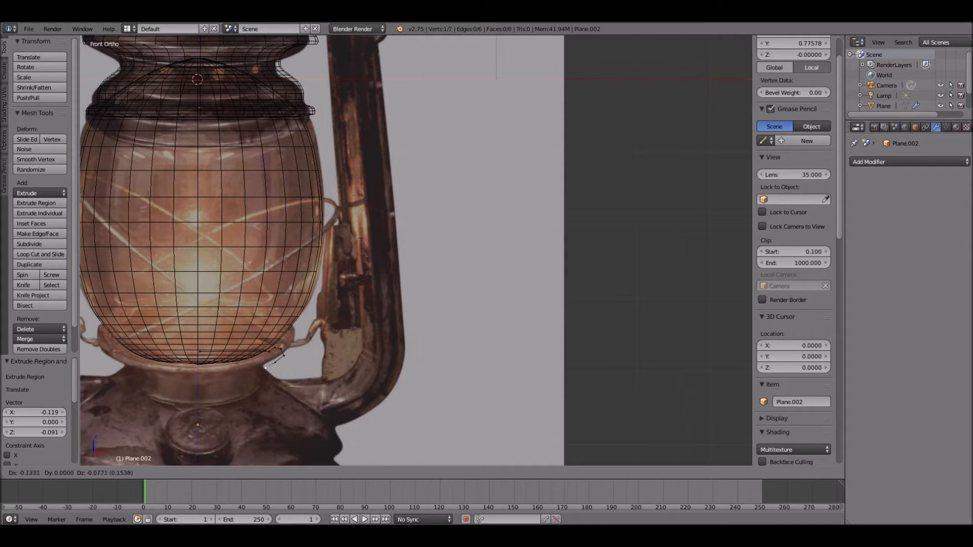
- Extrude the profile down the collar's neck and around the small ring where it meets the base
key("Return")
key("e")
key("Return")
key("e")
key("Return")
key("e")
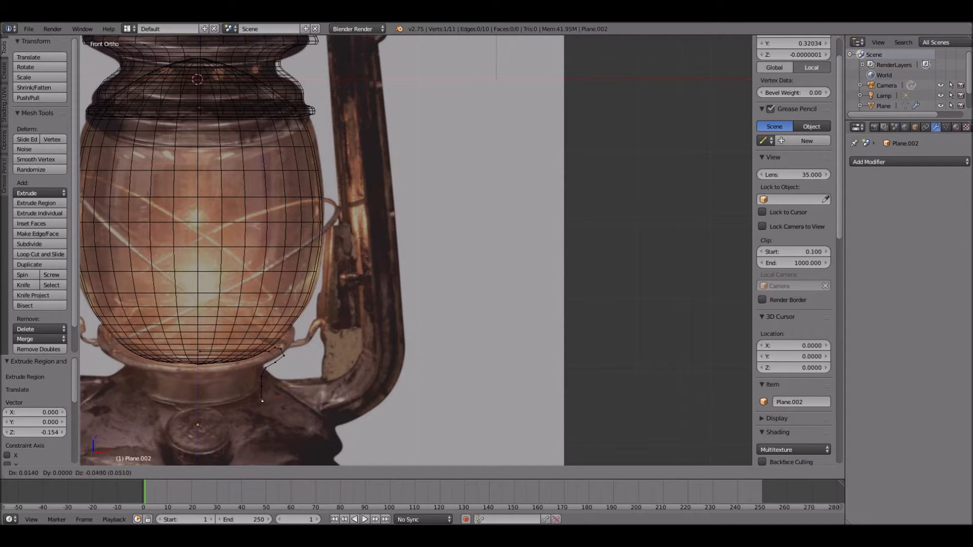
key("Return")
key("e")
key("Return")
key("e")
key("Return")
- Extrude the profile outward and down along the base's sloping shoulder to the notch below it
middle_click_drag(266, 408, 259, 258, "shift")
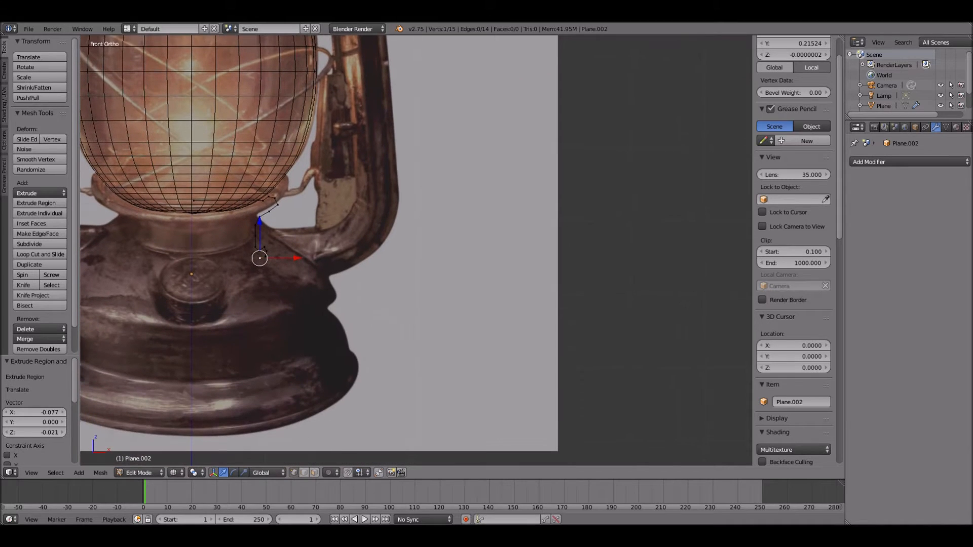
left_click(273, 268)
key("e")
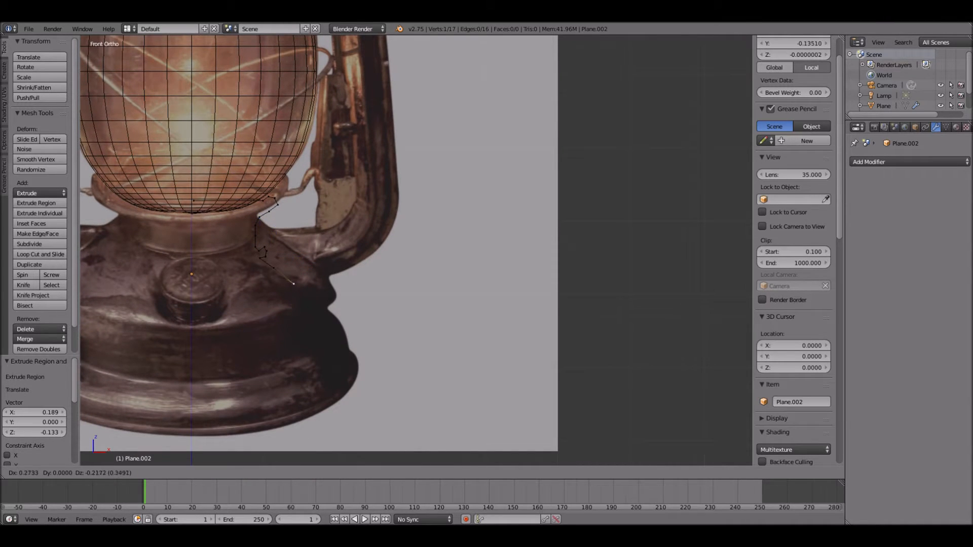
left_click(309, 307)
key("e")
left_click(309, 315)
- Extrude four segments down the base's side wall and over its lower ridge
key("e")
left_click(303, 321)
key("e")
left_click(303, 333)
key("e")
left_click(304, 357)
key("e")
left_click(314, 373)
- Trace the base's bottom flange, then extrude its last vertex about -1.857 along X towards the centre axis
key("e")
left_click(321, 389)
key("e")
left_click(332, 393)
key("e")
left_click(332, 402)
key("e")
left_click(332, 408)
key("e")
key("x")
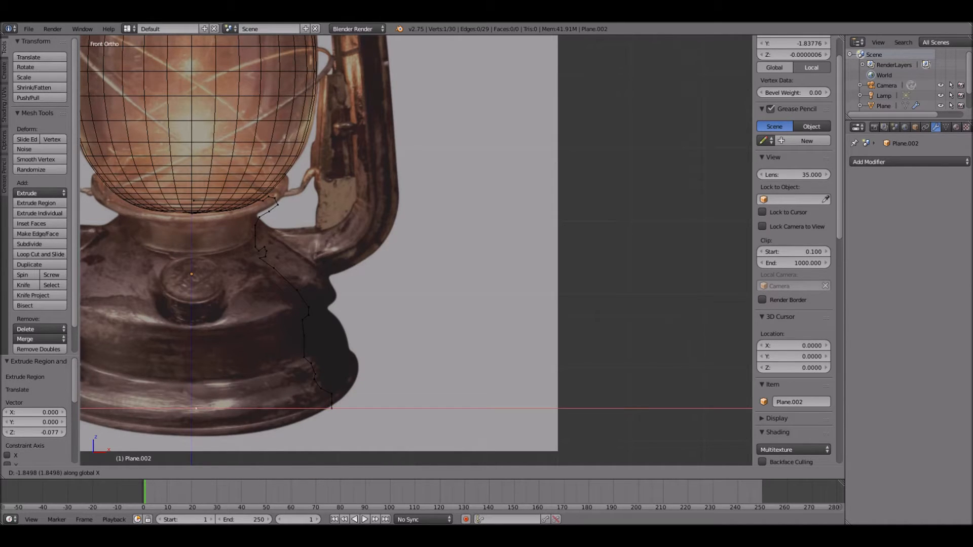
left_click(197, 408)
- Select the lower part of the base profile and move it about 0.414 outward along X
middle_click_drag(197, 409, 230, 393, "shift")
scroll(300, 321, "down", 2)
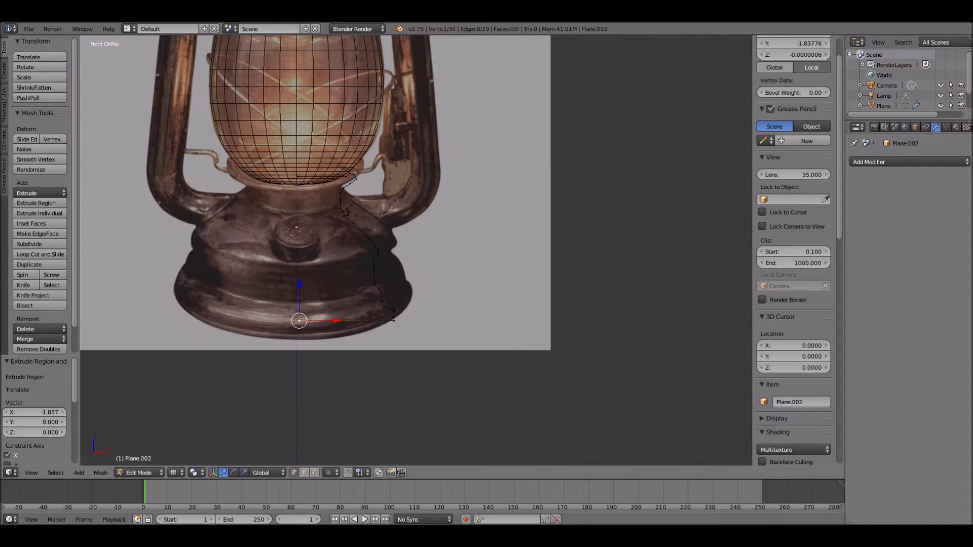
key("Tab")
key("Tab")
key("b")
left_click_drag(273, 233, 478, 365)
key("g")
key("x")
left_click(499, 365)
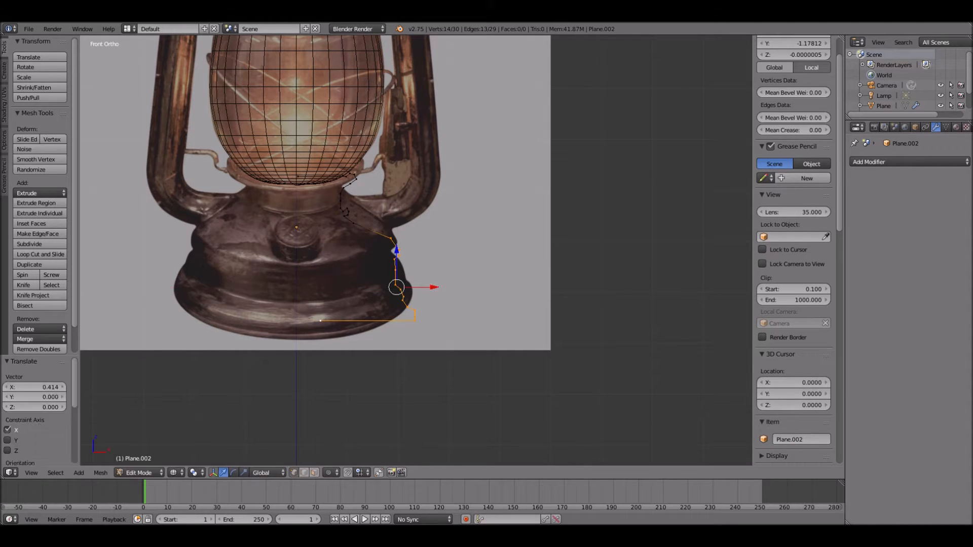
- Move the shoulder vertex of the base profile about 0.373 in X and -0.061 in Z
key("a")
right_click(354, 224)
key("g")
key("Return")
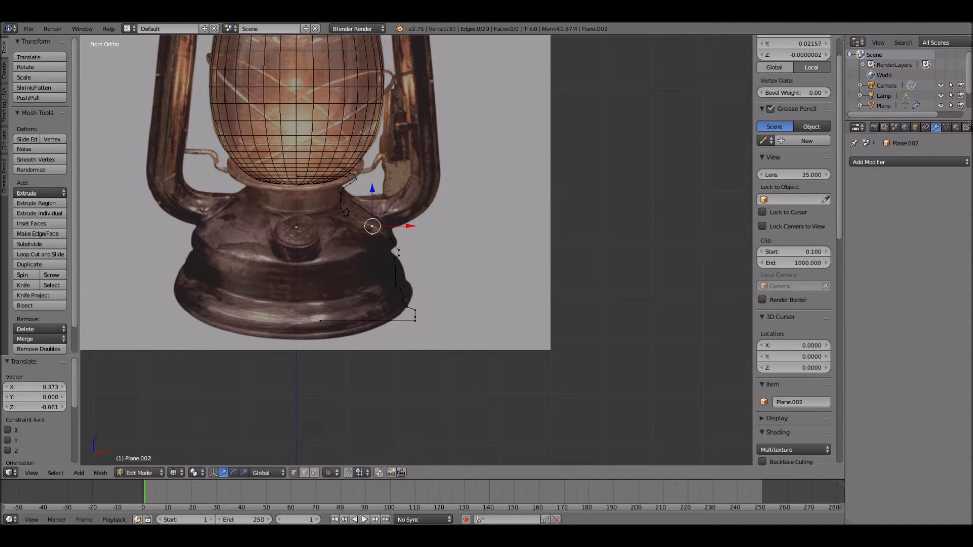
- Revolve the base profile with a Screw modifier about the Y axis and show the model in solid shading
key("Tab")
left_click(910, 161)
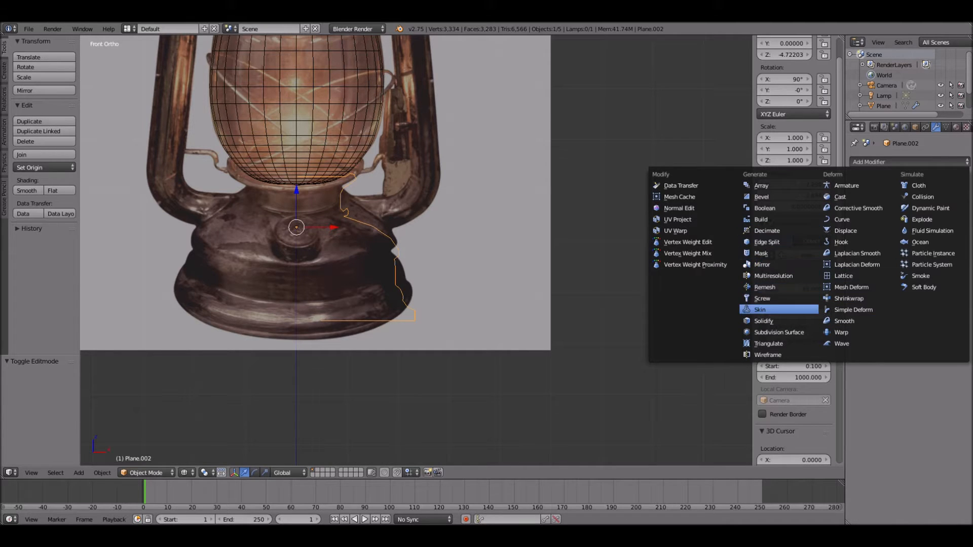
left_click(762, 298)
left_click(891, 210)
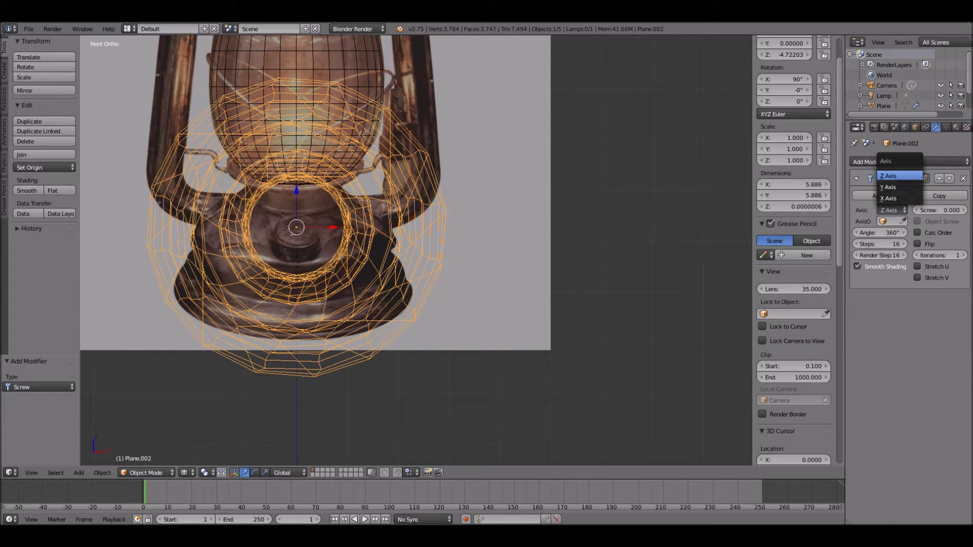
left_click(892, 181)
key("z")
mouse_move(385, 228)
middle_mouse_down()
mouse_move(435, 253)
mouse_move(477, 259)
mouse_move(407, 246)
middle_mouse_up()
scroll(476, 258, "down", 2)
scroll(415, 253, "down", 2)
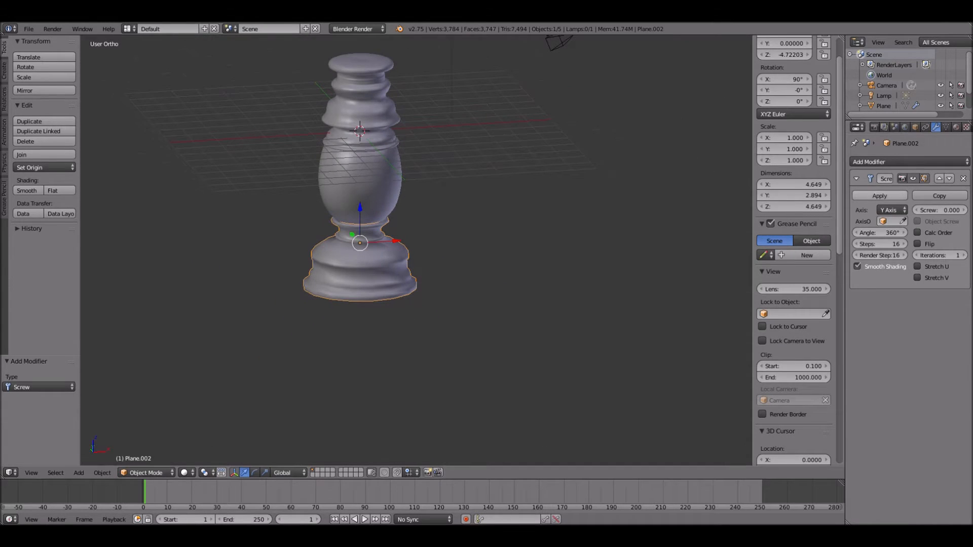
- Add a Subdivision Surface modifier to the base and apply its Screw modifier
left_click(902, 163)
left_click(778, 332)
scroll(793, 254, "up", 3)
scroll(365, 219, "up", 5)
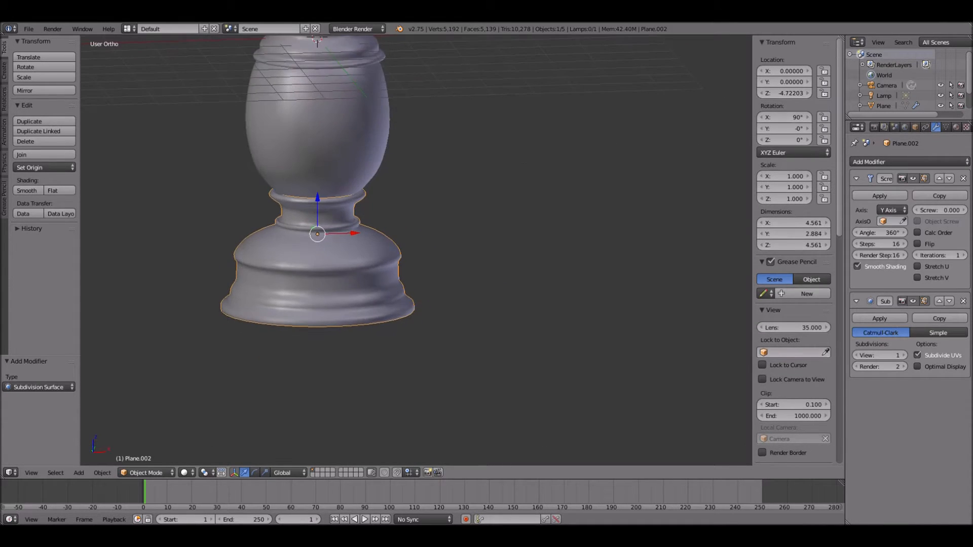
middle_click_drag(365, 219, 364, 212)
left_click(880, 196)
- Merge the inner vertex ring on the underside of the base into one vertex to close the bottom
middle_click_drag(558, 284, 552, 208)
key("Tab")
key("a")
middle_click_drag(359, 228, 358, 347)
left_click_drag(327, 326, 408, 369)
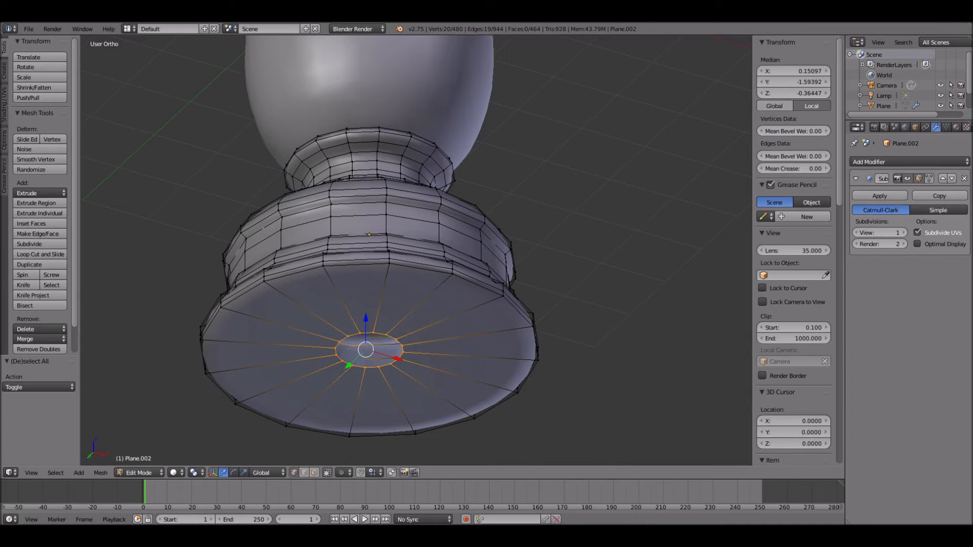
key("alt+m")
left_click(386, 385)
key("Tab")
scroll(386, 383, "down", 4)
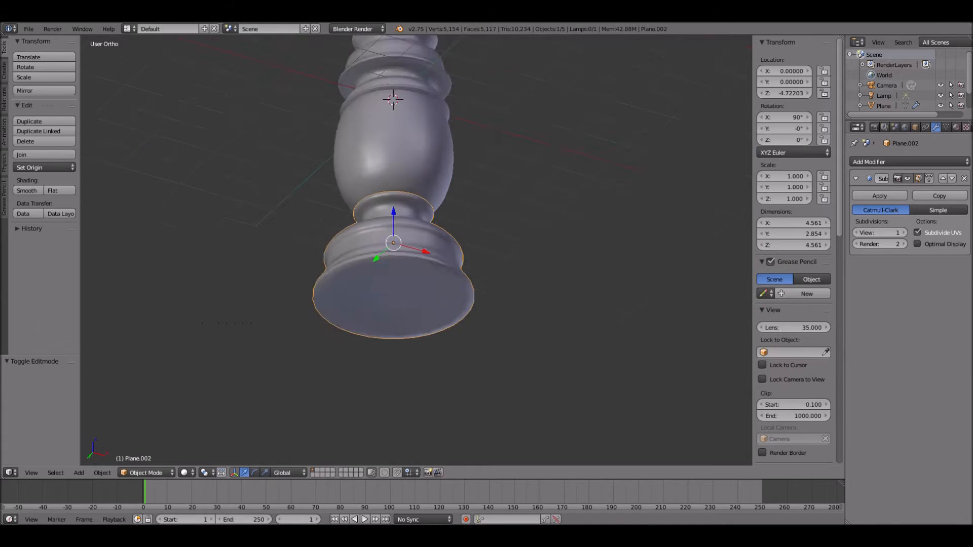
- Deselect everything and add a Path curve in the front orthographic view
middle_click_drag(386, 375, 404, 427)
key("a")
middle_click_drag(403, 304, 332, 397, "shift")
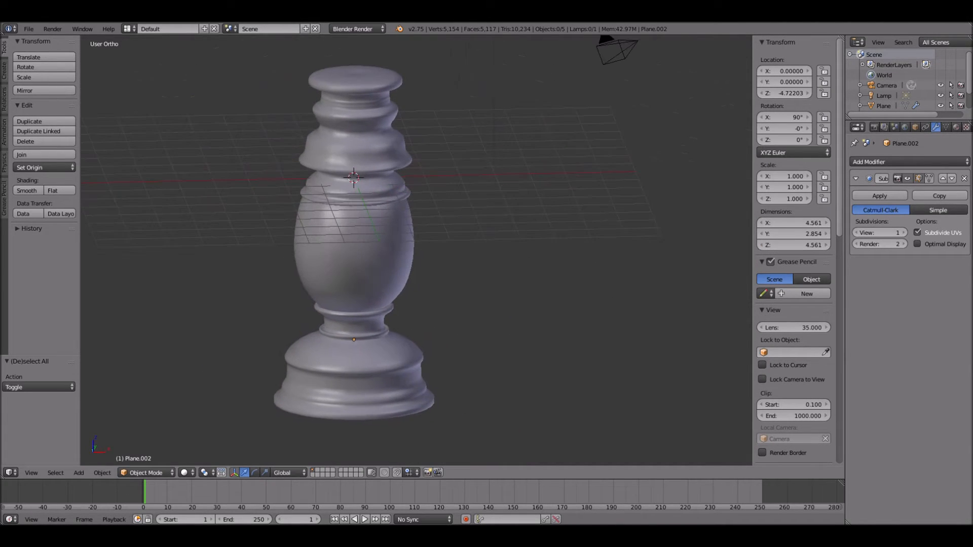
key("KP_1")
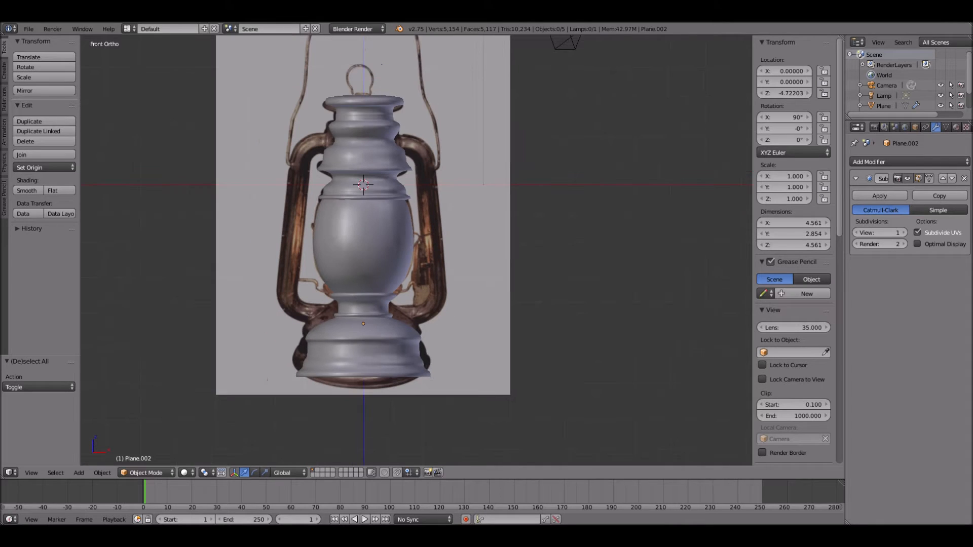
middle_click_drag(375, 304, 378, 333, "shift")
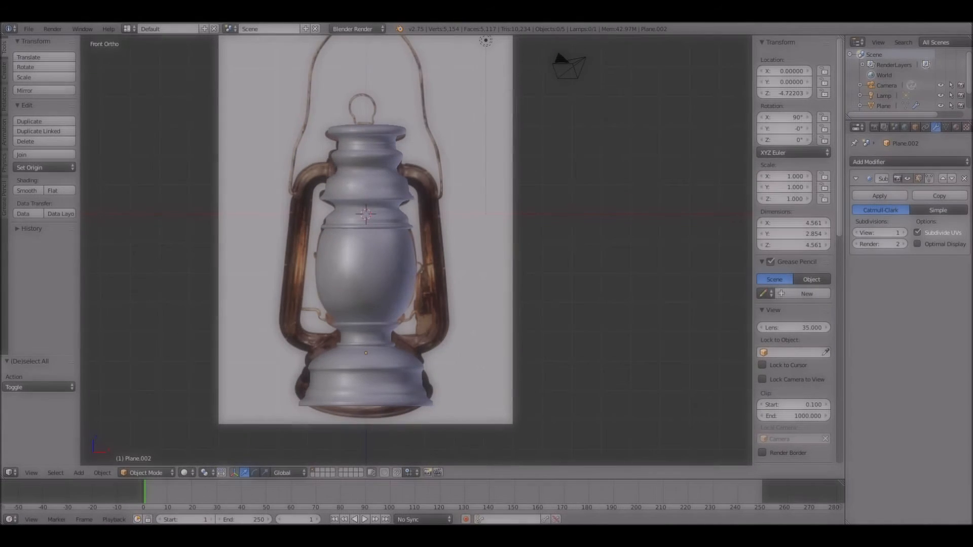
key("shift+a")
mouse_move(433, 326)
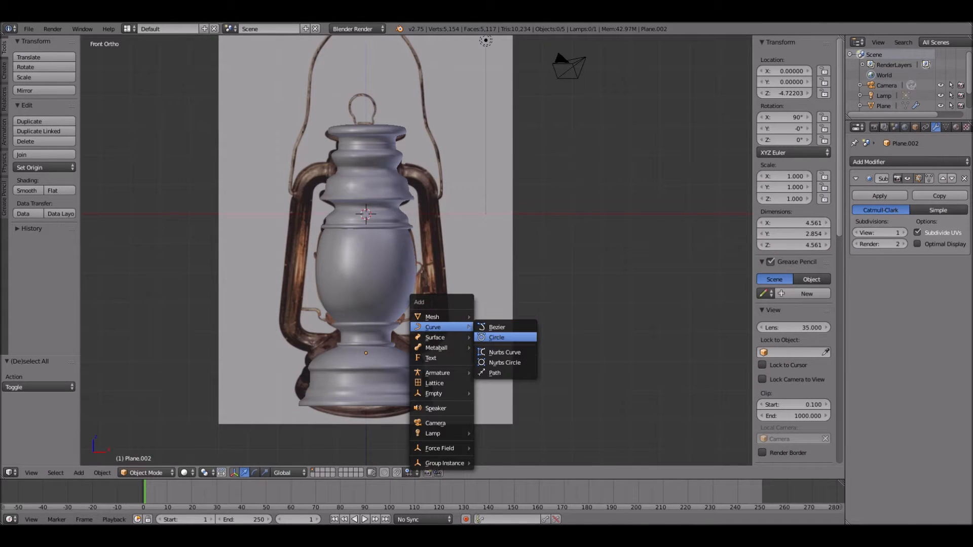
left_click(494, 373)
- Rotate the path to about 87.7° around Y and move it to about X 2.30, Z -1.26 over the photo's right frame tube
key("r")
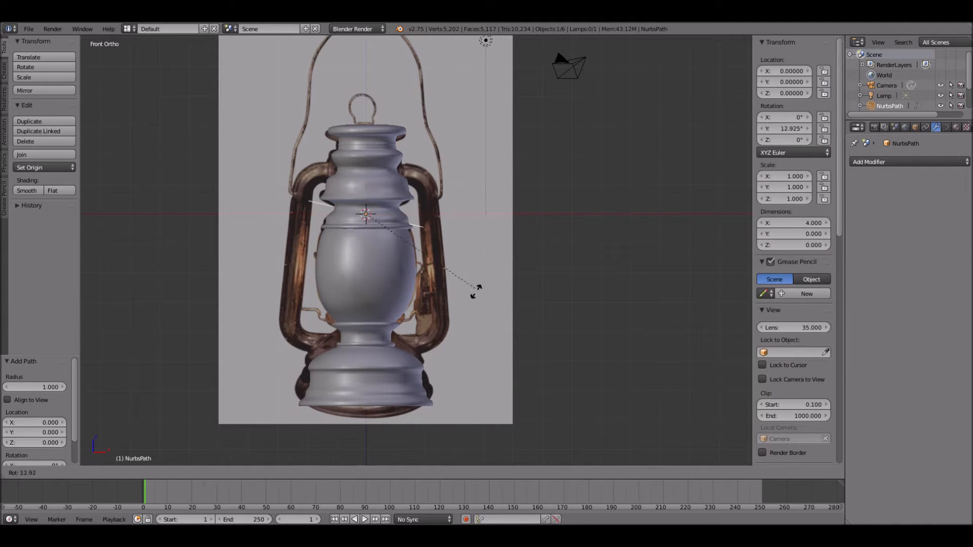
key("Return")
key("g")
key("r")
left_click(433, 297)
left_click_drag(433, 177, 433, 181)
left_click_drag(434, 182, 466, 192)
- Extrude the path's upper end around the top bend of the right tube and into the metal top
key("Tab")
right_click(432, 192)
key("e")
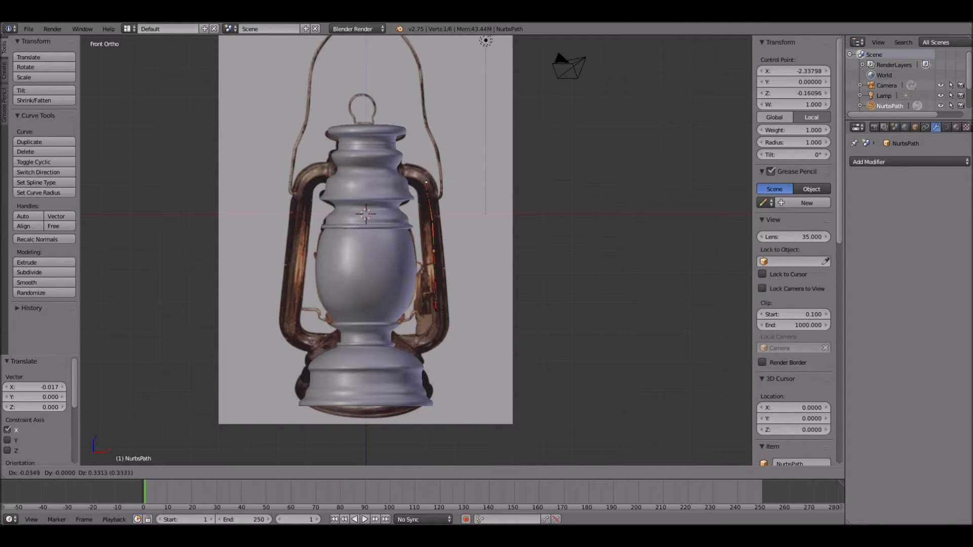
left_click(421, 179)
key("e")
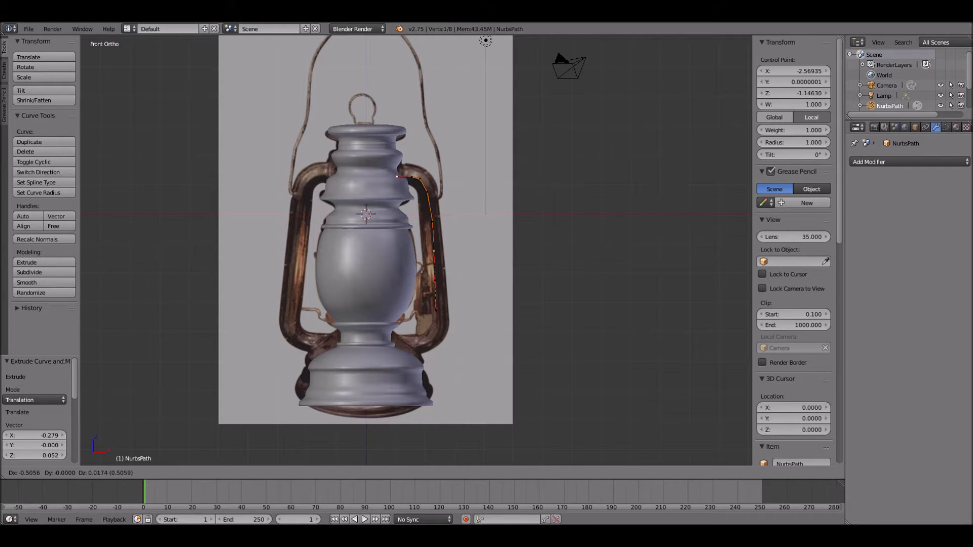
left_click(392, 176)
- Extrude the path's lower end with three more points around the bottom bend of the tube and into the base
right_click(436, 309)
key("e")
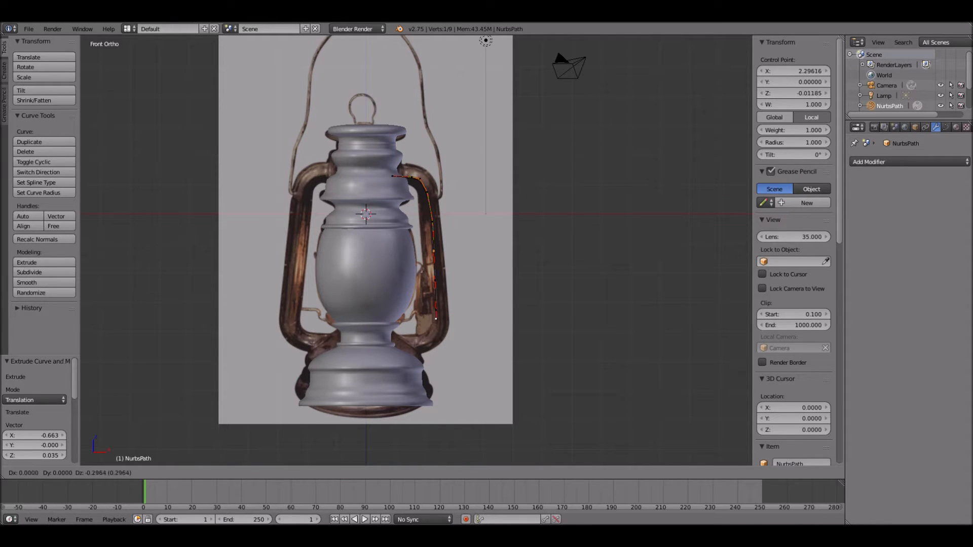
left_click(437, 330)
key("e")
left_click(433, 338)
key("e")
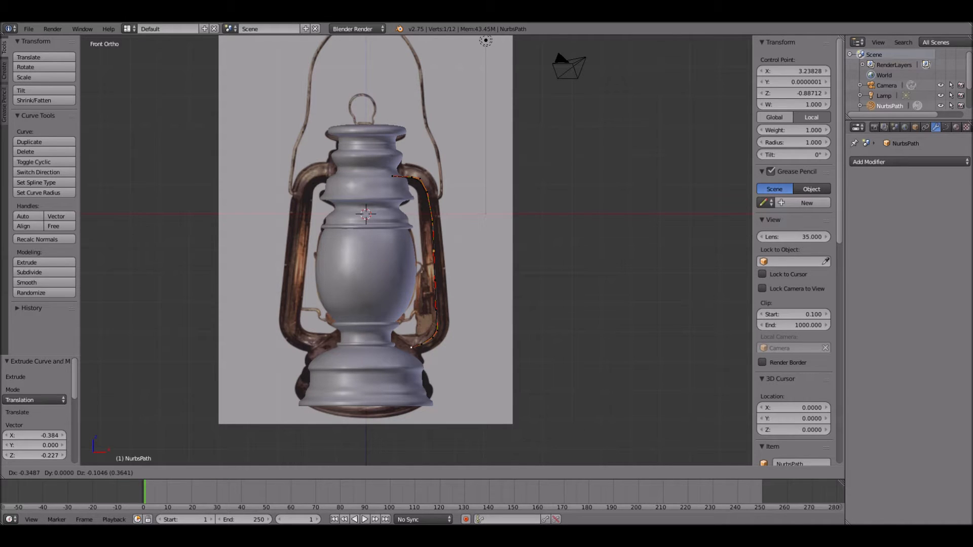
left_click(404, 358)
- Move the path's lower corner control points outward along X and down along Z to follow the tube's bottom bend
right_click(421, 345)
left_click_drag(457, 345, 465, 344)
left_click_drag(430, 308, 473, 338)
scroll(473, 338, "up", 3)
middle_click_drag(473, 338, 441, 275, "shift")
scroll(440, 304, "up", 4)
middle_click_drag(441, 324, 418, 199, "shift")
left_click_drag(399, 274, 399, 309)
- Shift the two control points above the lower bend outward along X, the upper one by 0.258
right_click(401, 283)
scroll(401, 283, "up", 3)
scroll(401, 254, "down", 3)
right_click(395, 209)
left_click_drag(433, 209, 461, 210)
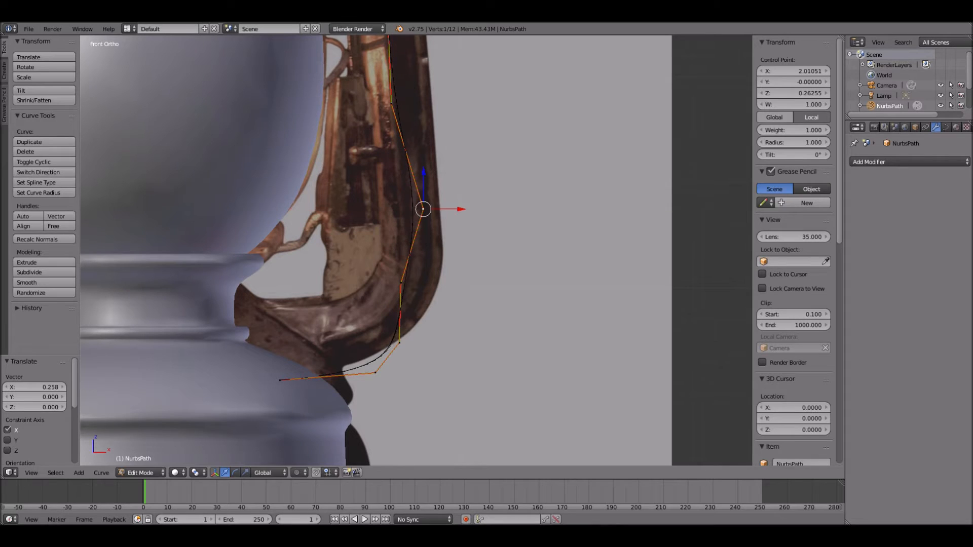
left_click_drag(439, 283, 453, 283)
- Shift the control points along the path's straight side in X to centre them on the tube, the last by -0.039
middle_click_drag(444, 268, 445, 358, "shift")
right_click(392, 192)
left_click_drag(431, 192, 446, 192)
left_click_drag(427, 87, 438, 87)
middle_click_drag(438, 89, 442, 310, "shift")
left_click_drag(407, 97, 421, 97)
left_click_drag(440, 308, 436, 308)
scroll(436, 308, "down", 3)
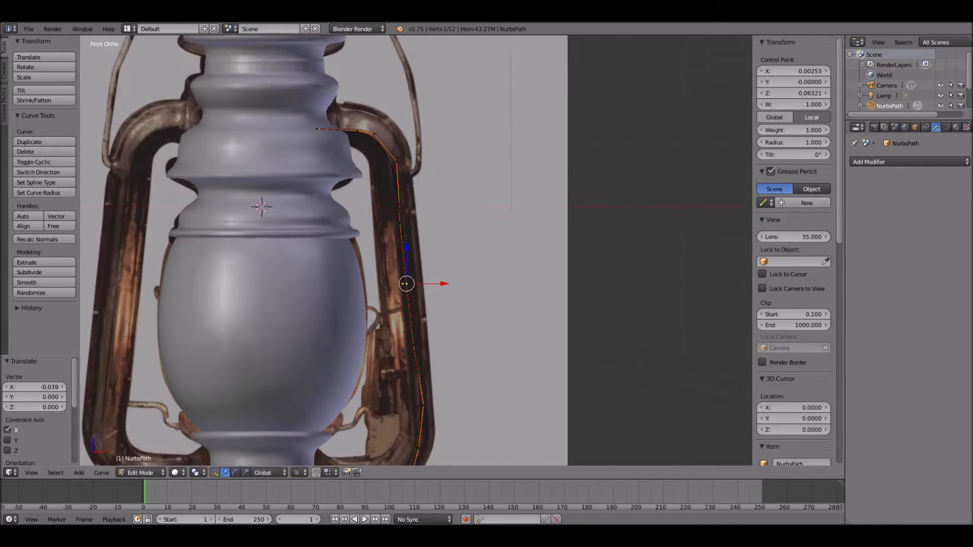
- Nudge a lower side control point inward along X and raise the bottom bend point by 0.109 along Z
middle_click_drag(436, 308, 433, 177, "shift")
left_click_drag(457, 274, 452, 274)
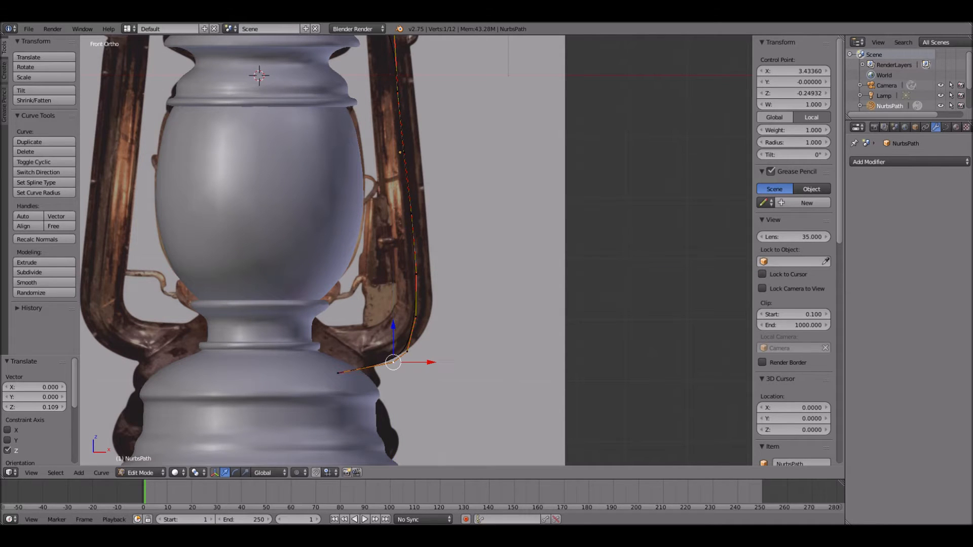
key("Tab")
scroll(443, 280, "down", 2)
middle_click_drag(440, 228, 433, 356, "shift")
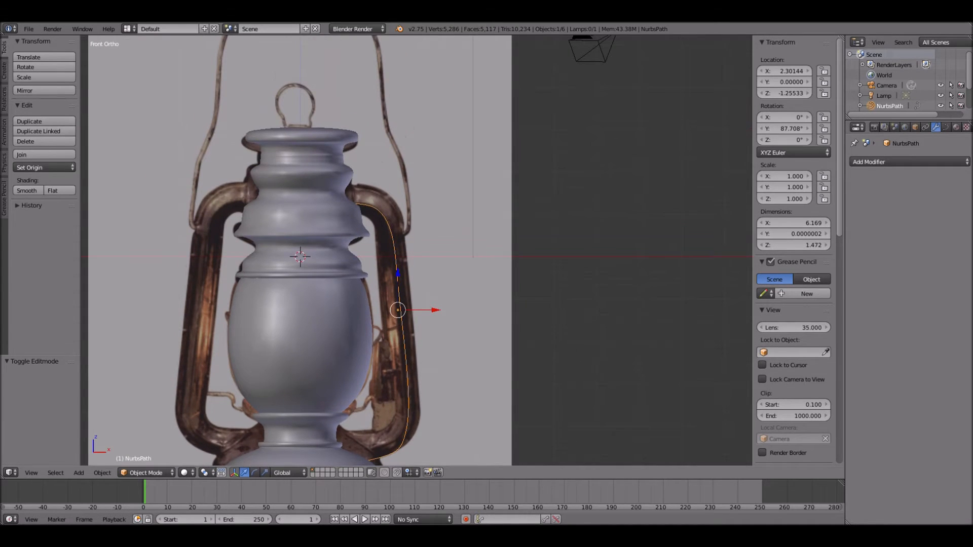
- Reposition the control points of the path's upper bend outward and up to match the photo's tube
key("Tab")
key("g")
left_click_drag(339, 154, 365, 160)
right_click(378, 206)
left_click_drag(416, 206, 423, 207)
left_click_drag(385, 170, 385, 166)
key("Return")
scroll(420, 251, "down", 2)
key("Tab")
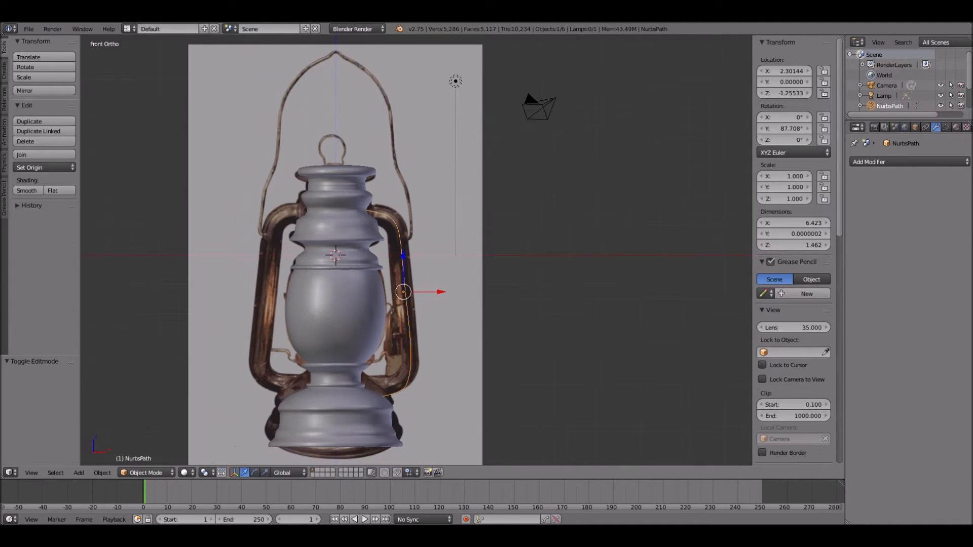
- Add a Bezier circle and move it about 7.48 along X, beside the reference photo
key("a")
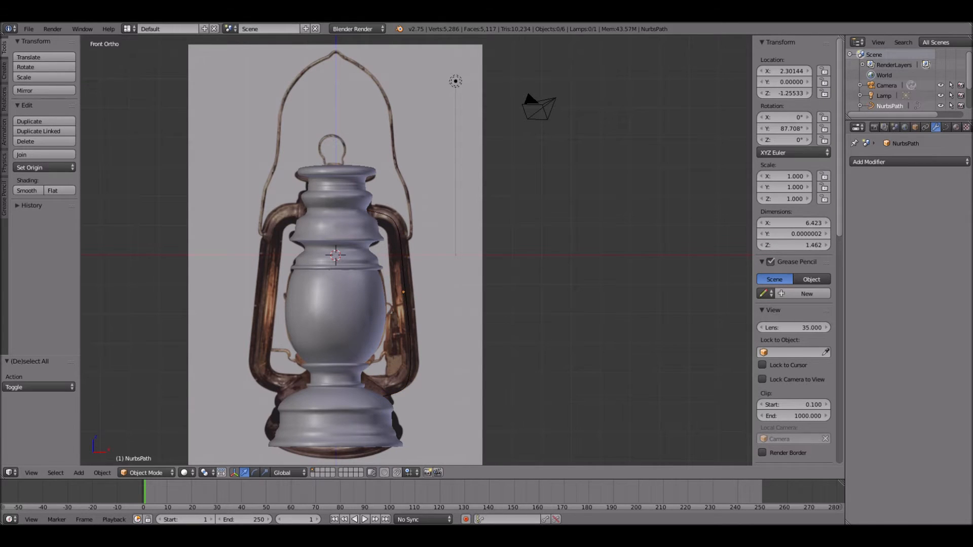
key("shift+a")
mouse_move(476, 324)
left_click(504, 335)
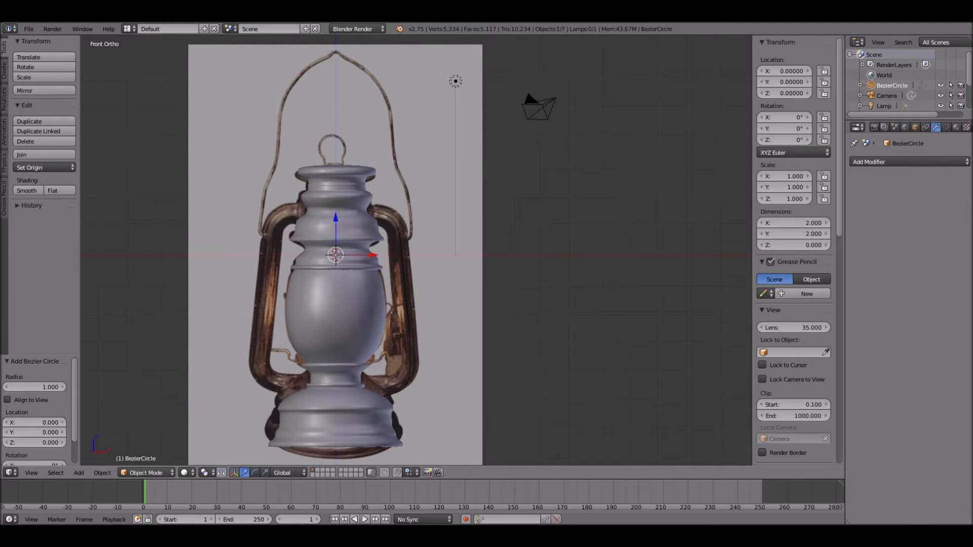
key("g")
key("x")
key("Return")
- Rotate the Bezier circle 90° around the X axis
key("r")
key("x")
key("9")
key("0")
key("Return")
- Move a handle of each of the circle's four points to reshape it into a tilted square with rounded corners
key("Tab")
right_click(586, 271)
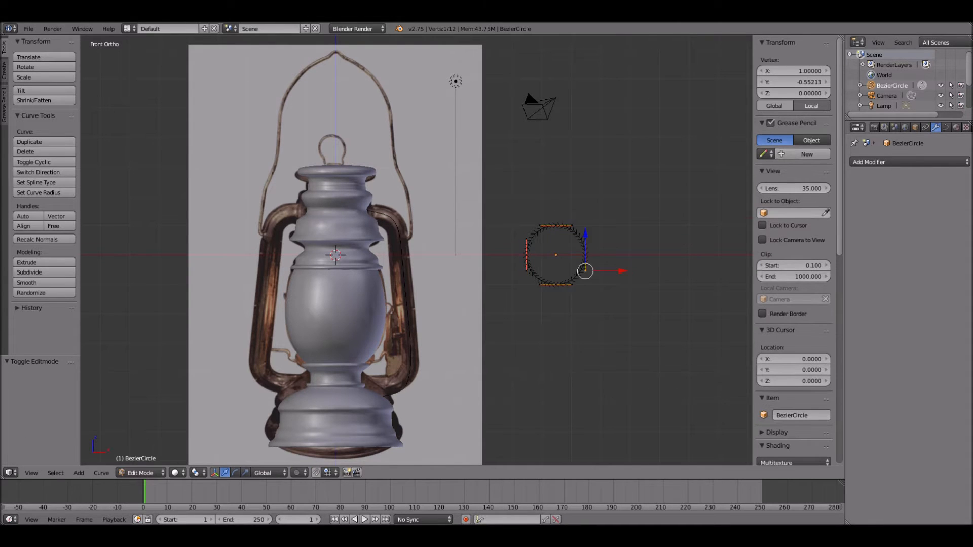
key("g")
left_click(577, 270)
right_click(539, 284)
key("g")
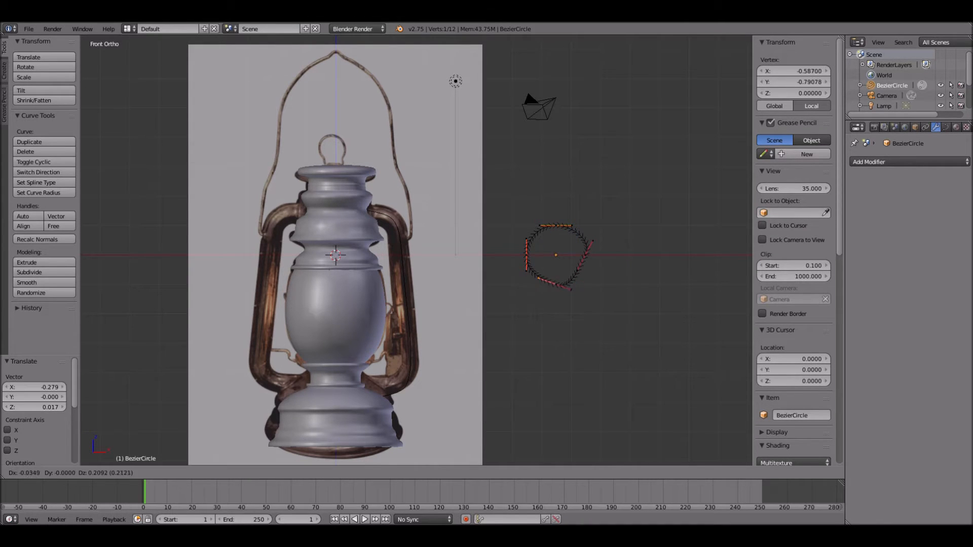
left_click(537, 274)
right_click(524, 241)
key("g")
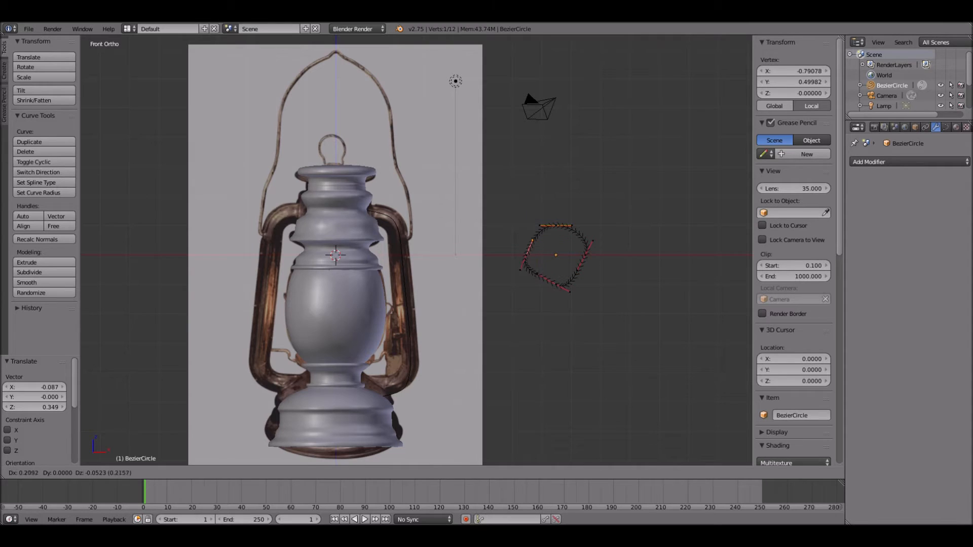
key("Return")
key("g")
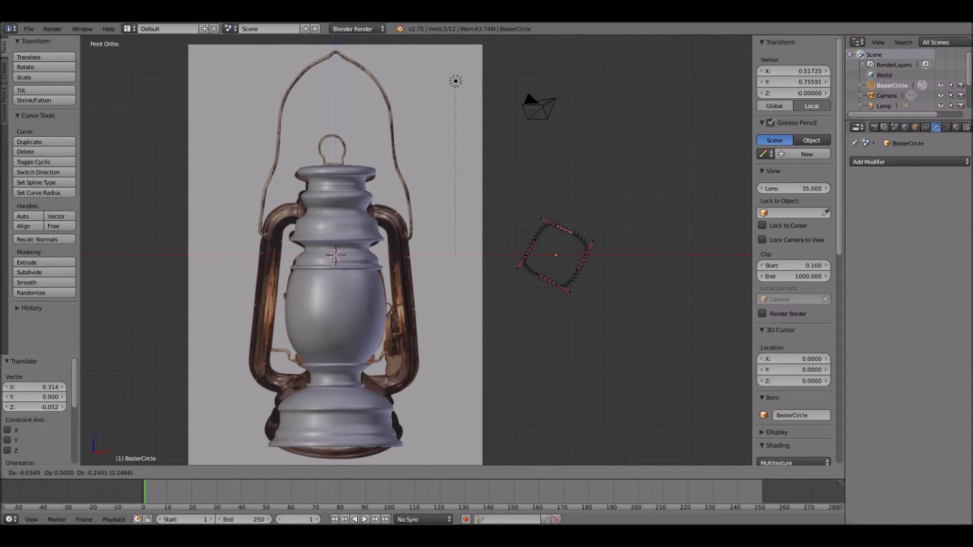
key("Return")
key("Tab")
- Set BezierCircle as the bevel object of the frame path
right_click(404, 284)
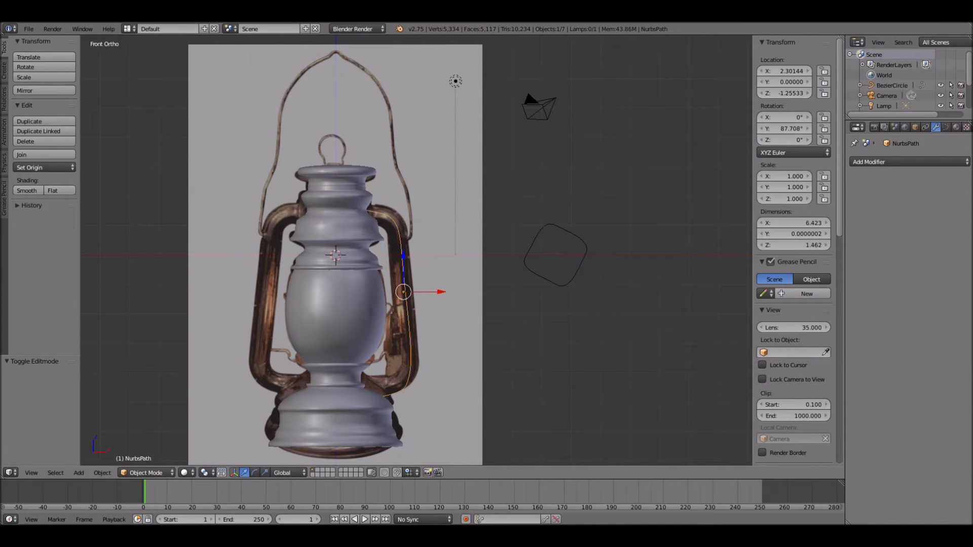
left_click(945, 127)
left_click(935, 350)
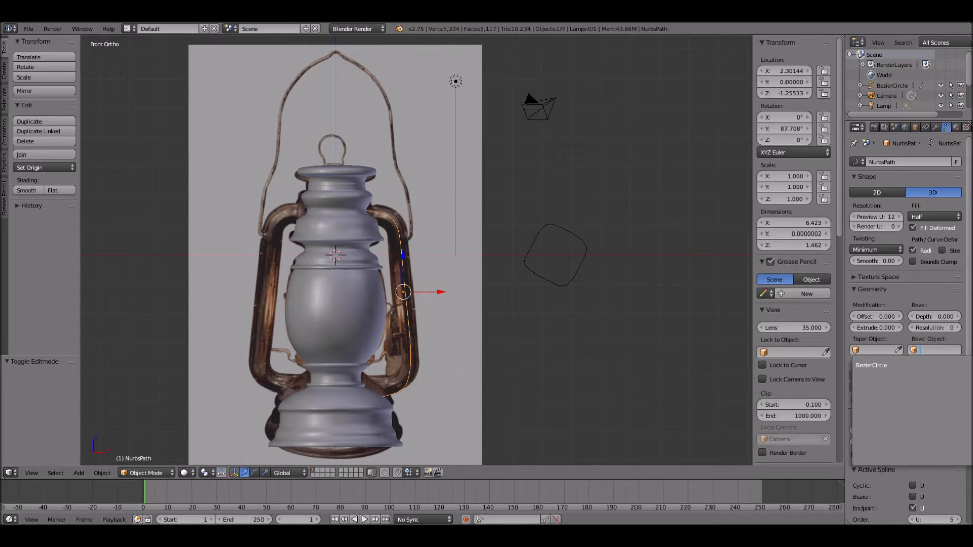
left_click(877, 365)
- Scale the BezierCircle profile to about 0.35 so the tube matches the thickness in the photo
scroll(583, 256, "up", 1)
right_click(583, 234)
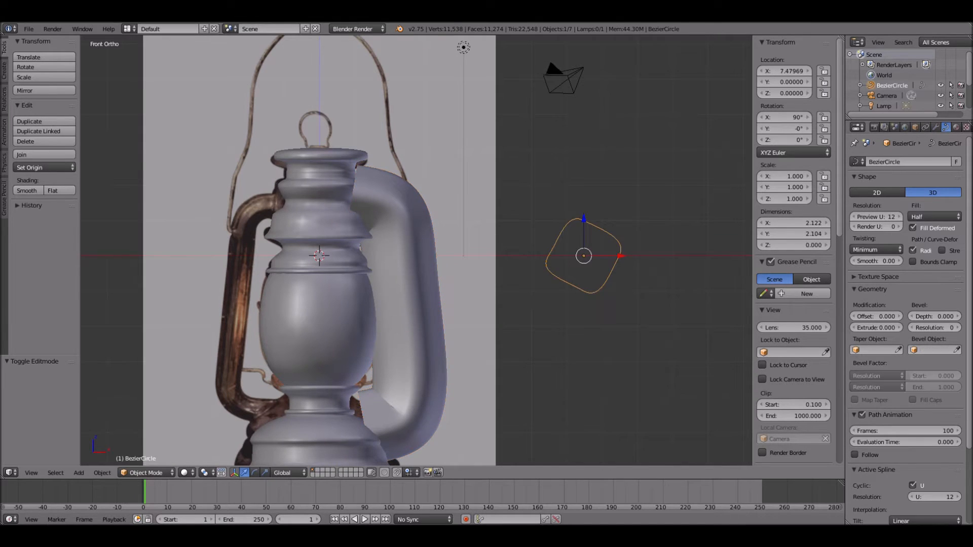
key("s")
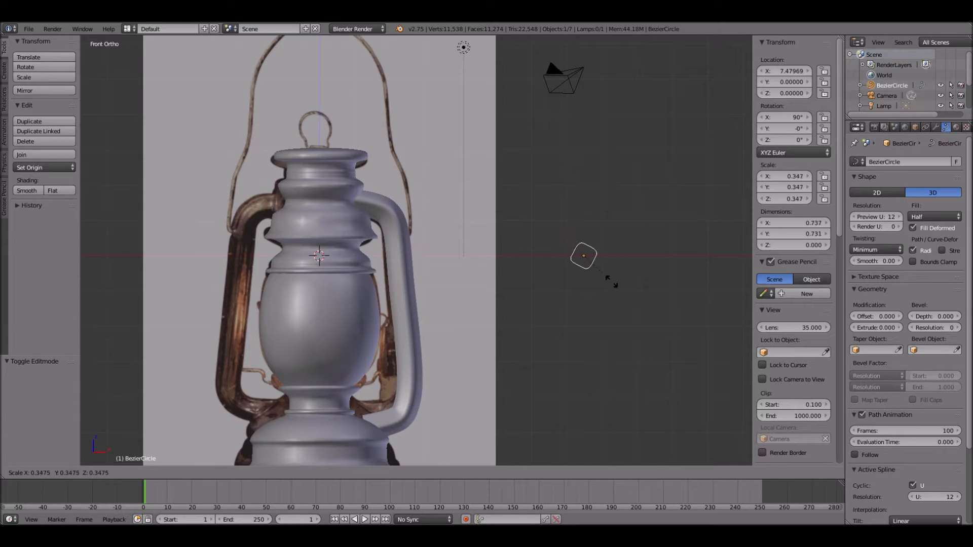
left_click(608, 278)
scroll(455, 253, "up", 3)
key("Tab")
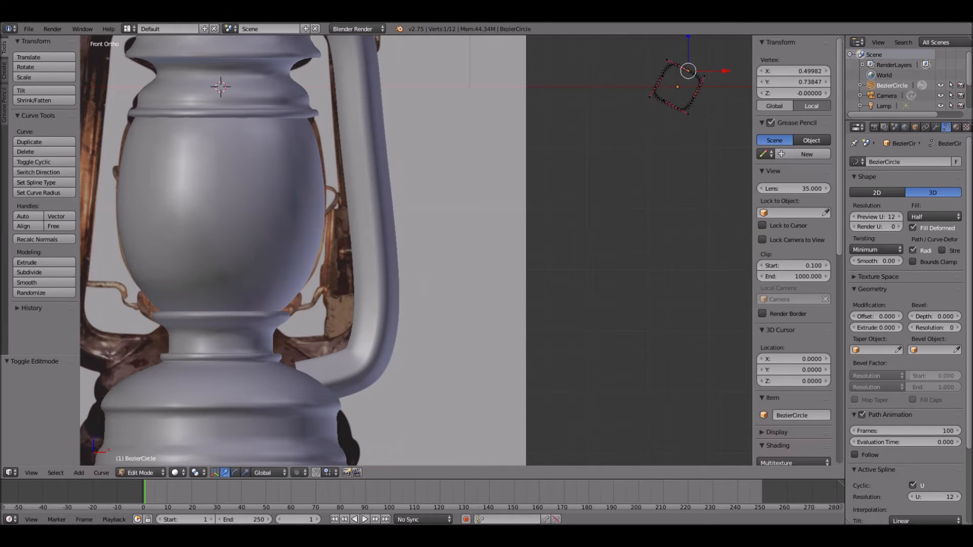
key("Tab")
- Move the frame path's lower end point inward and about 0.232 down, into the base
scroll(416, 251, "down", 1)
right_click(384, 213)
key("Tab")
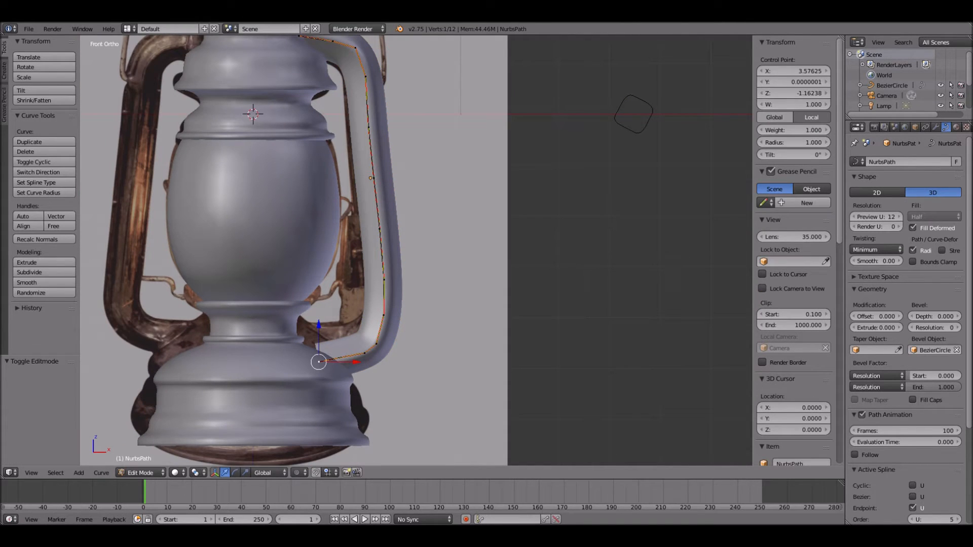
left_click_drag(354, 362, 343, 362)
key("g")
left_click(296, 374)
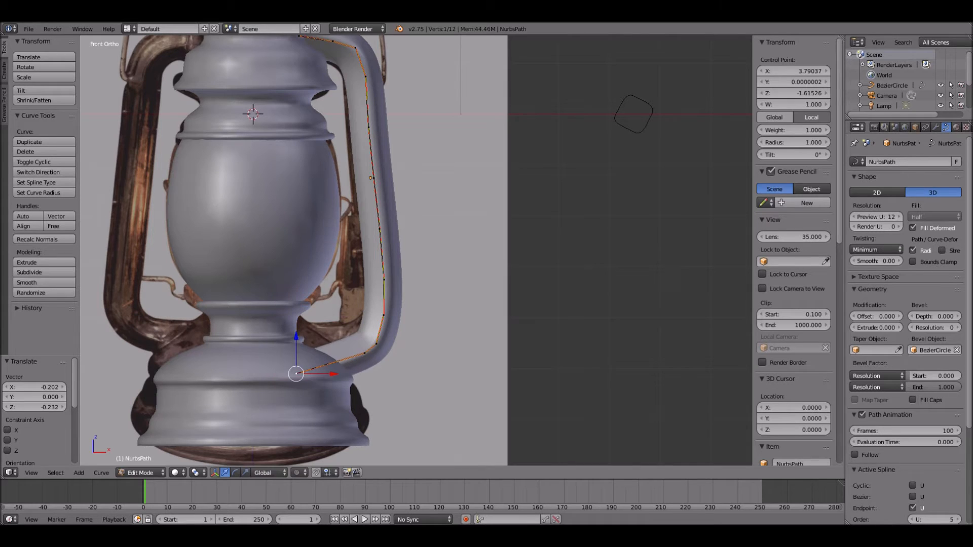
- Adjust the control point of the frame path's bottom bend next to the base and leave Edit Mode
left_click_drag(364, 317, 376, 289)
right_click(384, 315)
right_click(376, 344)
key("Tab")
scroll(385, 294, "down", 3)
scroll(385, 121, "up", 3)
scroll(416, 251, "down", 3)
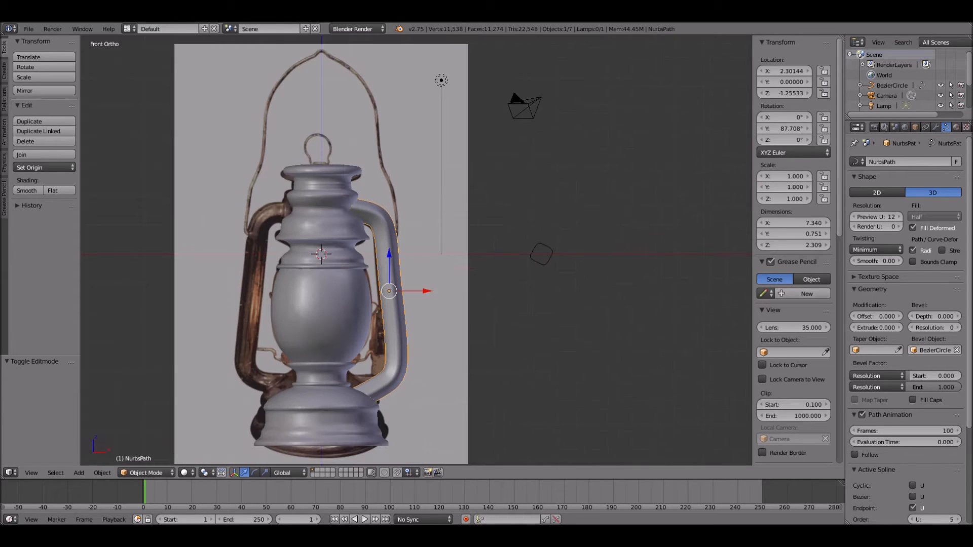
- Level the path's lower end point with the bottom bend point and shift the bend point outward along X
key("Tab")
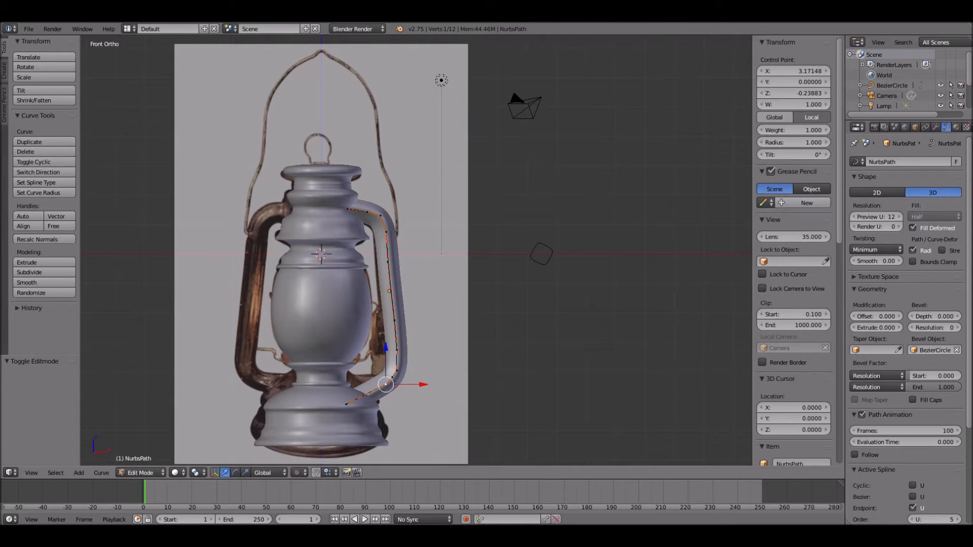
left_click_drag(386, 349, 347, 363)
right_click(397, 371)
right_click(346, 404)
left_click(347, 363)
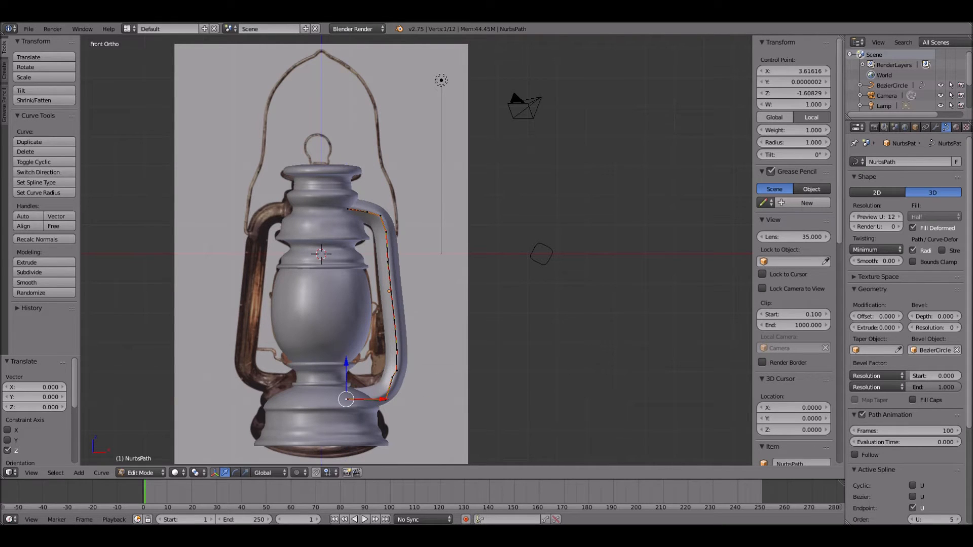
right_click(386, 400)
left_click_drag(425, 400, 433, 400)
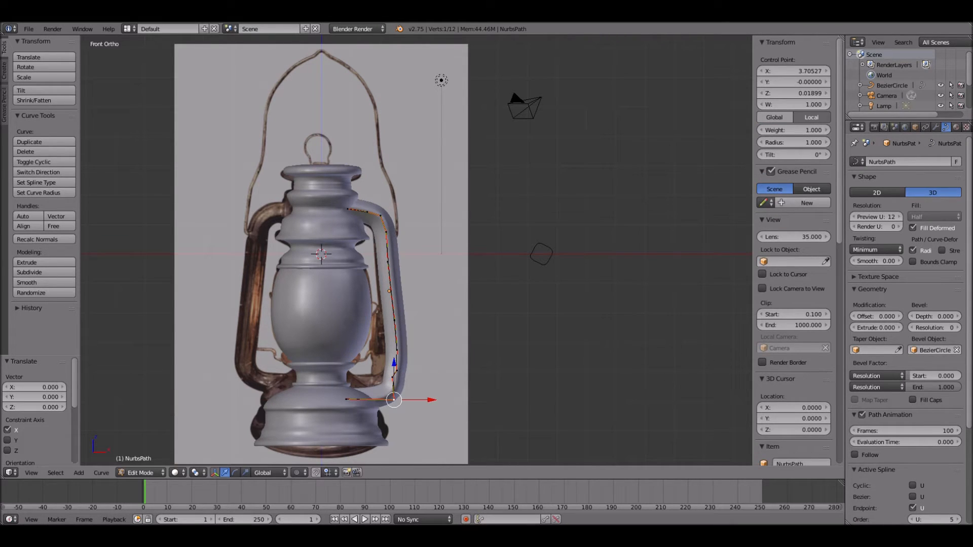
- Fine-tune the heights and positions of the lower bend and end points so the tube's bottom corner follows the photo
mouse_move(397, 370)
right_mouse_down()
mouse_move(409, 366)
mouse_move(398, 363)
right_mouse_up()
right_click(393, 378)
right_click_drag(393, 378, 399, 381)
left_click_drag(394, 363, 346, 361)
left_click(394, 358)
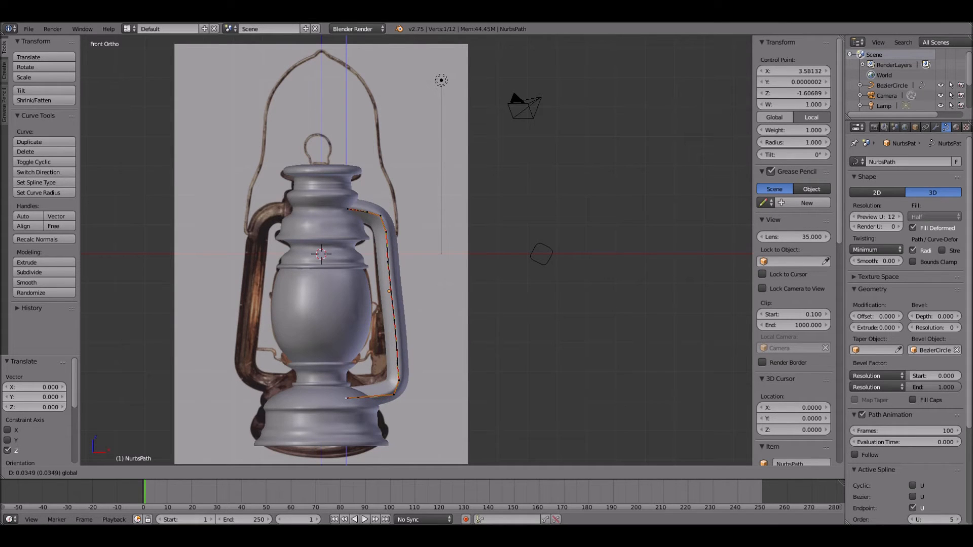
left_click_drag(346, 399, 346, 400)
left_click_drag(394, 358, 394, 356)
key("Tab")
middle_click_drag(394, 356, 334, 378)
key("KP_1")
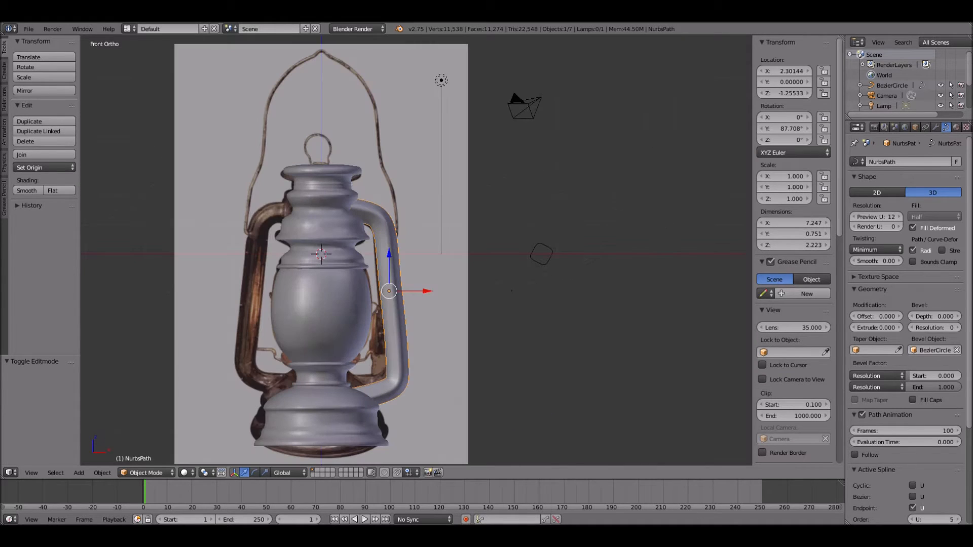
- Duplicate the side frame tube, rotate the copy 180° about Z, and move it about 4.55 along negative X to the lantern's opposite side
key("shift+d")
key("Escape")
type("rz")
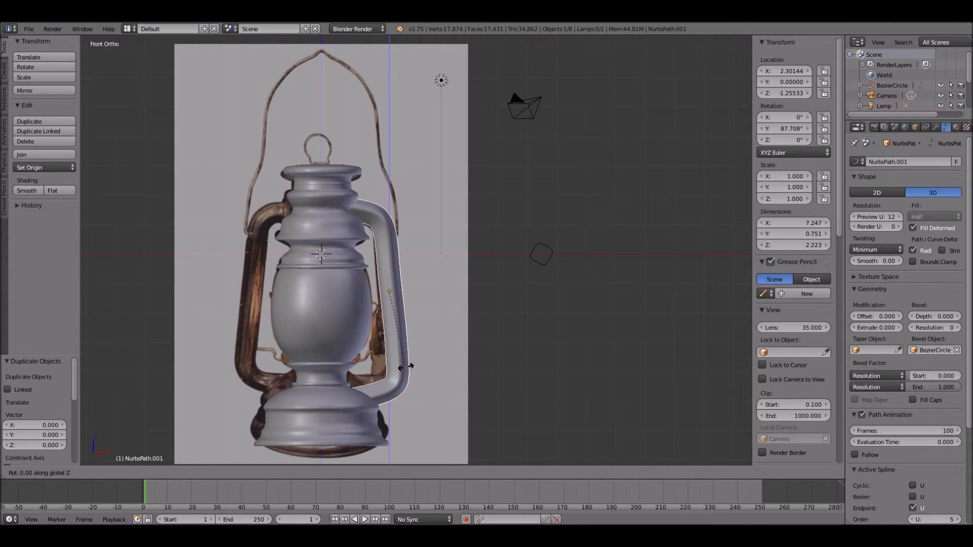
type("180")
key("Return")
key("g")
key("x")
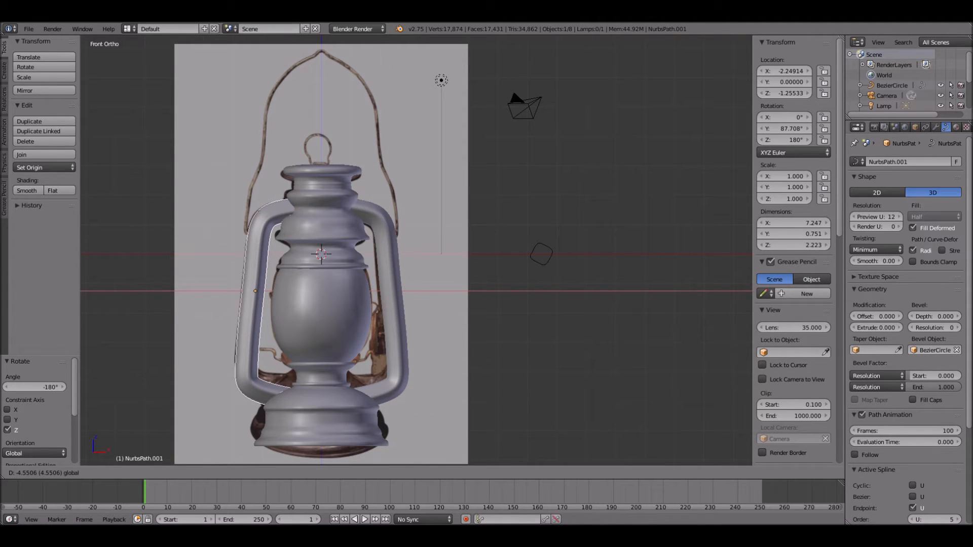
key("Return")
key("a")
- Edit the base mesh and delete the unwanted vertex on its side wall
middle_click_drag(223, 314, 540, 91)
right_click(489, 366)
key("Tab")
scroll(551, 333, "up", 3)
middle_click_drag(456, 324, 324, 345, "shift")
scroll(329, 248, "up", 5)
middle_click_drag(659, 254, 382, 261, "shift")
left_click_drag(429, 294, 437, 298)
middle_click_drag(437, 298, 401, 210)
scroll(430, 235, "down", 2)
key("a")
key("Tab")
key("Tab")
right_click(407, 351)
key("x")
left_click(397, 371)
middle_click_drag(398, 371, 401, 324)
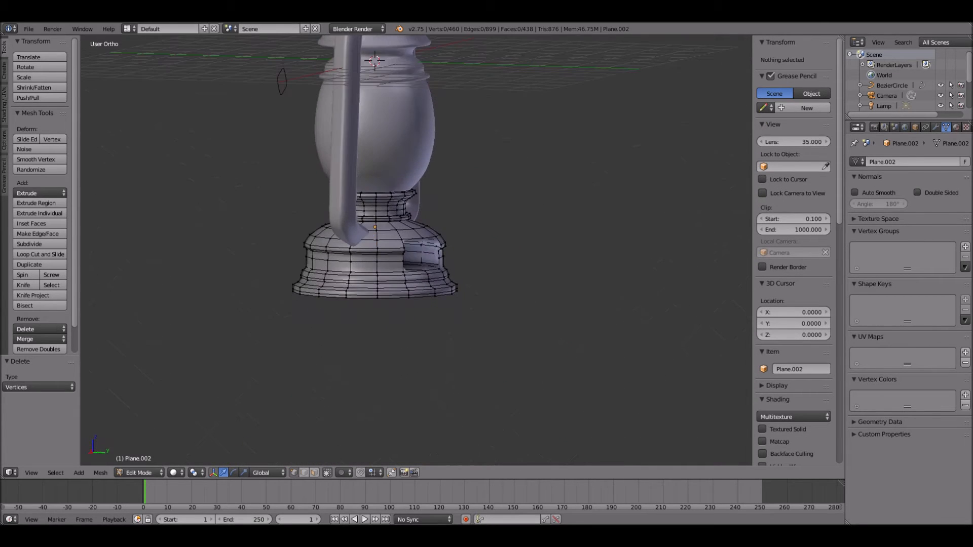
- Close the base's open underside by filling its bottom rim vertices with a face
key("KP_1")
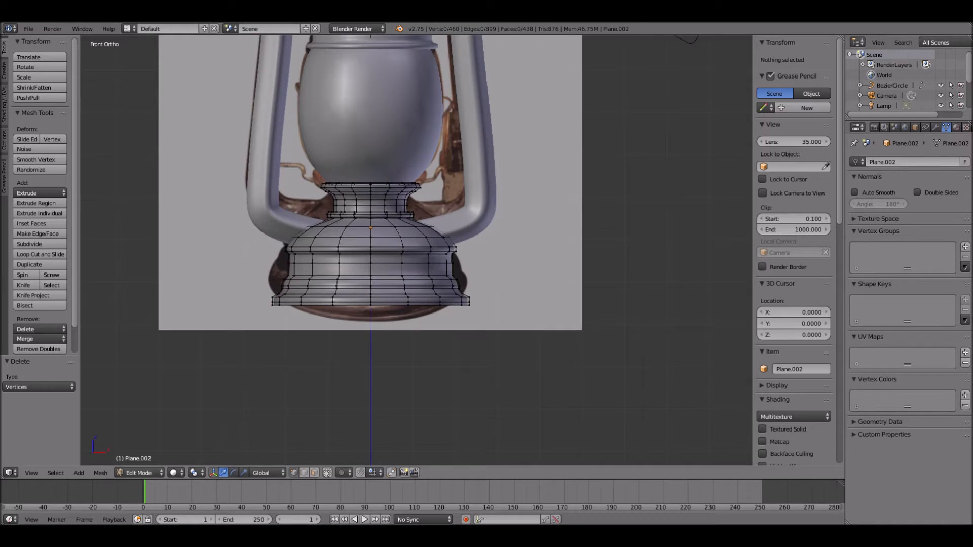
scroll(454, 253, "up", 2)
key("b")
left_click_drag(193, 328, 518, 413)
middle_click_drag(519, 413, 350, 433)
key("f")
key("Tab")
key("Tab")
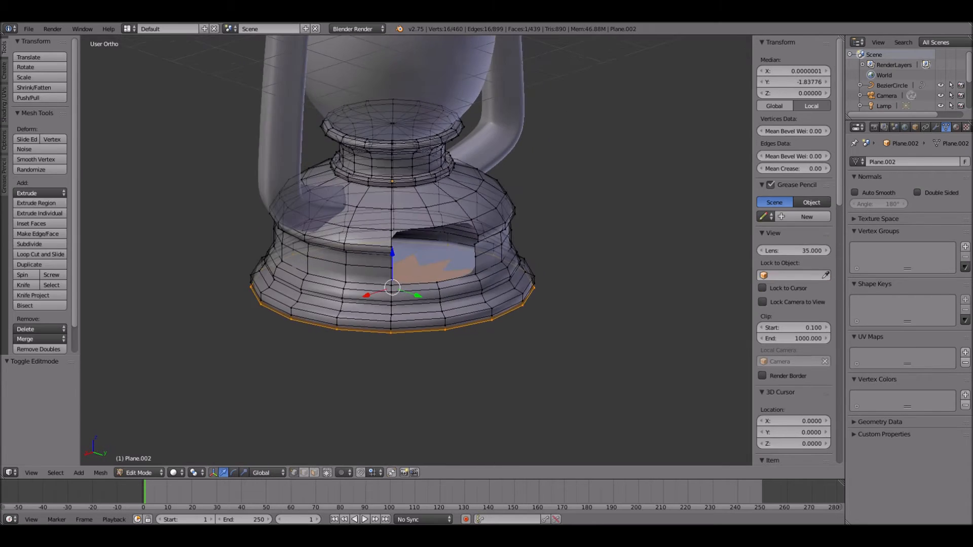
- Select all vertices around the hole in the base's side wall and fill it with a face
scroll(415, 213, "up", 3)
key("a")
scroll(416, 214, "up", 1)
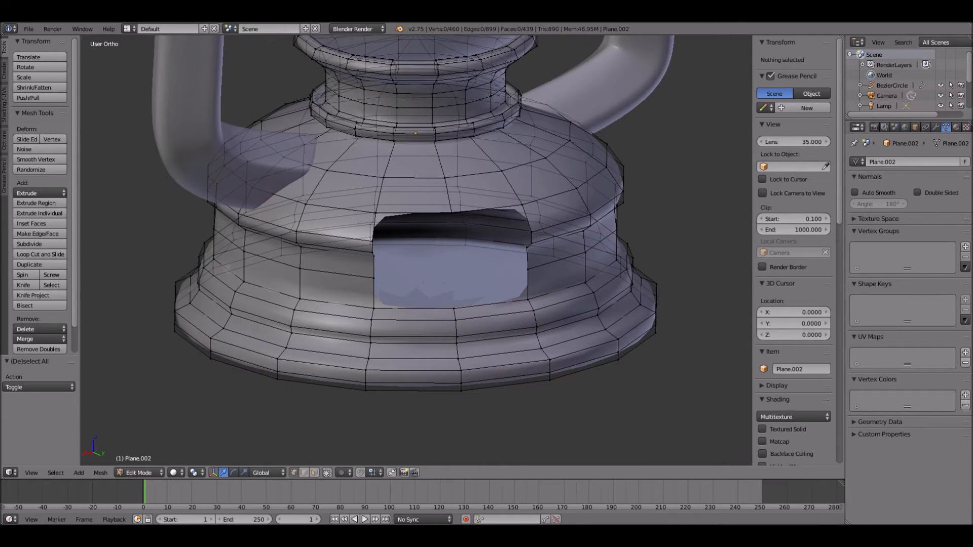
right_click(371, 245)
right_click(375, 213, "shift")
right_click(451, 213, "shift")
right_click(522, 205, "shift")
right_click(531, 243, "shift")
right_click(527, 248, "shift")
right_click(454, 308, "shift")
right_click(374, 308, "shift")
right_click(374, 279, "shift")
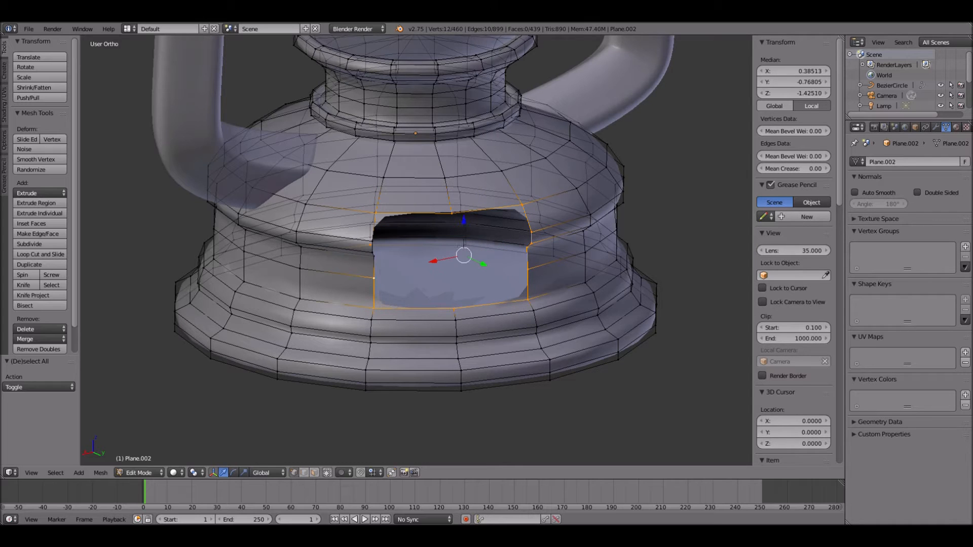
middle_click_drag(373, 243, 359, 243)
right_click(421, 246, "shift")
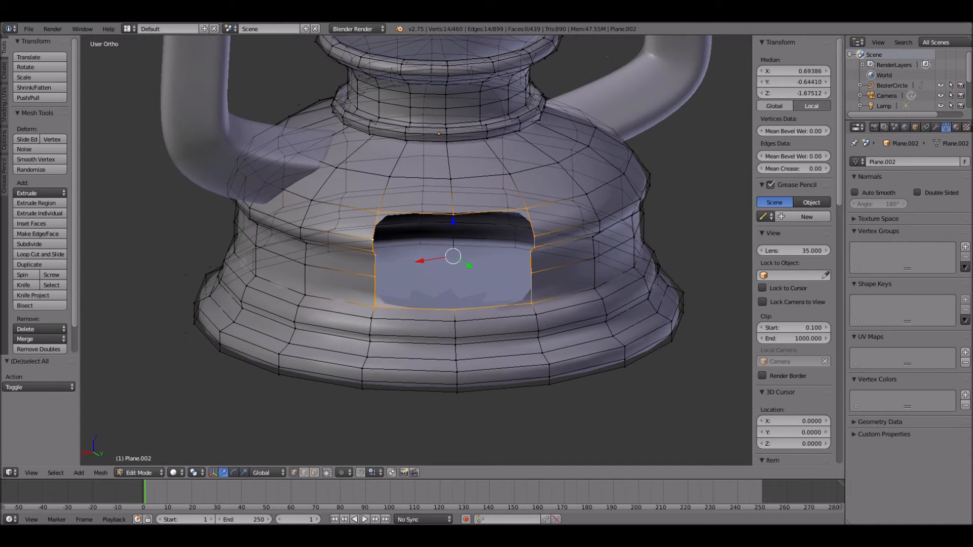
key("f")
middle_click_drag(420, 246, 462, 244)
middle_click_drag(354, 244, 341, 241)
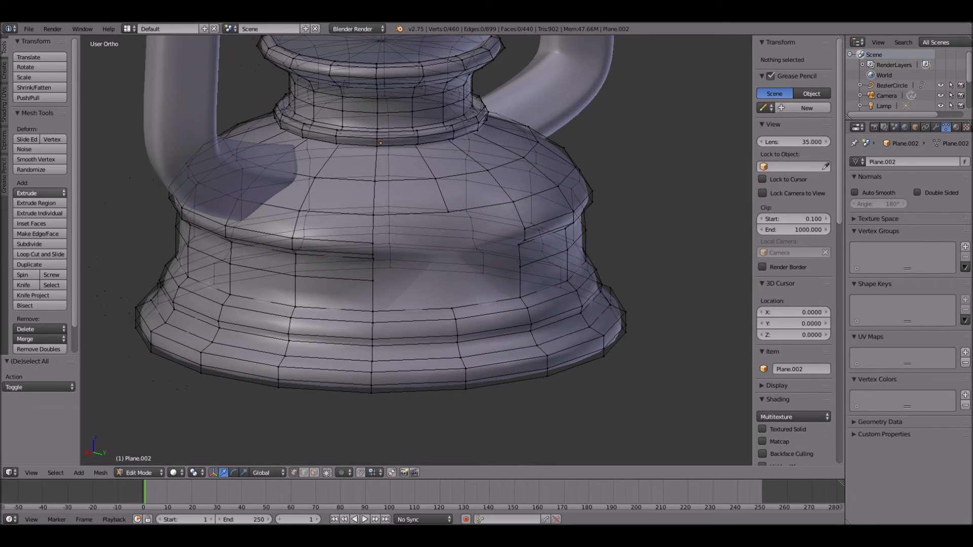
scroll(41, 228, "down", 1)
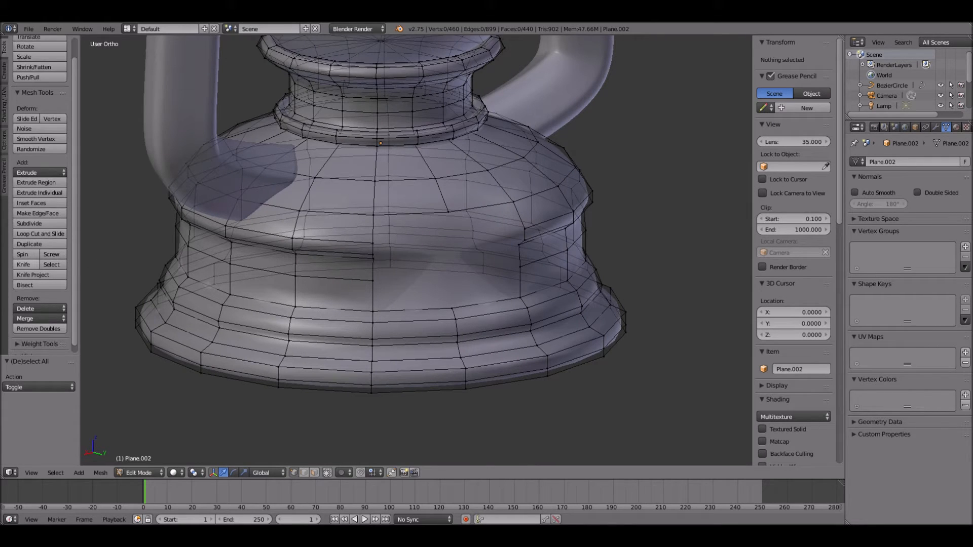
left_click(24, 265)
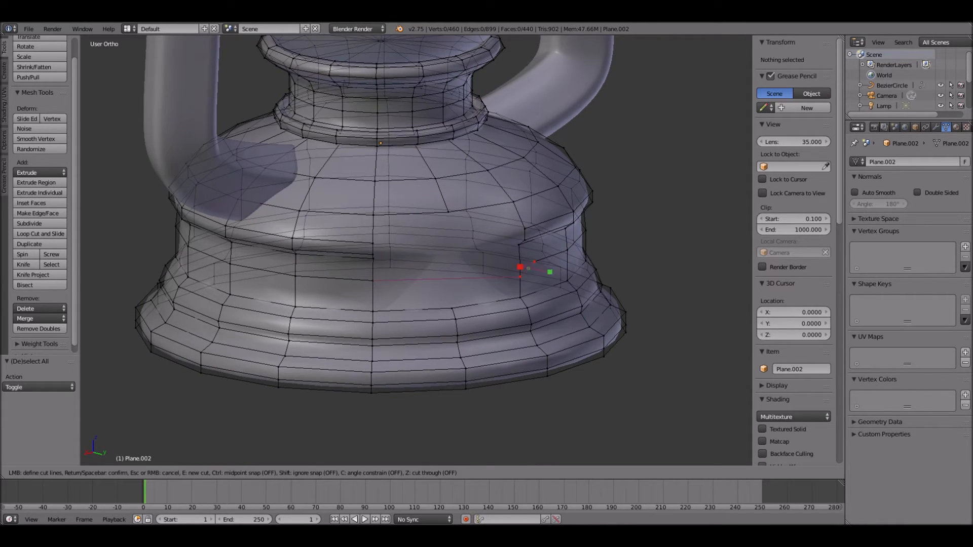
key("Return")
key("ctrl+z")
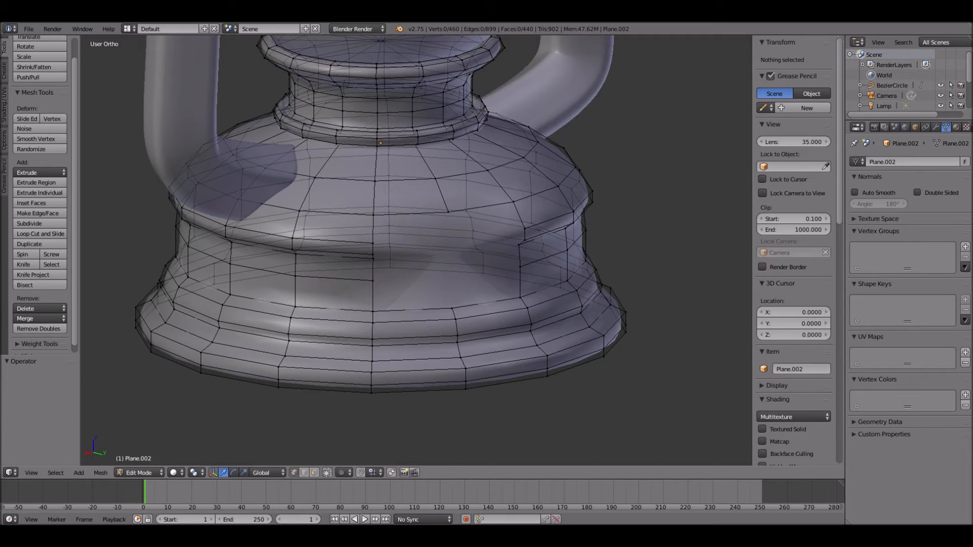
- Knife a horizontal edge across the filled face at mid-height and limit selection to visible geometry
left_click(24, 265)
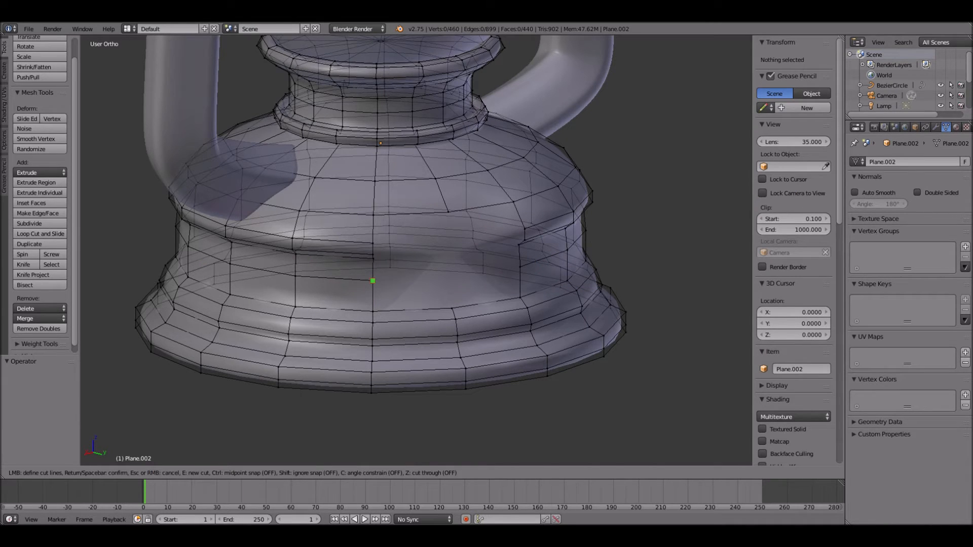
left_click(520, 267)
key("Return")
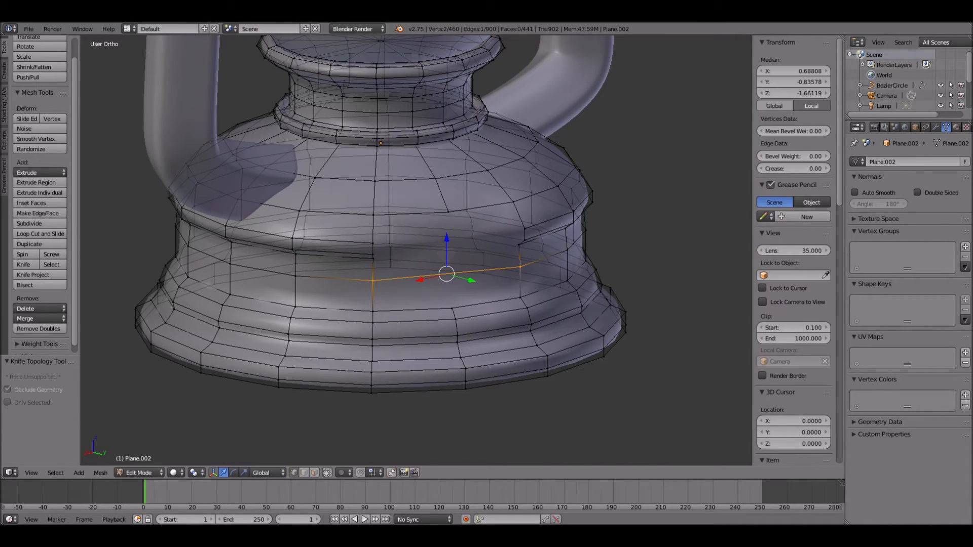
left_click(361, 472)
key("a")
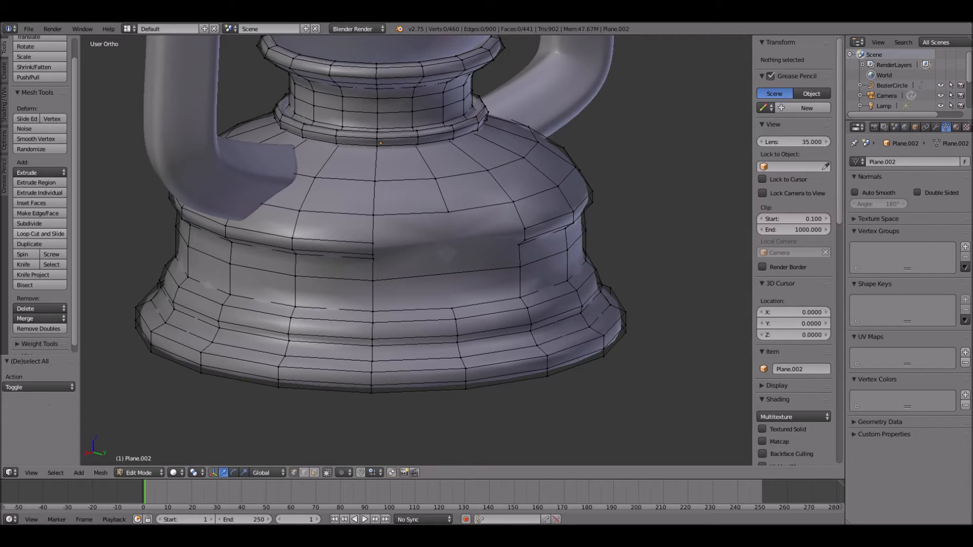
left_click(23, 264)
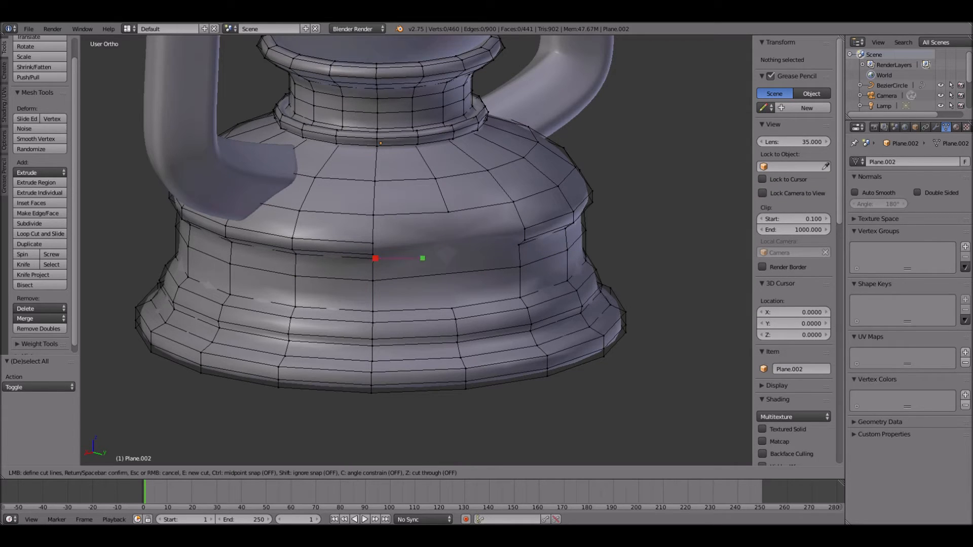
left_click(521, 244)
key("Return")
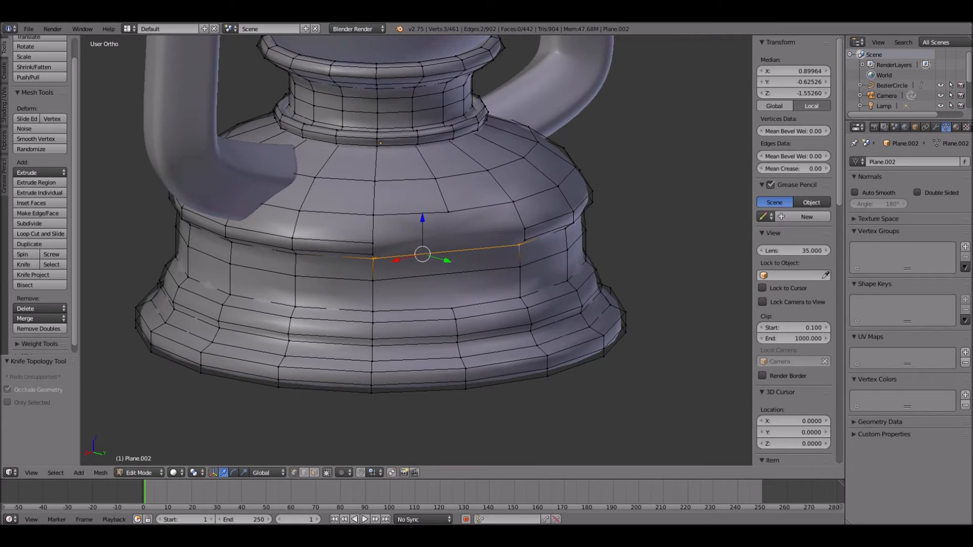
key("ctrl+z")
left_click(23, 264)
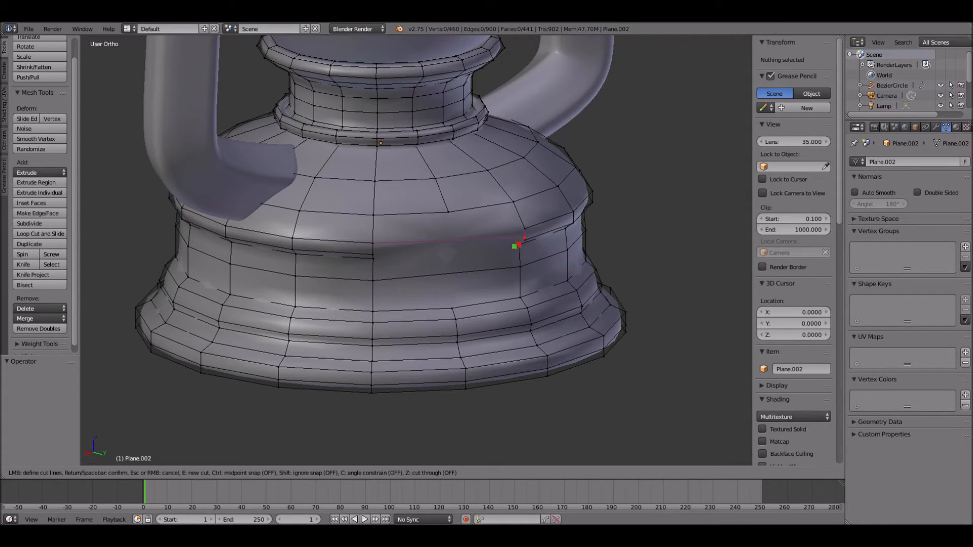
key("Return")
key("ctrl+z")
scroll(530, 307, "up", 3)
middle_click_drag(530, 307, 516, 307)
left_click(23, 265)
left_click(311, 232)
left_click(582, 209)
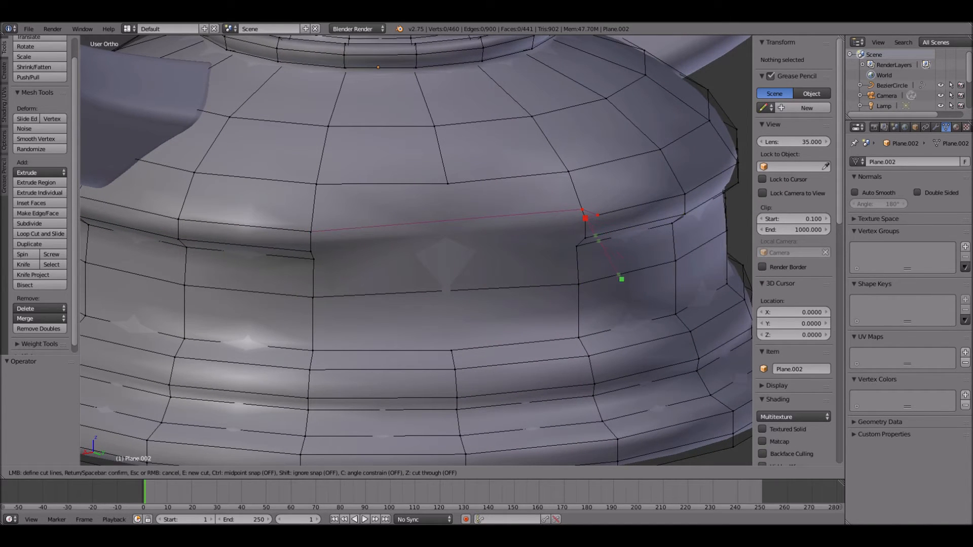
key("Return")
key("ctrl+z")
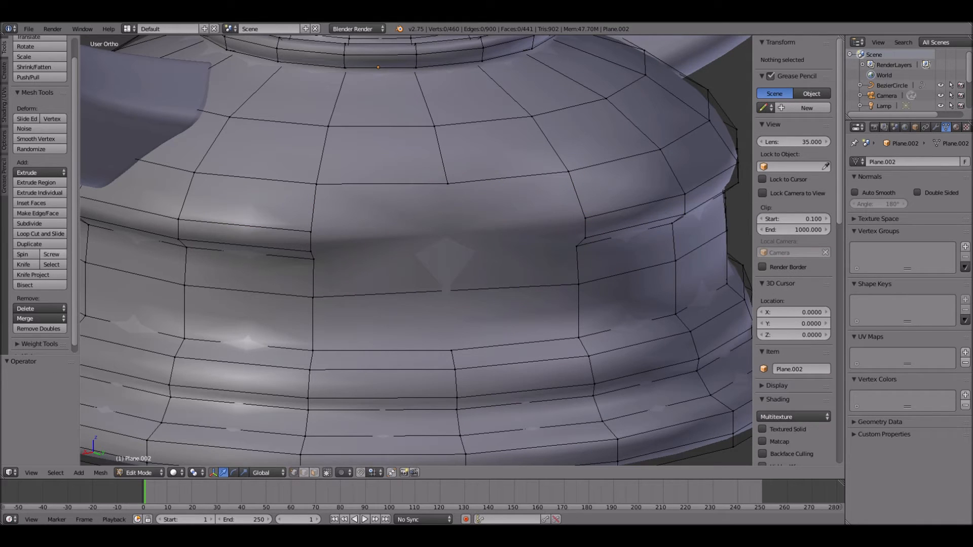
- Knife three horizontal edges across the filled face, joining the matching vertices of the ridge and groove on both sides
left_click(24, 265)
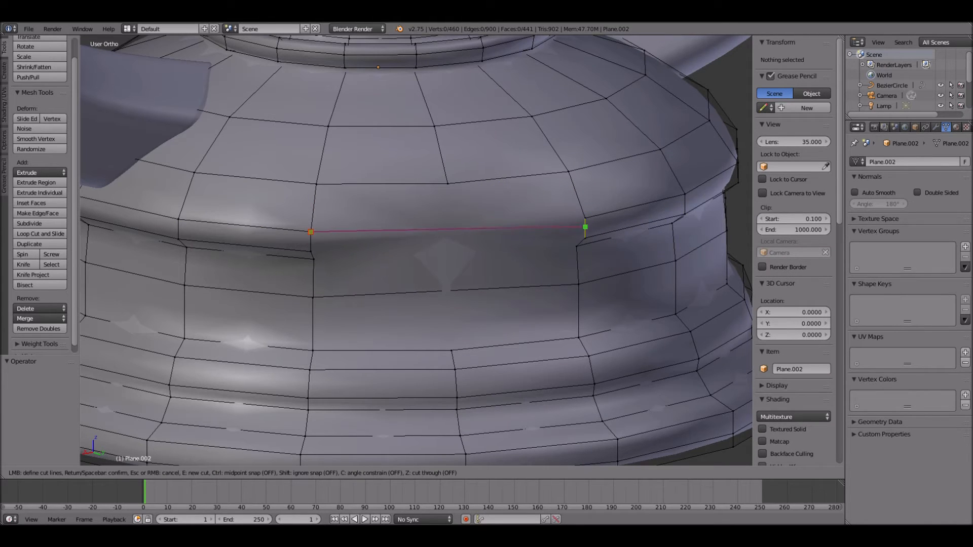
left_click(586, 219)
key("Return")
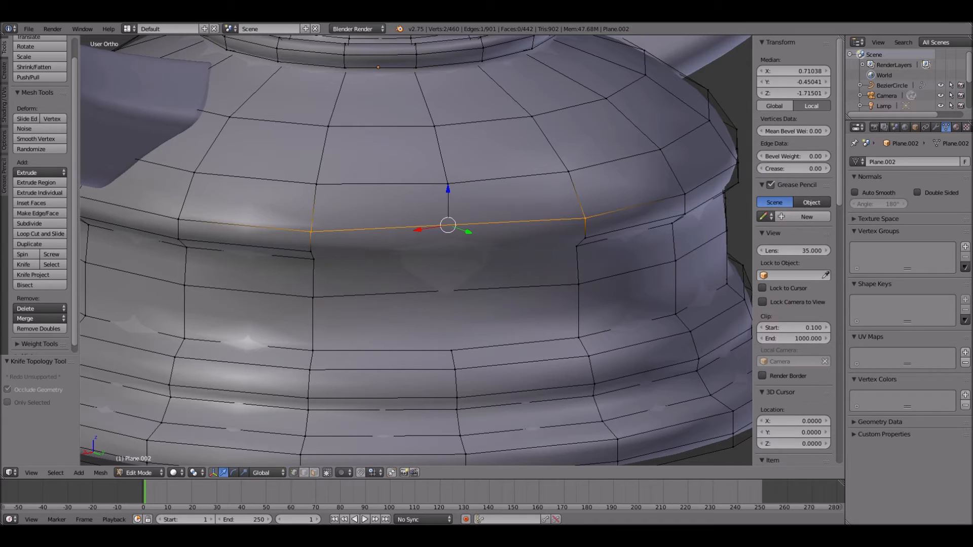
key("a")
left_click(24, 264)
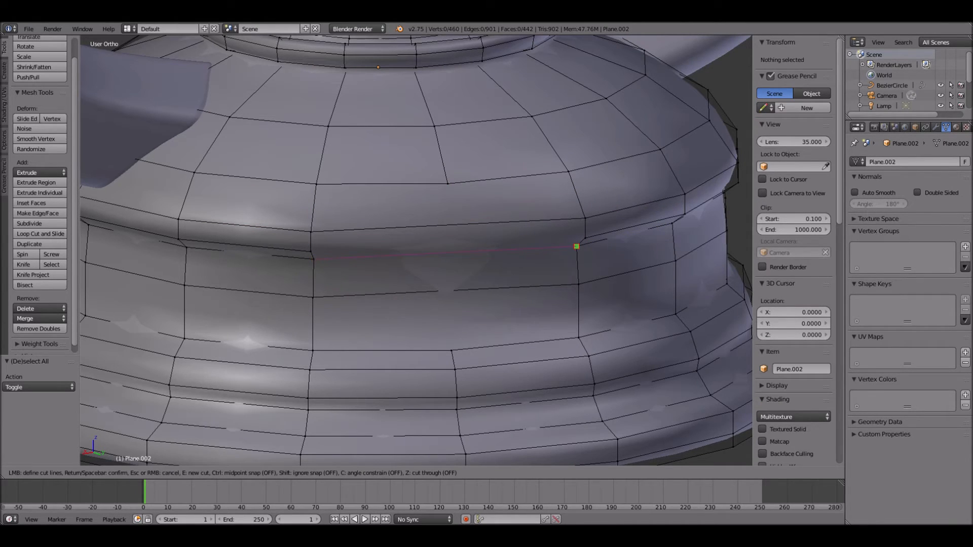
key("Return")
key("a")
left_click(23, 264)
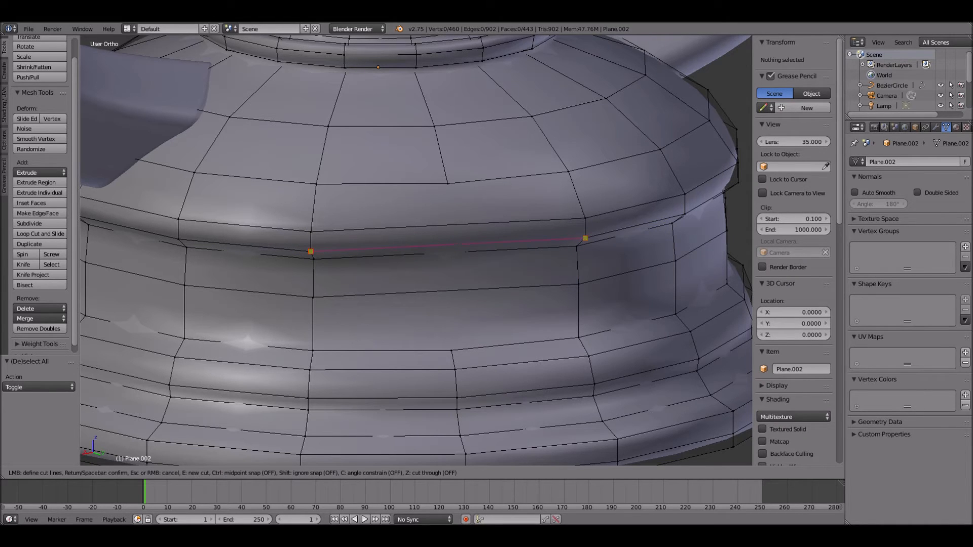
left_click(586, 238)
key("Return")
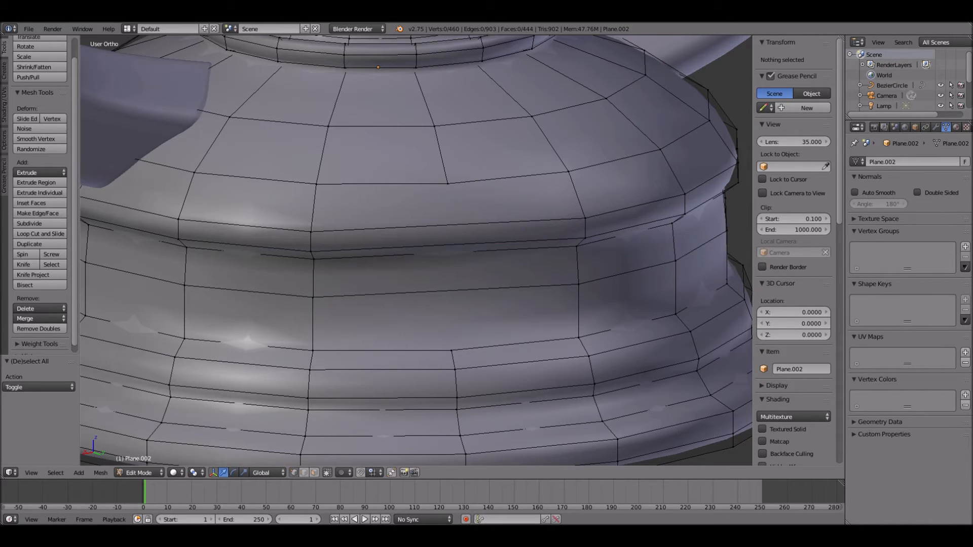
- Knife a vertical edge through the middle of the filled face, joining the centre vertices above and below it
left_click(23, 265)
left_click(447, 184)
left_click(451, 350)
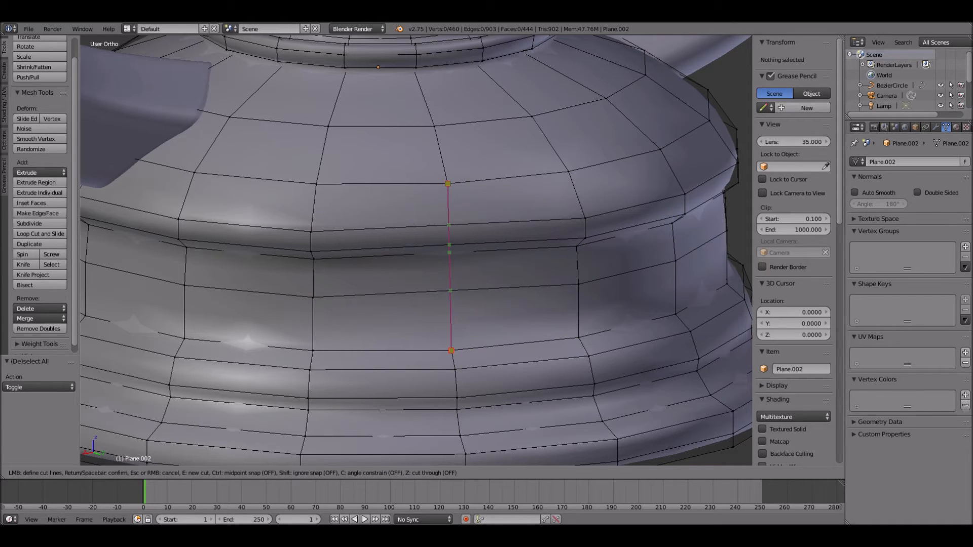
key("Return")
middle_click_drag(452, 350, 502, 321)
left_click_drag(435, 262, 449, 261)
key("ctrl+z")
middle_click_drag(449, 261, 325, 269)
right_click(469, 306)
middle_click_drag(469, 306, 452, 307)
left_click_drag(439, 309, 432, 310)
middle_click_drag(432, 310, 530, 306)
left_click_drag(473, 307, 479, 310)
key("ctrl+z")
middle_click_drag(478, 310, 513, 285)
key("z")
key("z")
key("ctrl+z")
key("ctrl+z")
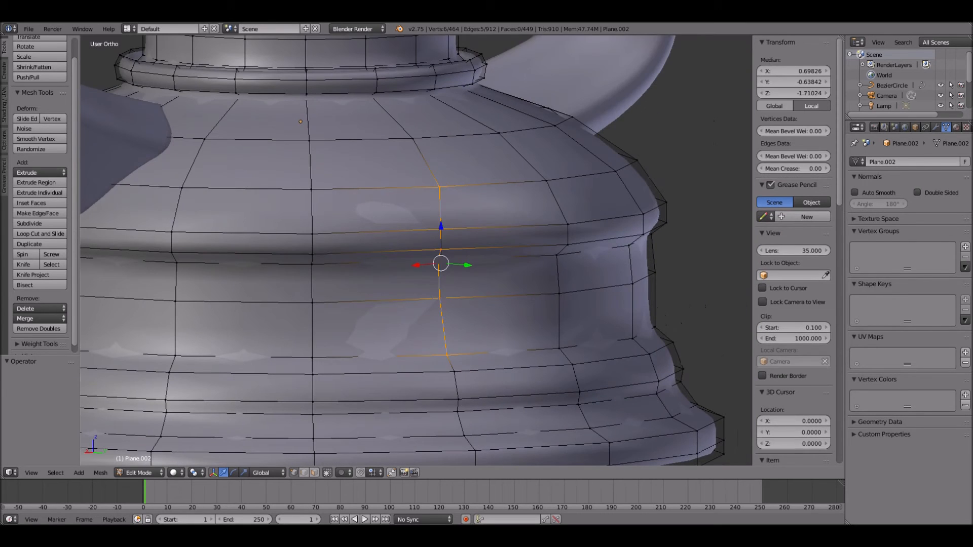
- Shift the vertices along the new vertical edge outward to restore the base's roundness and leave Edit Mode
key("a")
right_click(439, 298)
middle_click_drag(439, 298, 514, 300)
left_click_drag(417, 296, 433, 294)
middle_click_drag(432, 295, 416, 285)
left_click_drag(423, 265, 438, 264)
middle_click_drag(438, 264, 145, 456)
scroll(385, 265, "down", 1)
key("Tab")
scroll(385, 264, "down", 5)
key("a")
- Add a path curve in front view and raise it along Z to the peak of the wire handle
scroll(163, 259, "down", 5)
key("KP_1")
scroll(163, 260, "up", 2)
middle_click_drag(365, 239, 365, 253, "shift")
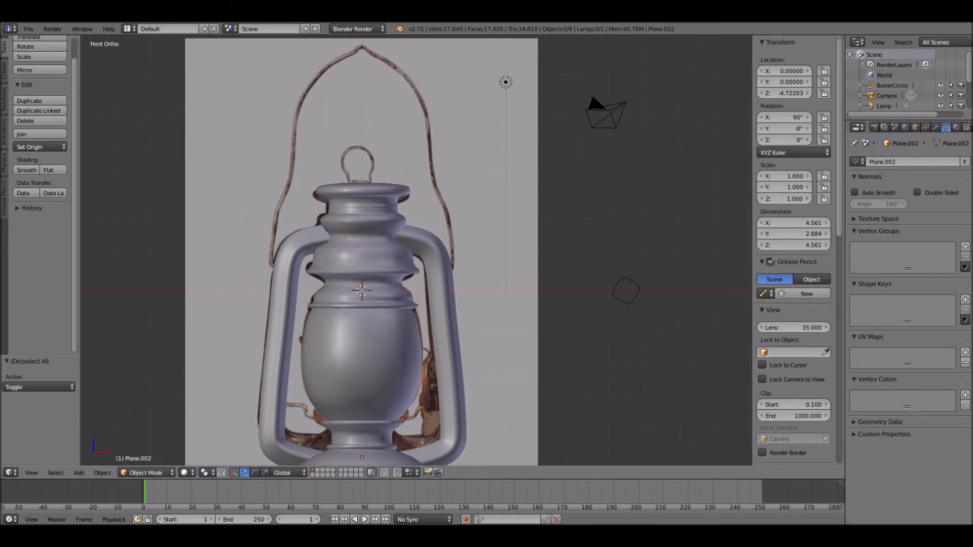
key("shift+a")
mouse_move(372, 253)
left_click(425, 299)
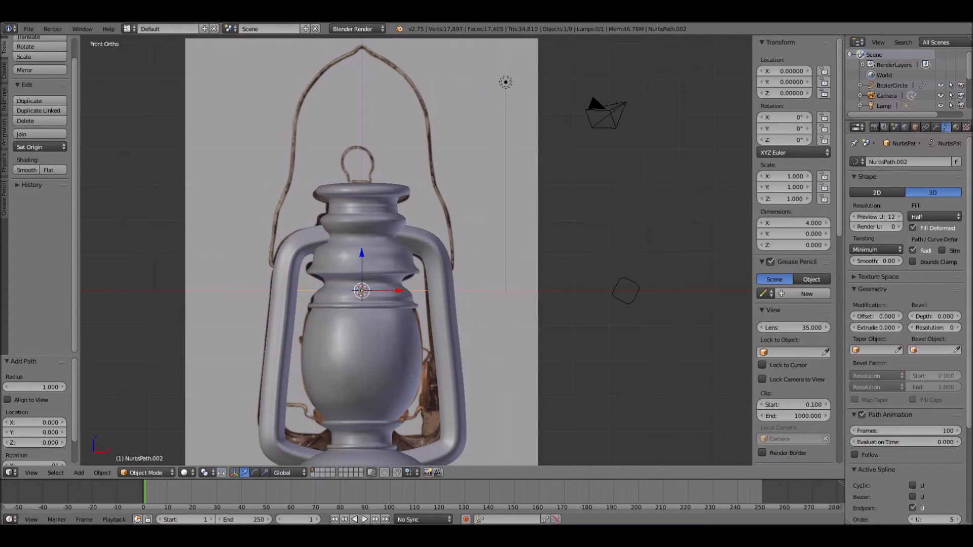
key("g")
key("z")
left_click(426, 56)
middle_click_drag(426, 56, 433, 249, "shift")
- Edit the handle path and place its two positive-X control points on the photo's wire just beyond the peak
scroll(433, 248, "up", 4)
scroll(415, 251, "up", 2)
key("Tab")
right_click(436, 247)
key("g")
left_click(339, 265)
right_click(562, 246)
key("g")
left_click(394, 302)
- Place the path's two negative-X control points on the photo's wire just beyond the peak
right_click(183, 246)
key("g")
left_click(275, 274)
scroll(275, 275, "down", 2)
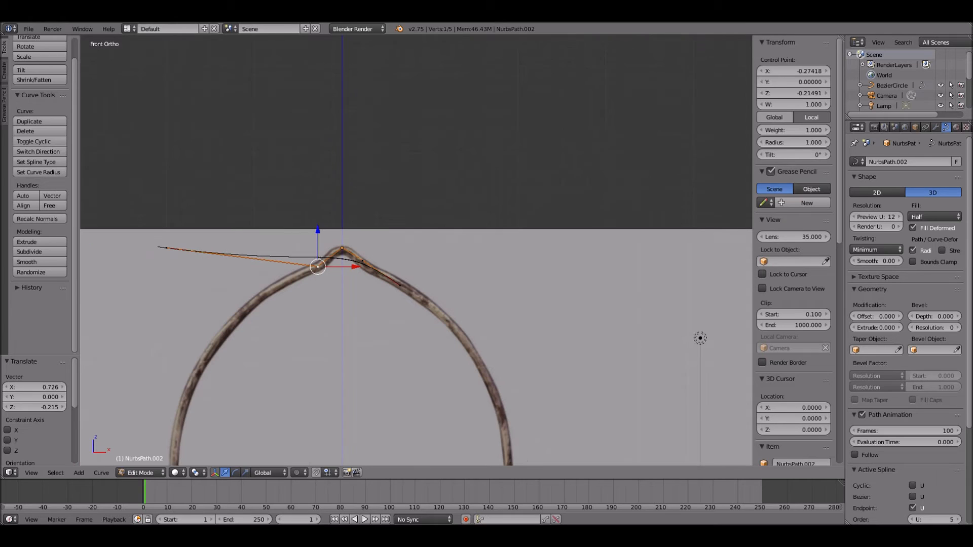
right_click(166, 248)
key("g")
left_click(294, 277)
- Extrude the path's positive-X end point three times, following the handle wire downward
right_click(401, 284)
key("e")
left_click(436, 307)
key("e")
left_click(461, 330)
key("e")
left_click(483, 364)
- Extrude the path's negative-X end point three times down along the opposite half of the handle wire
right_click(293, 277)
key("e")
left_click(258, 299)
key("e")
left_click(224, 330)
key("e")
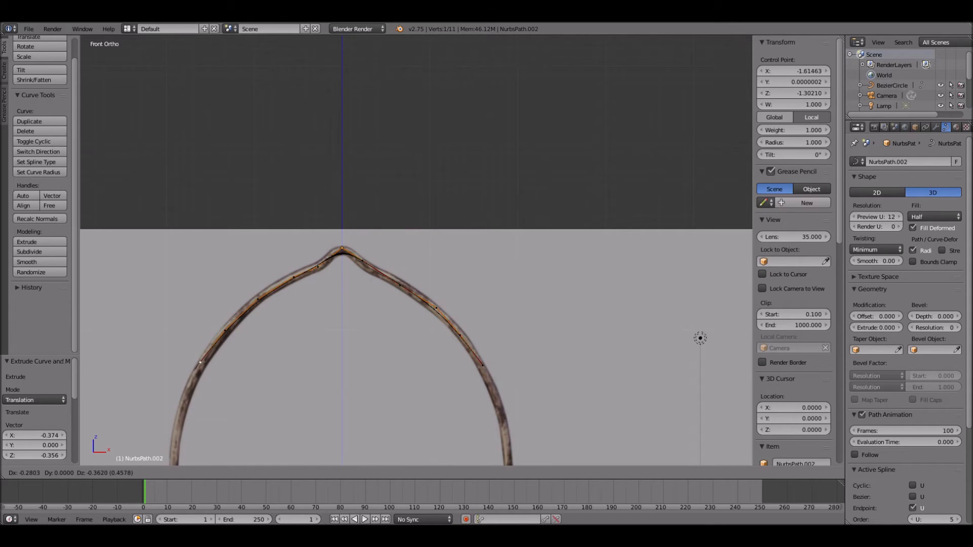
left_click(202, 365)
- Raise the path's peak control point along Z to about 0.093
right_click(342, 248)
key("g")
key("z")
left_click(342, 240)
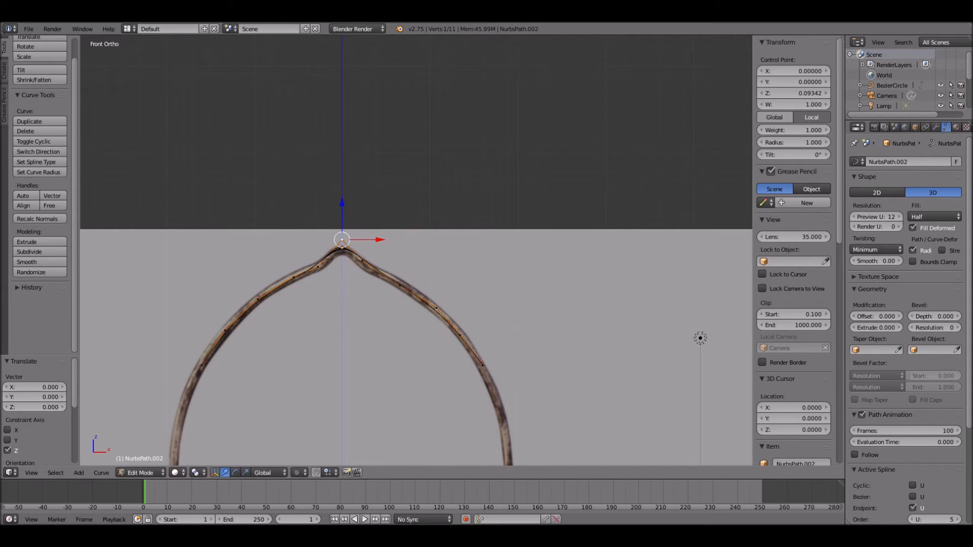
- Shift the path's positive-X end control point along X to about 1.573, onto the photo's wire
middle_click_drag(342, 240, 330, 97, "shift")
right_click(468, 222)
key("g")
key("x")
left_click(467, 222)
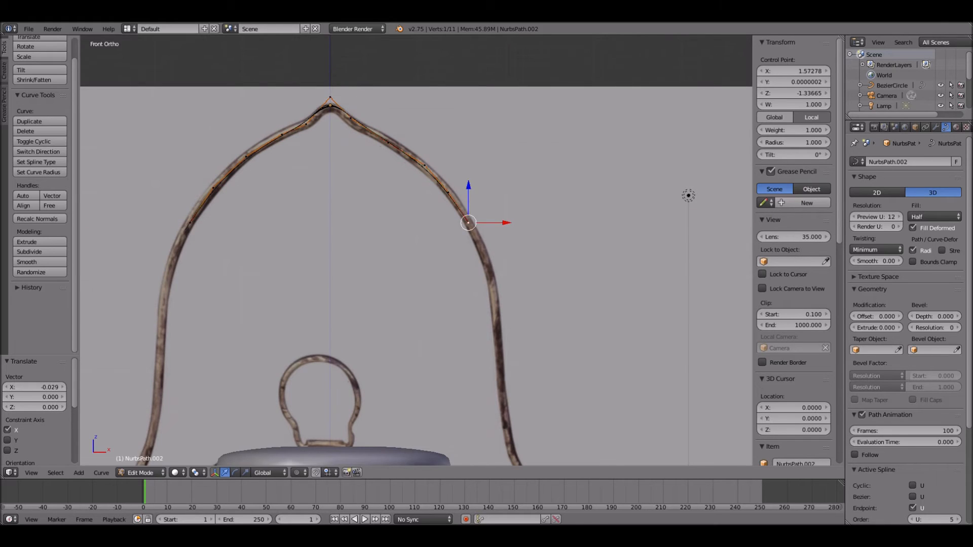
- Extrude the path's positive-X end point three times down the straight part of the handle wire
middle_click_drag(468, 222, 376, 106, "shift")
key("e")
left_click(390, 137)
key("e")
left_click(404, 187)
key("e")
left_click(408, 252)
- Extrude the positive-X end point through the wire's outward bend and down toward the side frame tube
middle_click_drag(408, 253, 365, 77, "shift")
key("e")
left_click(370, 122)
key("e")
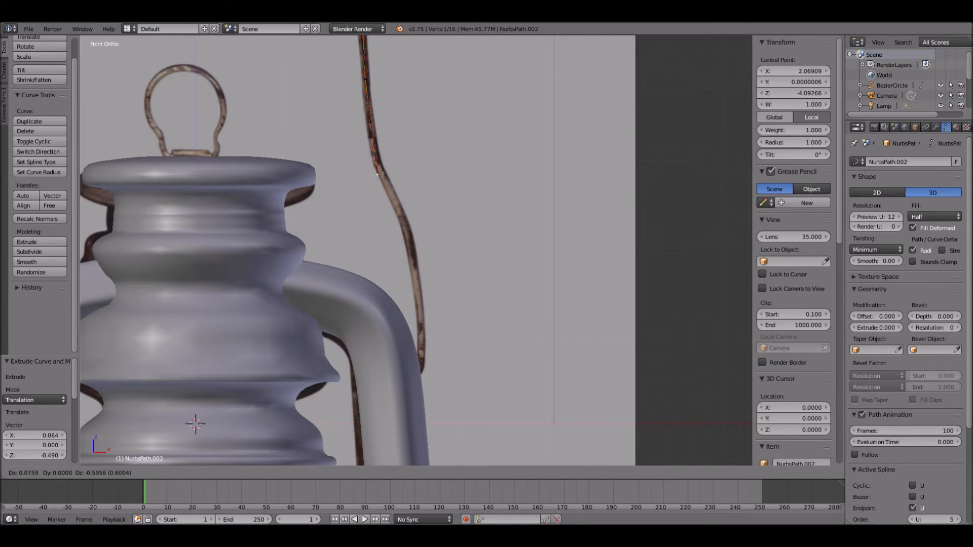
left_click(411, 251)
key("e")
left_click(420, 304)
- Extrude three short segments to finish the path's positive-X end, curling it inward into the side frame tube
key("e")
left_click(424, 332)
key("e")
left_click(422, 359)
key("e")
left_click(412, 364)
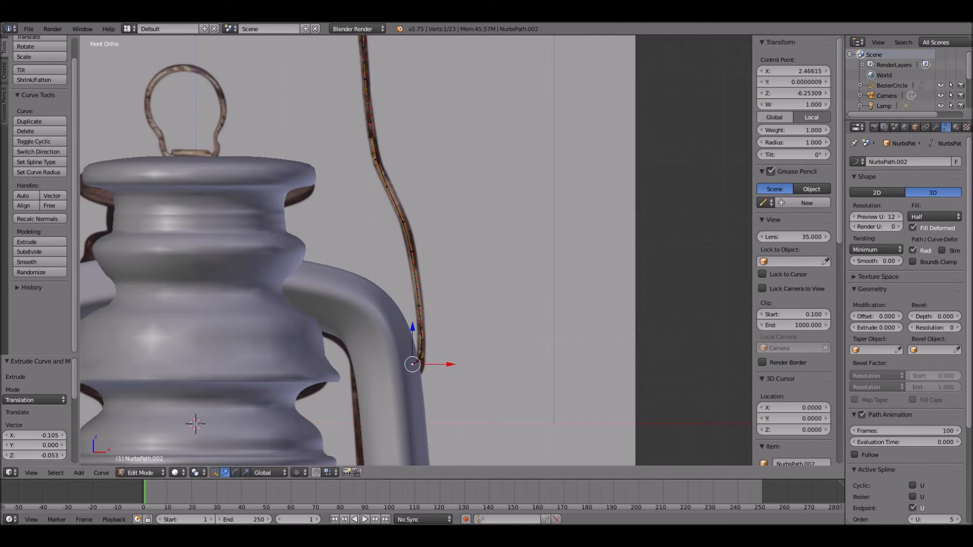
- Extrude the path's negative-X end point down the opposite half of the wire to just above the outward bend
key("Tab")
scroll(413, 364, "down", 3)
middle_click_drag(413, 364, 521, 407, "shift")
key("Tab")
right_click(315, 107)
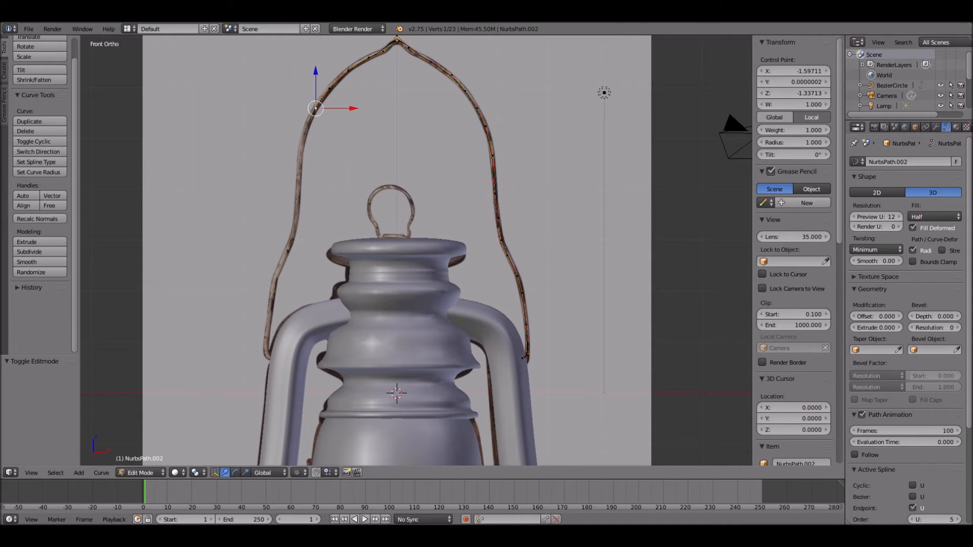
key("e")
left_click(305, 126)
key("e")
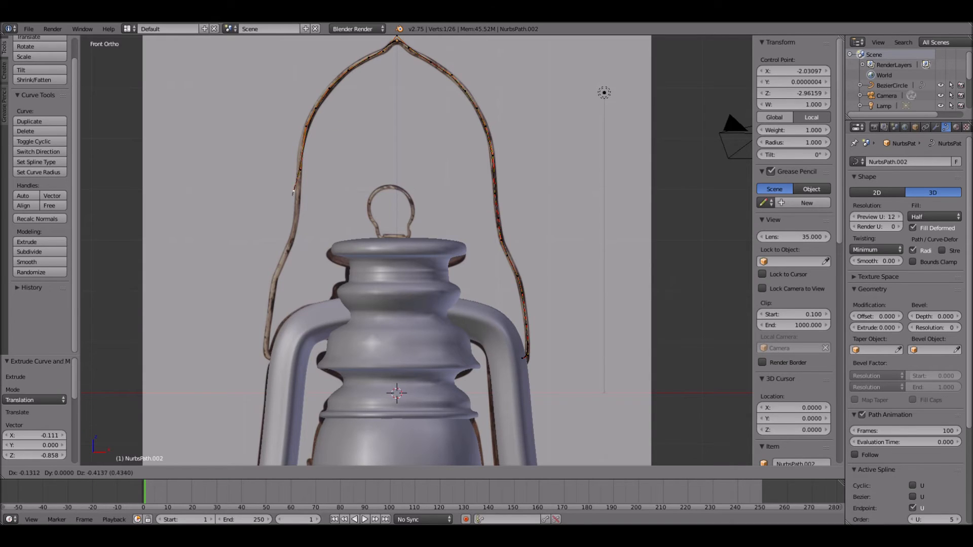
left_click(289, 245)
- Extrude the negative-X end down the rest of the wire, curl it inward into the frame tube, and leave Edit Mode
key("e")
left_click(281, 266)
key("e")
left_click(269, 303)
key("e")
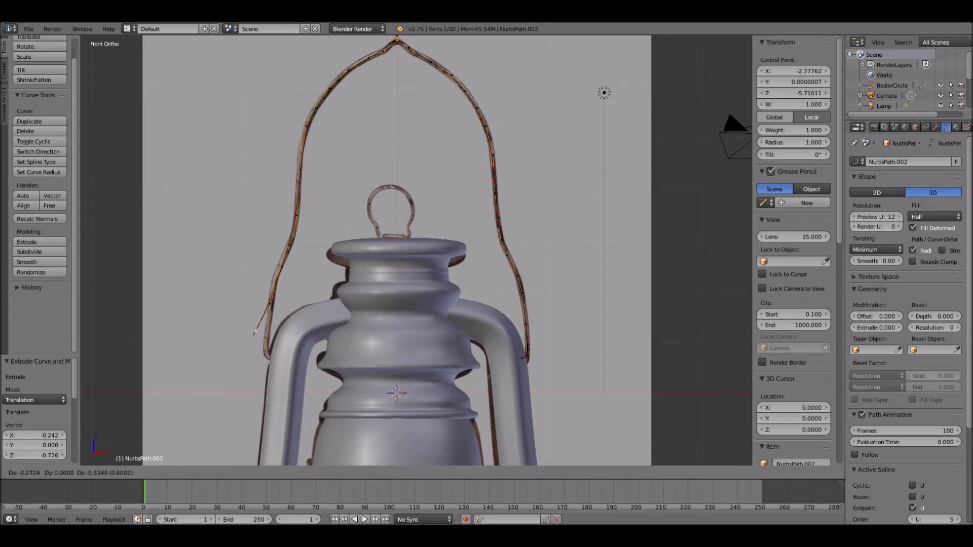
left_click(266, 345)
key("e")
left_click(265, 354)
key("e")
left_click(277, 361)
key("Tab")
- Add a Bezier circle and move it along X to about 9.896, clear of the lantern
scroll(416, 250, "down", 4)
key("a")
key("shift+a")
mouse_move(545, 335)
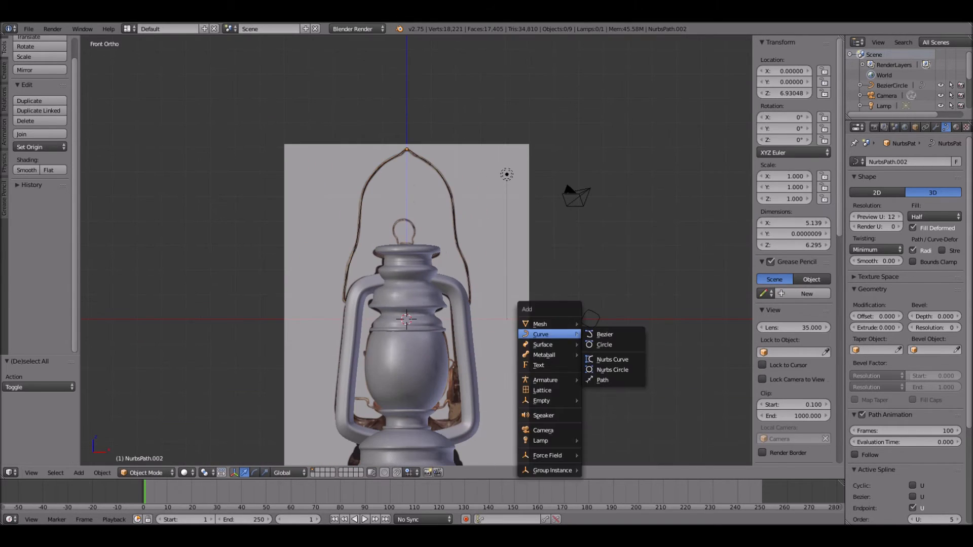
left_click(606, 346)
key("g")
key("x")
left_click(674, 319)
- Rotate the new Bezier circle 90° about X and scale it down to about 0.193
type("rx90")
key("Return")
key("s")
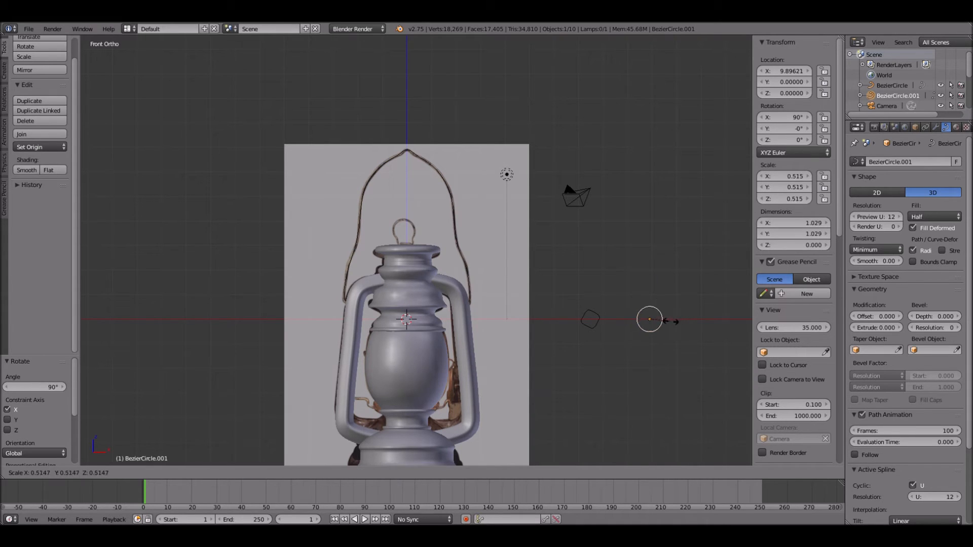
left_click(657, 320)
- Set BezierCircle.001 as the bevel object of the handle path
right_click(454, 195)
scroll(500, 159, "up", 2)
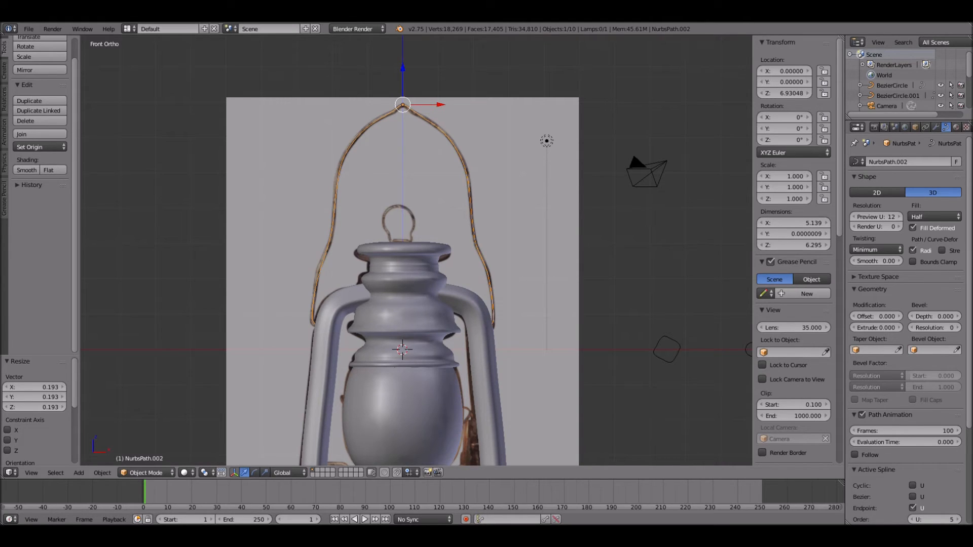
left_click(933, 350)
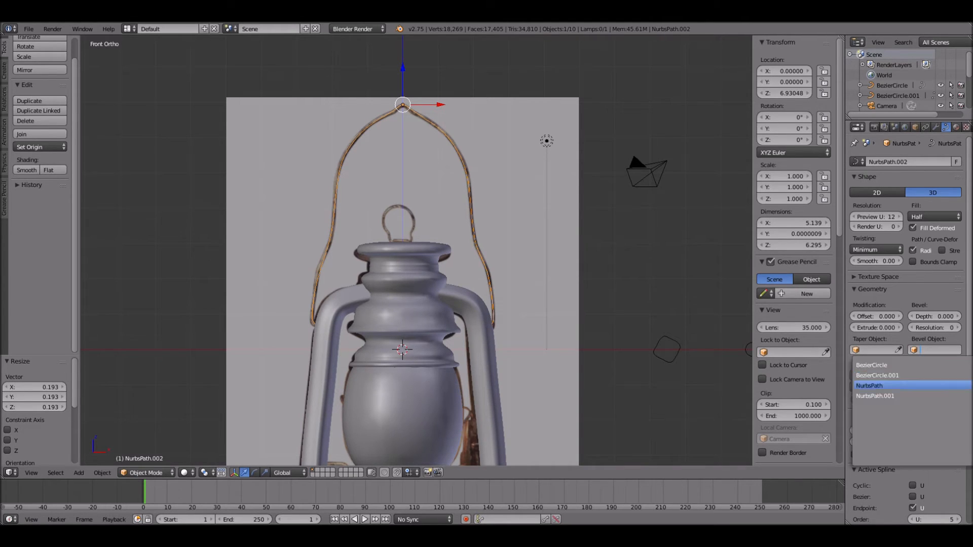
left_click(913, 376)
- Scale the handle's bevel circle down to about 0.075 to thin the wire
middle_click_drag(730, 359, 596, 355, "shift")
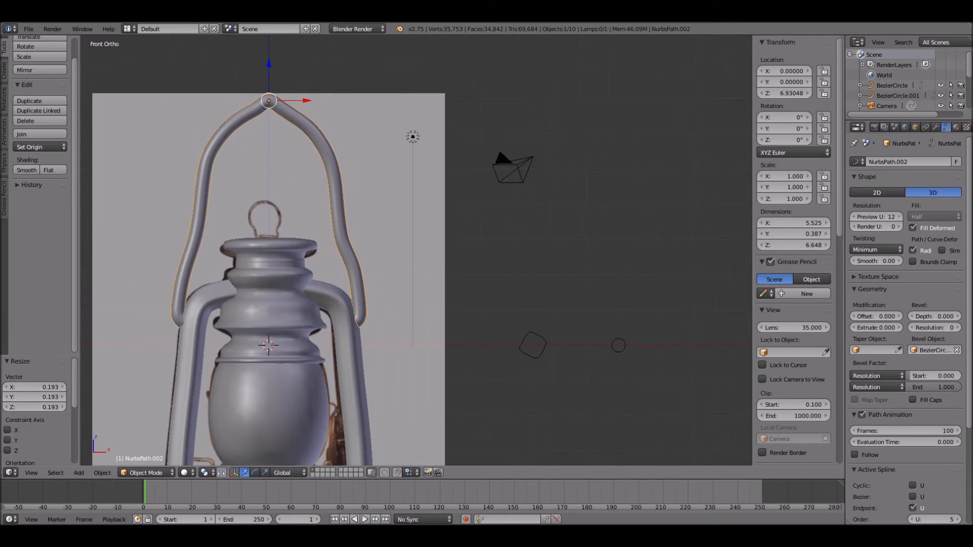
right_click(624, 348)
key("s")
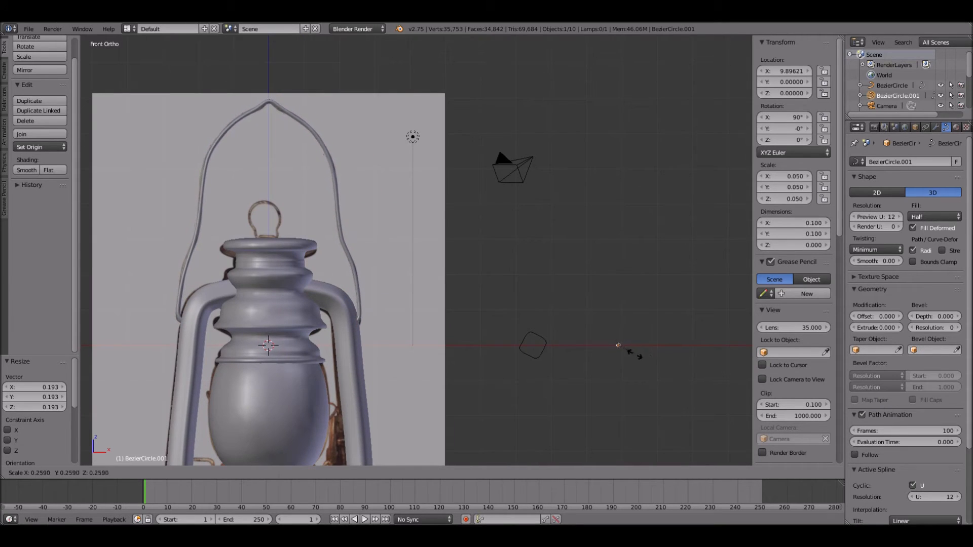
left_click(618, 346)
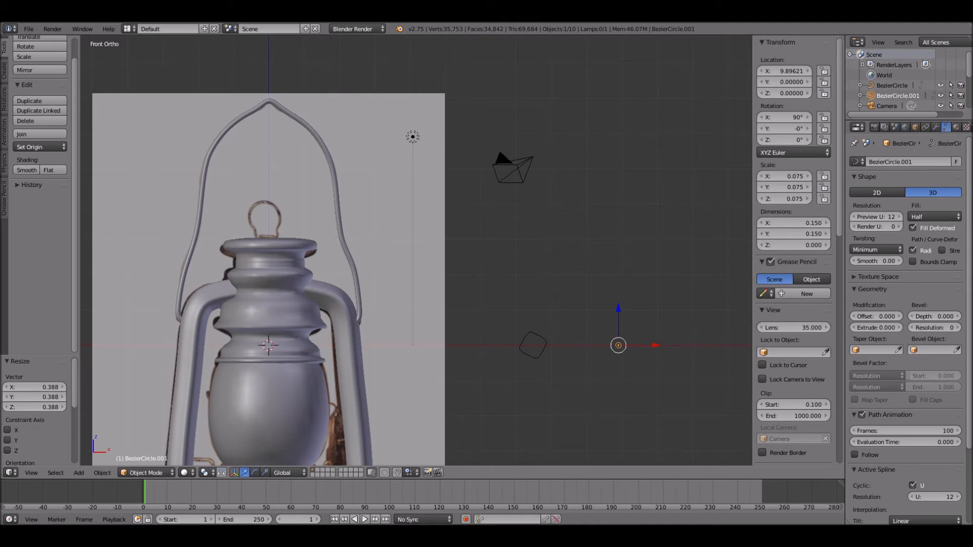
- Add a new NURBS path and raise it along Z to about 4.06, at the crest of the photo's small ring
key("a")
scroll(414, 251, "up", 3)
key("shift+a")
mouse_move(117, 227)
left_click(182, 273)
middle_click_drag(186, 274, 321, 266, "shift")
left_click_drag(296, 370, 297, 124)
scroll(297, 123, "up", 3)
middle_click_drag(297, 124, 487, 205, "shift")
- Place the new path's inner and end control points on both sides along the upper arc of the photo's ring
key("Tab")
right_click_drag(295, 175, 365, 180)
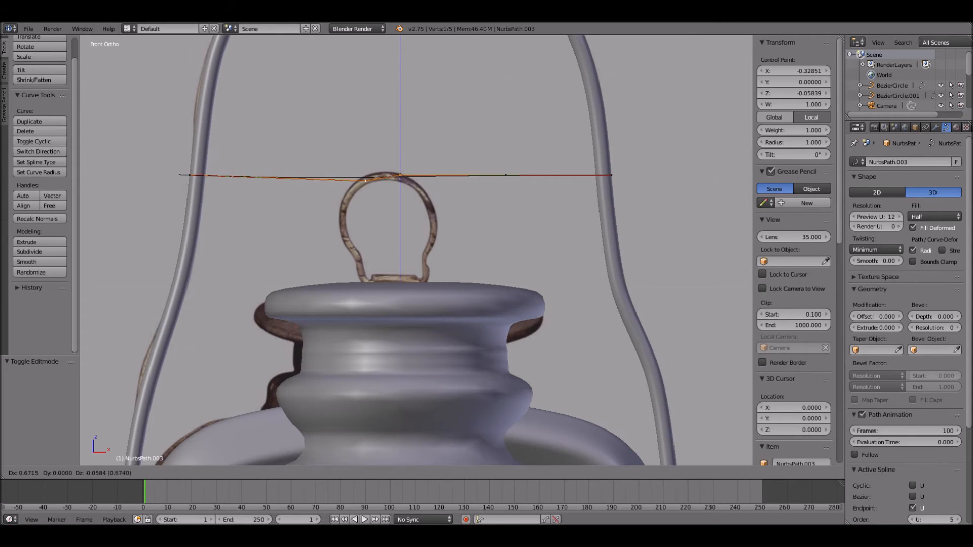
left_click(366, 181)
right_click_drag(189, 176, 339, 209)
left_click(339, 209)
right_click_drag(506, 175, 421, 194)
left_click(421, 194)
right_click_drag(612, 175, 435, 220)
left_click(434, 220)
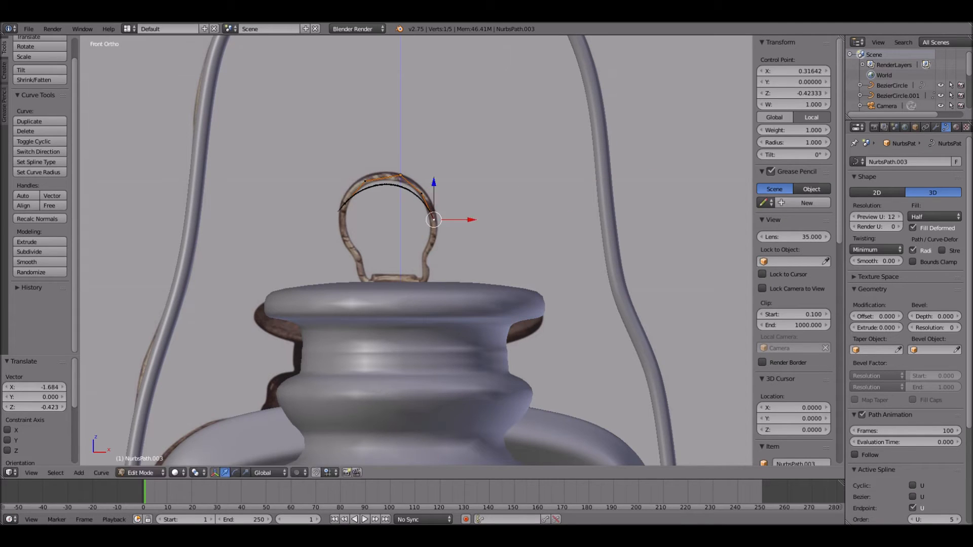
- Extrude the ring path's positive-X end point five times down the ring's outline into the top cap
key("e")
left_click(434, 241)
key("e")
left_click(426, 252)
key("e")
left_click(424, 262)
key("e")
left_click(426, 273)
key("e")
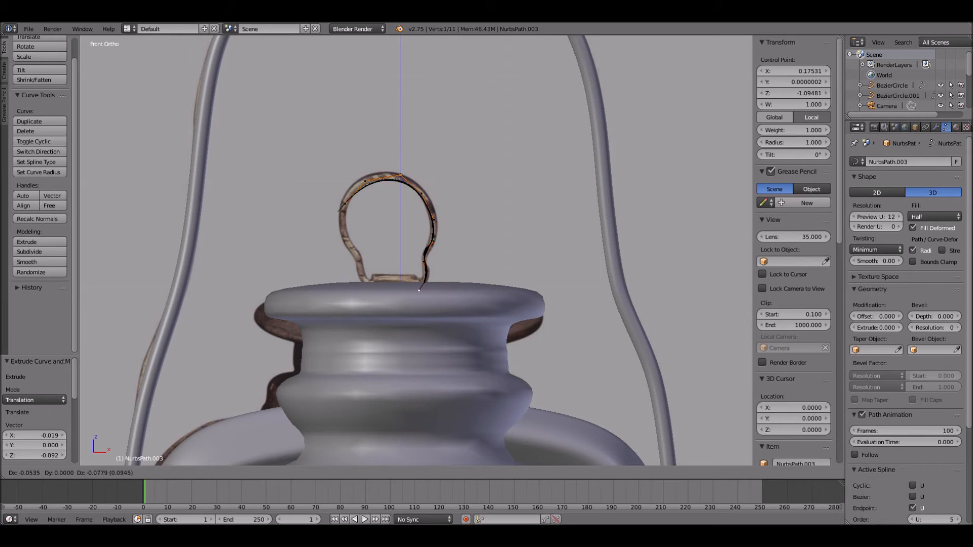
left_click(419, 291)
- Extrude the ring path's negative-X end point down the opposite side of the ring into the top cap
right_click(346, 204)
key("e")
left_click(344, 223)
key("e")
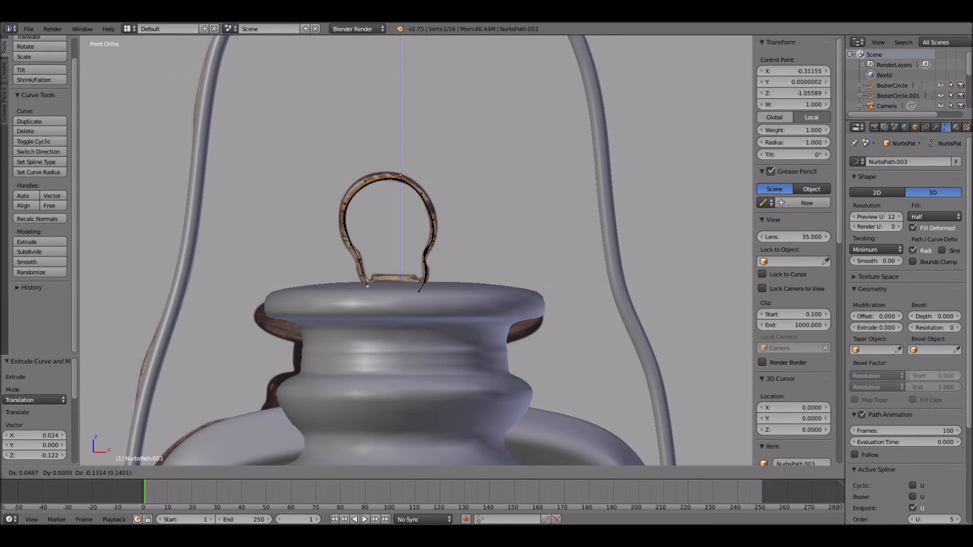
left_click(370, 290)
- Raise the ring path's upper negative-X control point to about Z 0.019 and nudge both shoulder points outward to match the photo
right_click(365, 181)
left_click_drag(365, 144, 365, 136)
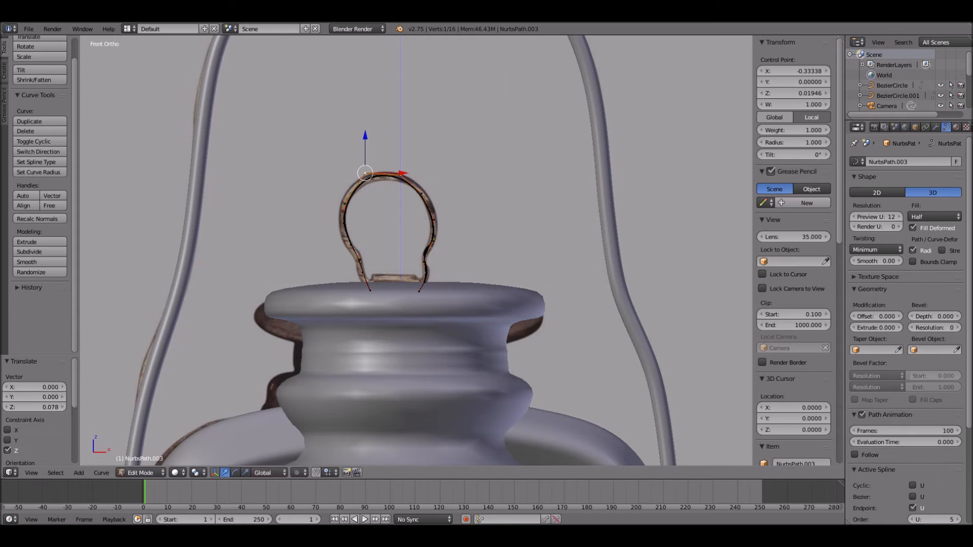
right_click(345, 204)
key("g")
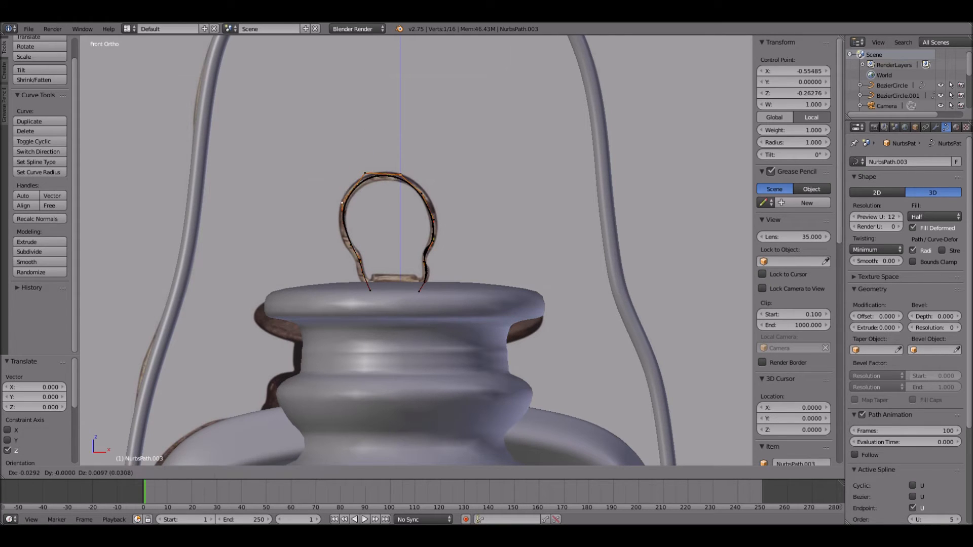
left_click(341, 204)
right_click(424, 191)
key("g")
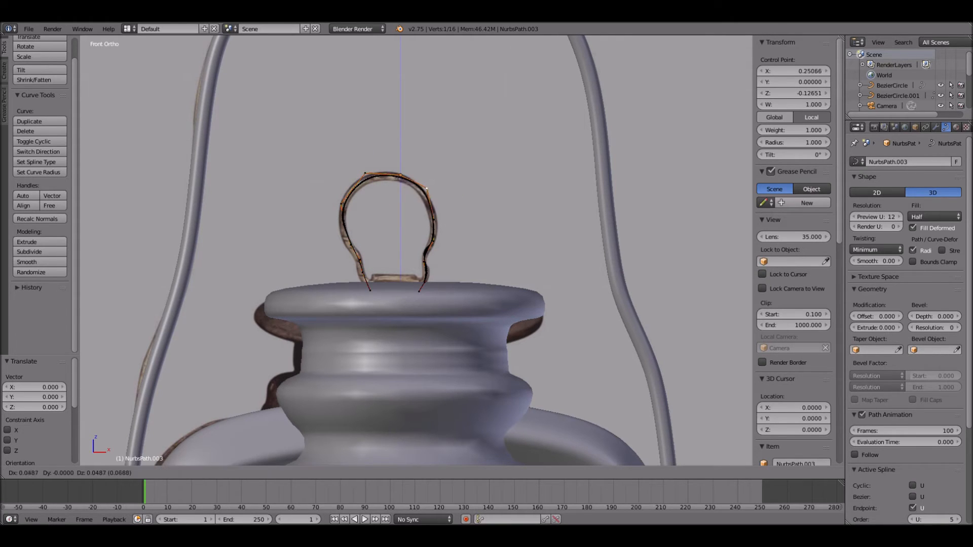
left_click(425, 190)
key("e")
left_click(434, 188)
key("Tab")
- Set BezierCircle.001 as the bevel object of the ring path
middle_click_drag(433, 188, 444, 220)
left_click(934, 350)
left_click(875, 396)
left_click(934, 351)
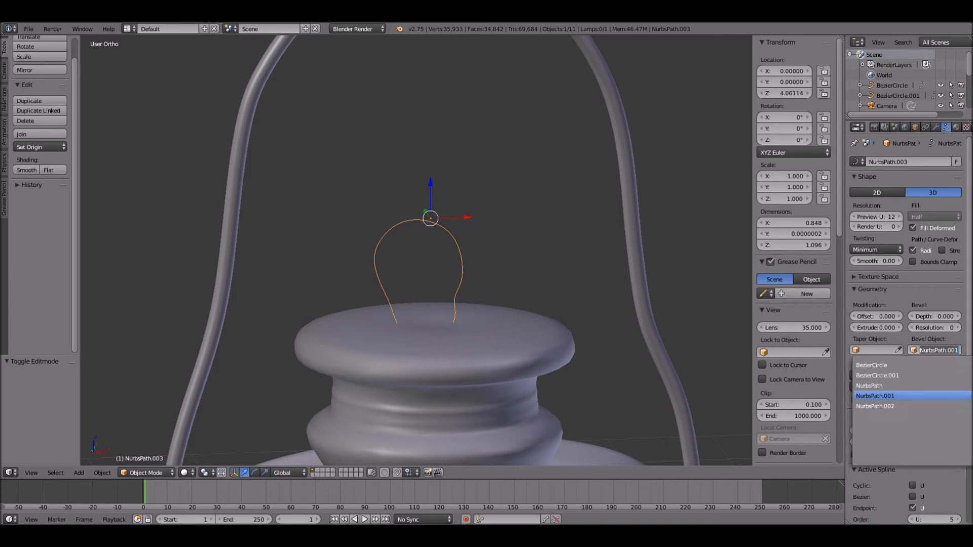
left_click(876, 375)
scroll(706, 74, "down", 2)
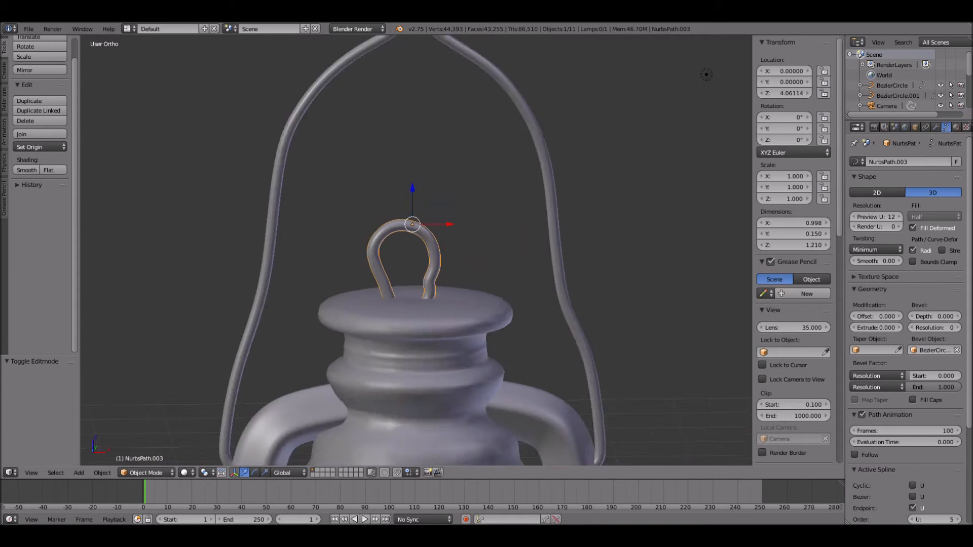
- Scale the shared wire bevel circle, BezierCircle.001, down to about 0.069
scroll(608, 304, "down", 3)
middle_click_drag(608, 304, 541, 322)
right_click(650, 422)
right_click(740, 430)
key("s")
left_click(736, 429)
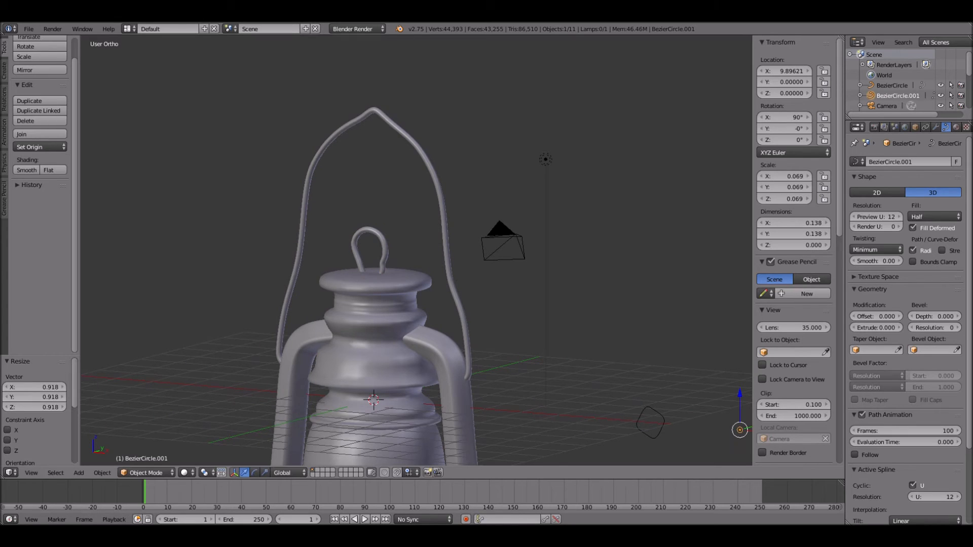
- Try to extrude the top cap's faces around both feet of the ring slightly upward
middle_click_drag(558, 375, 616, 387)
right_click(412, 306)
scroll(411, 306, "up", 5)
key("Tab")
scroll(411, 307, "up", 1)
middle_click_drag(412, 324, 436, 239, "shift")
scroll(411, 289, "up", 1)
scroll(428, 262, "up", 2)
left_click(314, 473)
left_click(386, 373)
left_click(333, 378, "shift")
left_click(332, 357, "shift")
left_click(384, 366, "shift")
left_click(493, 372, "shift")
left_click(500, 359, "shift")
left_click(542, 375, "shift")
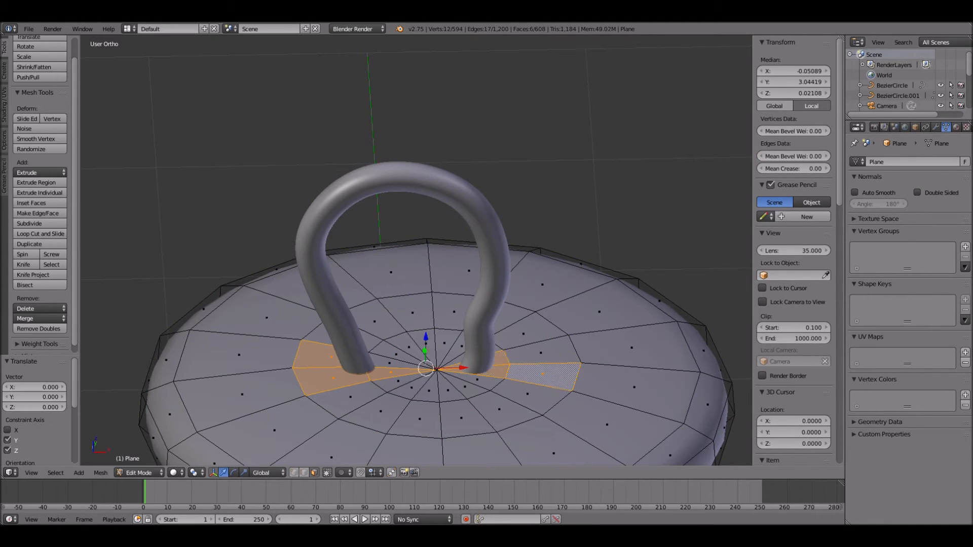
left_click(541, 354, "shift")
middle_click_drag(542, 353, 543, 321)
key("e")
key("Escape")
key("ctrl+z")
key("e")
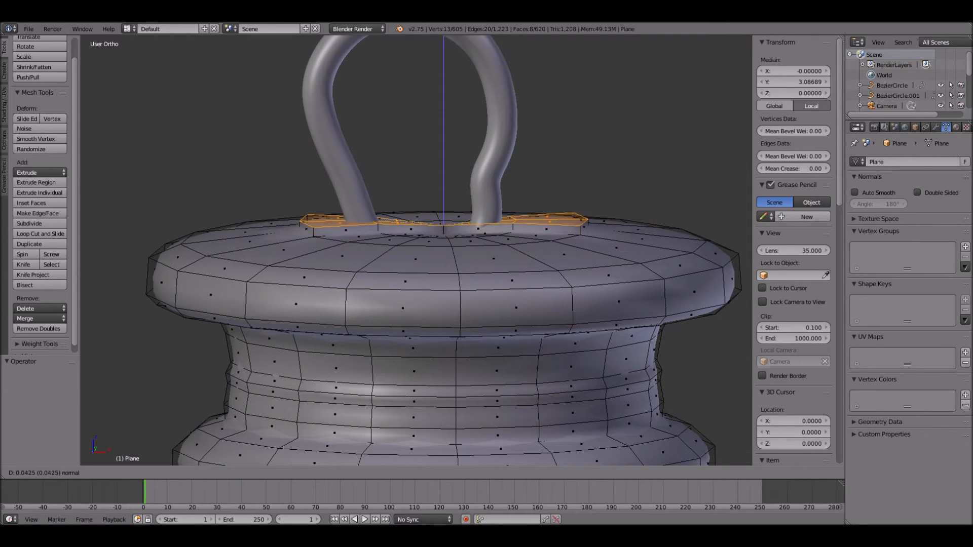
left_click(542, 304)
key("Tab")
- Inspect the extruded base under the ring, and undo the edit to the top cap
middle_click_drag(543, 304, 543, 324)
scroll(547, 360, "down", 4)
scroll(542, 324, "down", 3)
key("KP_1")
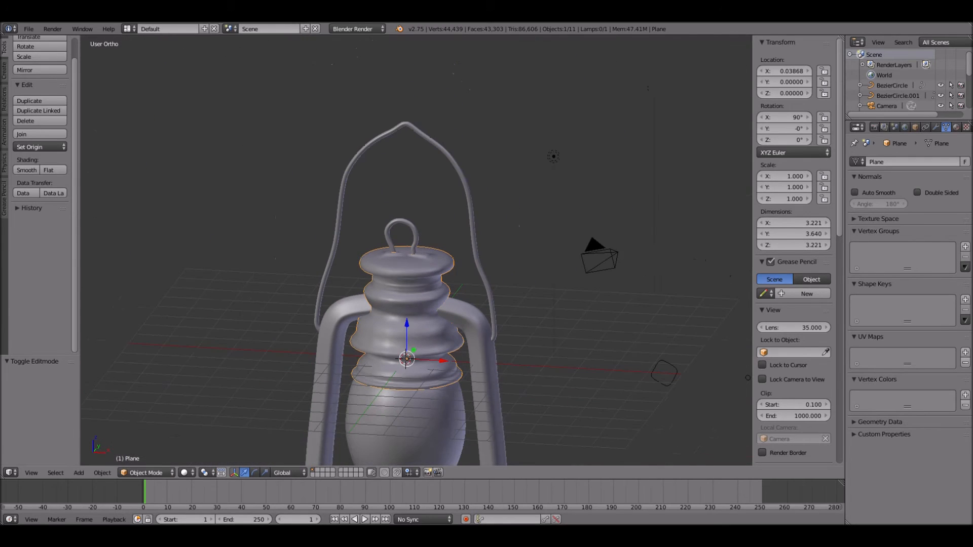
scroll(416, 250, "up", 4)
middle_click_drag(416, 250, 410, 284)
key("ctrl+z")
key("ctrl+z")
scroll(410, 284, "down", 4)
scroll(416, 253, "down", 5)
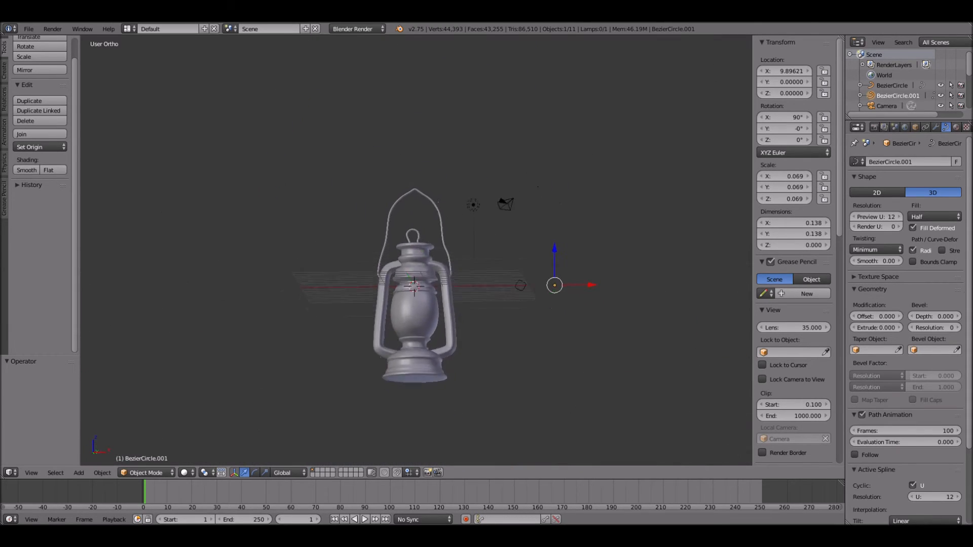
key("KP_1")
scroll(416, 300, "up", 9)
scroll(417, 266, "down", 3)
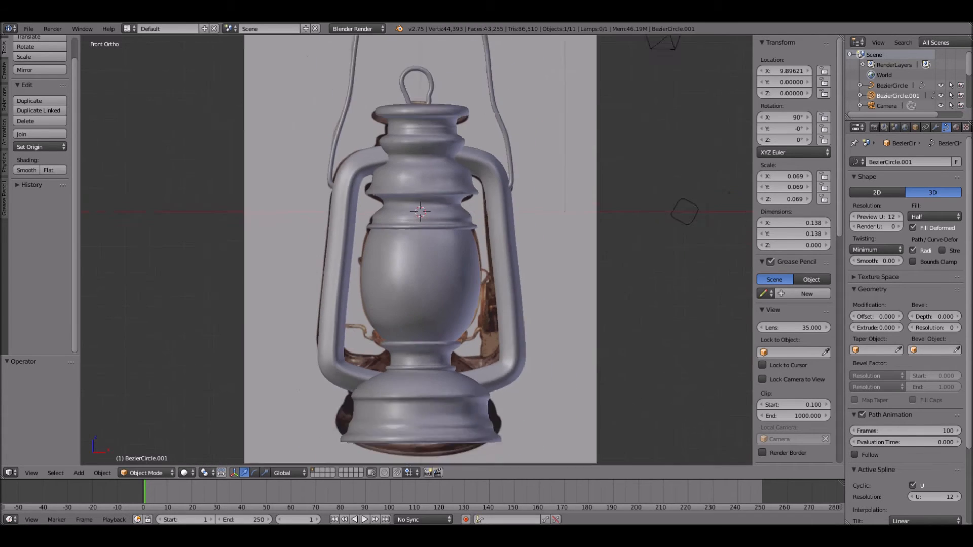
- Duplicate the wire handle path and move the copy about -8.749 along Z, down over the lantern body
right_click(478, 111)
key("shift+d")
right_click(477, 111)
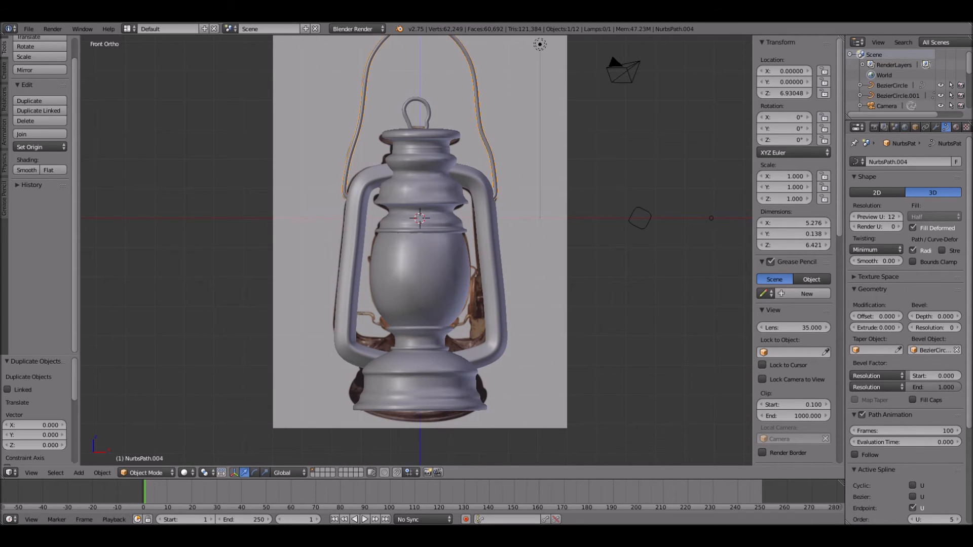
scroll(416, 250, "down", 4)
left_click_drag(418, 100, 418, 222)
scroll(418, 222, "up", 4)
middle_click_drag(418, 222, 421, 155, "shift")
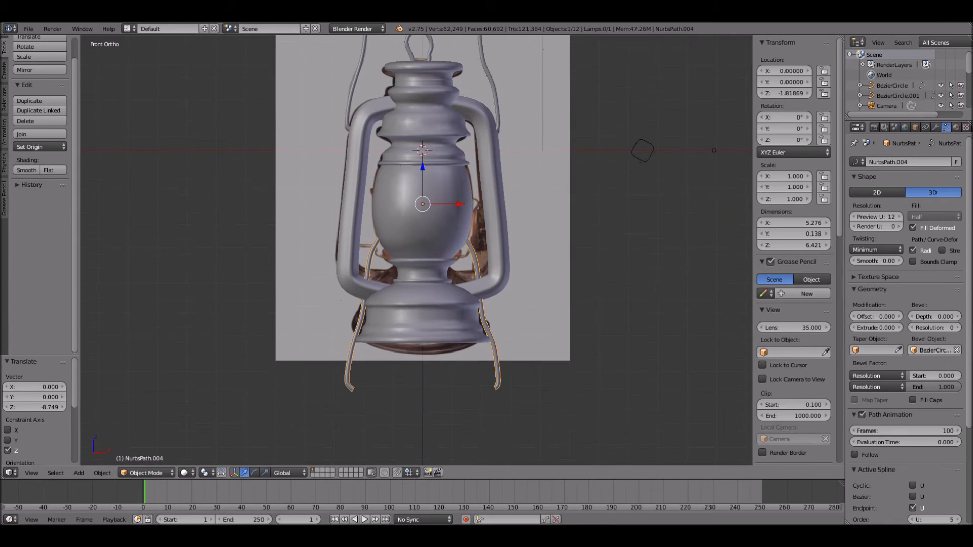
- Delete the control points forming the left half of the duplicated handle path
key("Tab")
key("a")
left_click_drag(406, 457, 406, 456)
key("x")
left_click(408, 402)
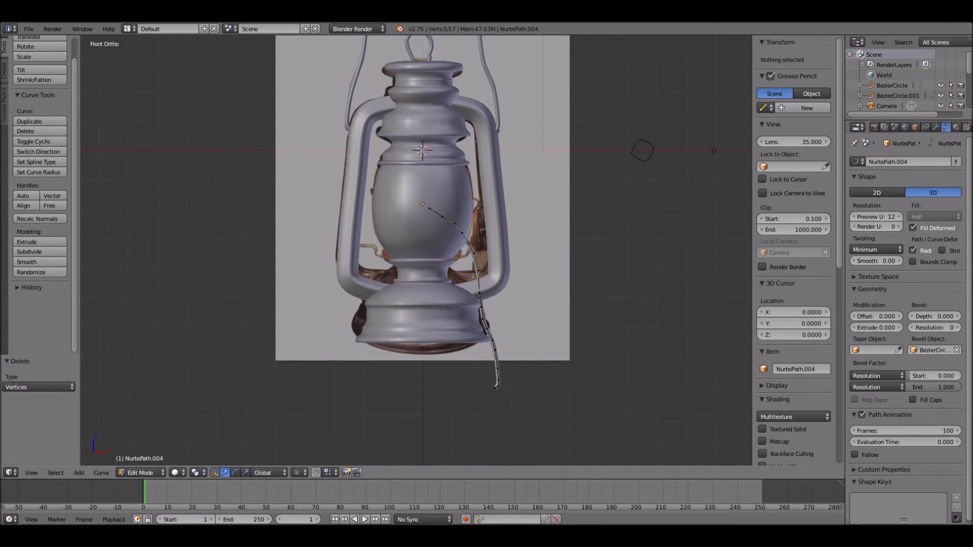
- Rotate the remaining half wire about -67.5° and place it across the burner neck at about X -5.47, Z -4.05
key("Tab")
key("r")
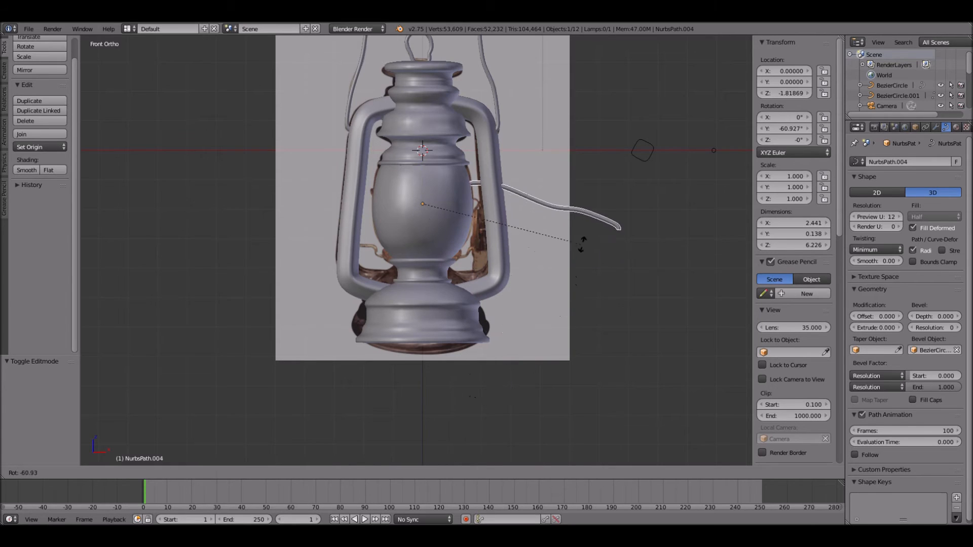
key("Return")
key("g")
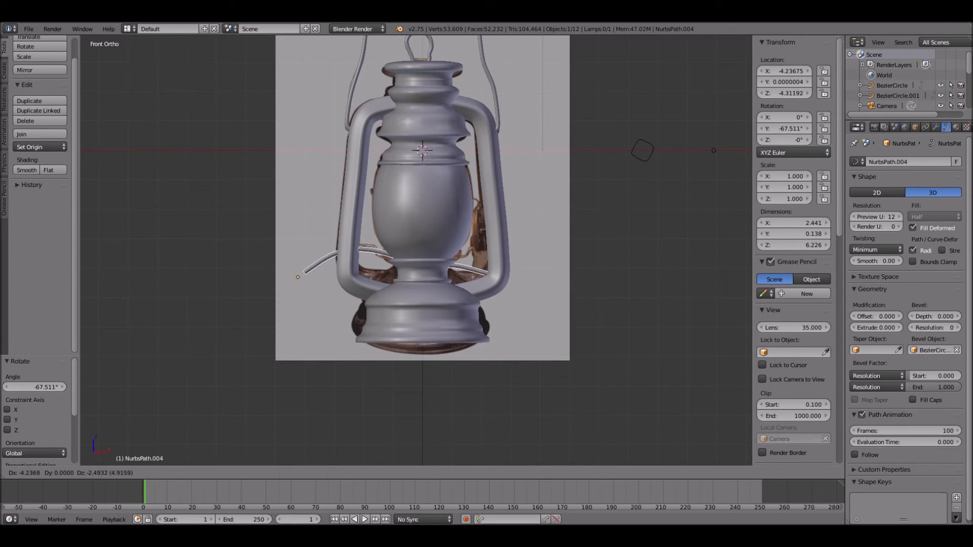
key("Return")
- Delete the wire's control points that extend outside the left frame tube
scroll(355, 265, "up", 4)
scroll(354, 265, "down", 1)
key("Tab")
key("a")
key("b")
left_click_drag(162, 154, 381, 368)
key("x")
left_click(365, 361)
- Shift the selected control points about -1.453 along X so the wire reaches the left frame tube
key("b")
left_click_drag(334, 185, 507, 284)
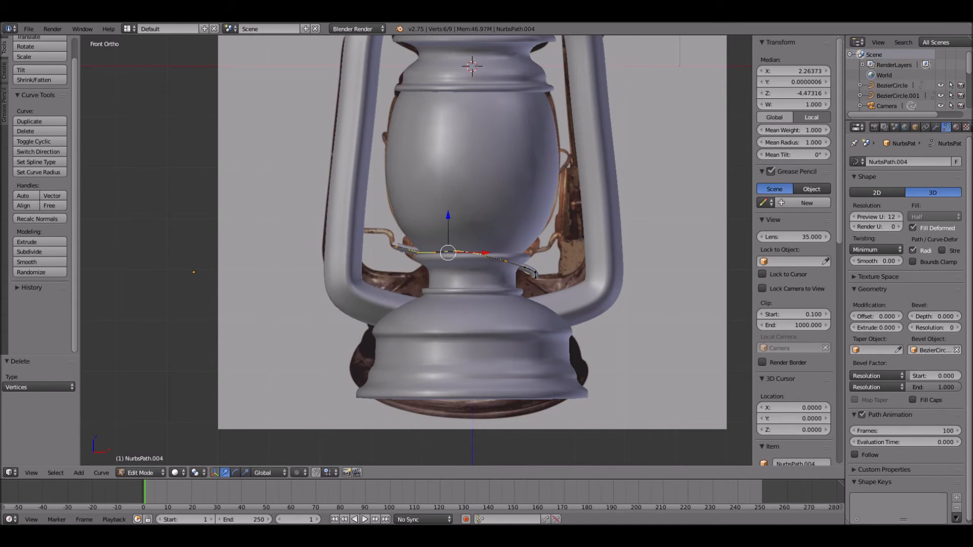
left_click_drag(381, 236, 558, 299)
left_click_drag(512, 259, 439, 259)
scroll(438, 259, "up", 3)
middle_click_drag(438, 259, 457, 266, "shift")
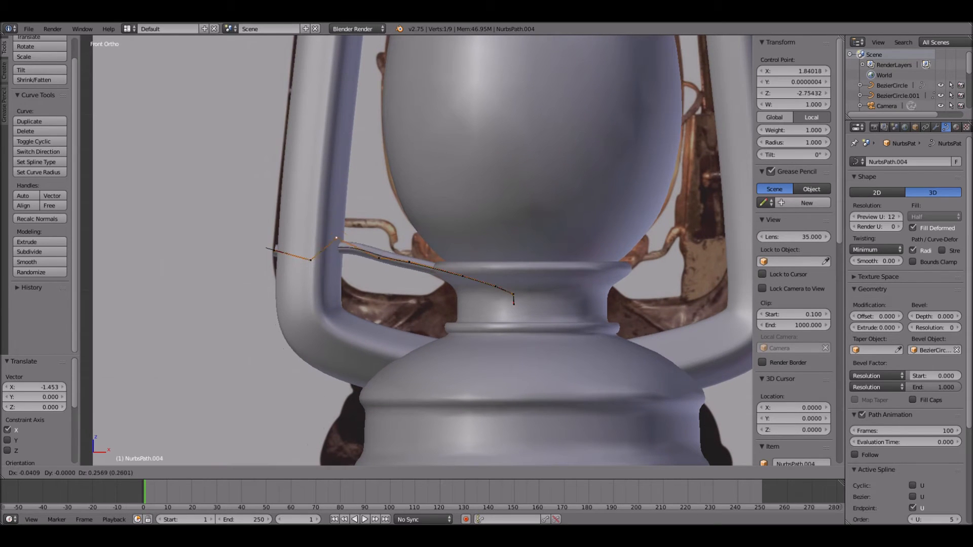
- Move the wire's two outermost control points inward so its outer end sits within the left frame tube
key("Tab")
key("Tab")
right_click(311, 260)
key("g")
left_click(316, 253)
right_click(274, 250)
key("g")
left_click(299, 250)
- Reposition the wire's middle and peak control points to follow the bent bracket in the reference photo
right_click(380, 259)
key("g")
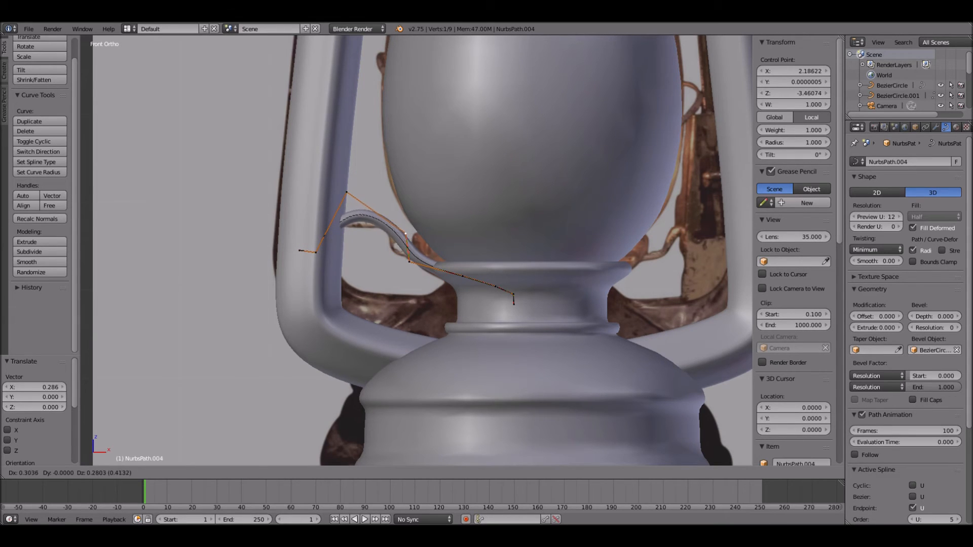
left_click(399, 229)
right_click(347, 192)
key("g")
left_click(353, 207)
- Raise the wire's outer end control points and lower the peak point to level the section leaving the tube
right_click(316, 252)
key("g")
left_click(311, 235)
right_click(300, 250)
key("g")
left_click(294, 217)
right_click(311, 235)
key("g")
left_click(308, 218)
right_click(353, 207)
key("g")
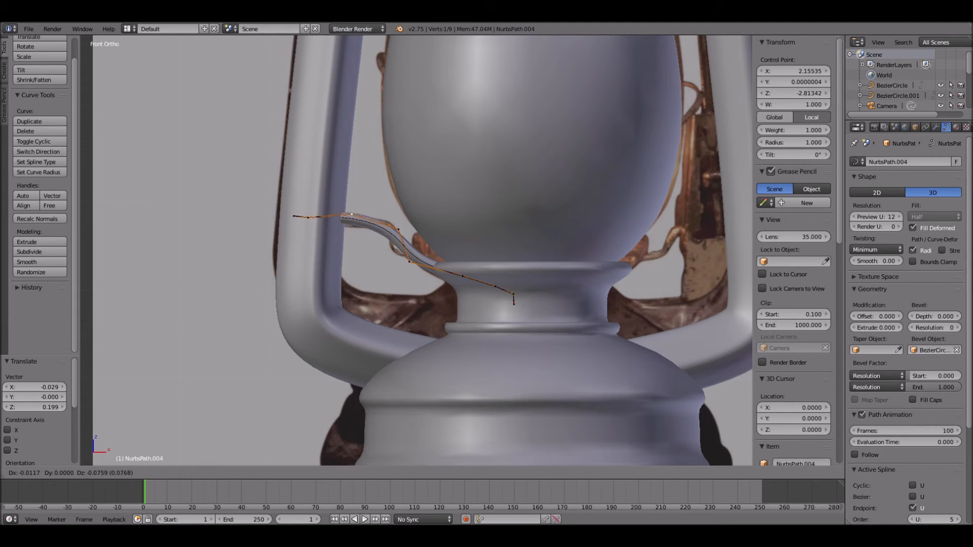
left_click(354, 222)
- Move the wire's inner control points up and outward to form a tight S-bend matching the photo
right_click(398, 230)
key("g")
left_click(386, 217)
right_click(409, 261)
key("g")
left_click(380, 209)
right_click(462, 276)
key("g")
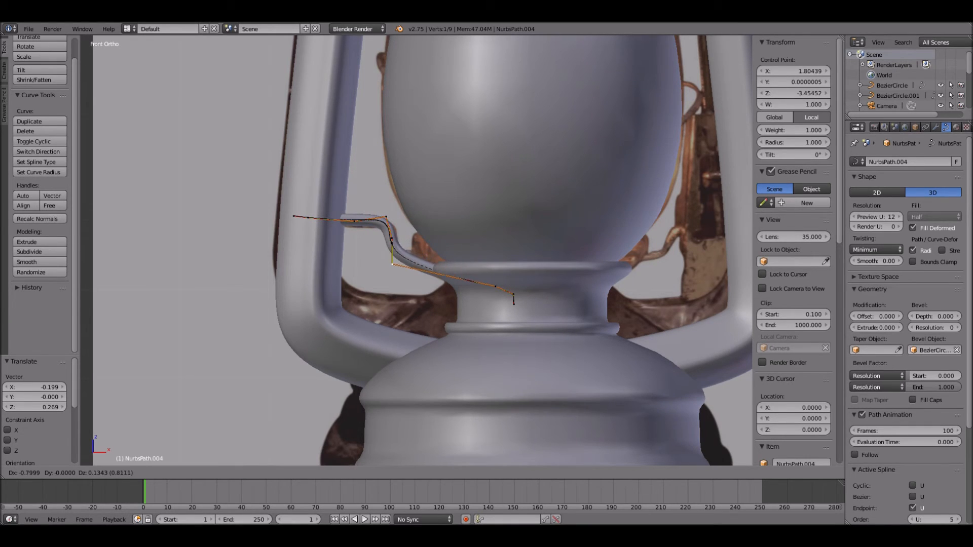
left_click(393, 262)
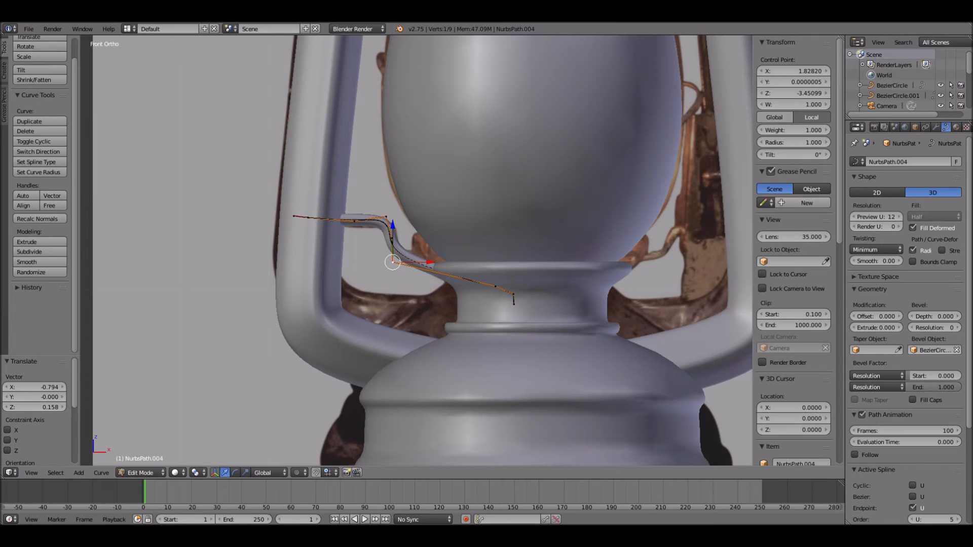
key("Tab")
scroll(422, 251, "down", 1)
scroll(418, 251, "down", 3)
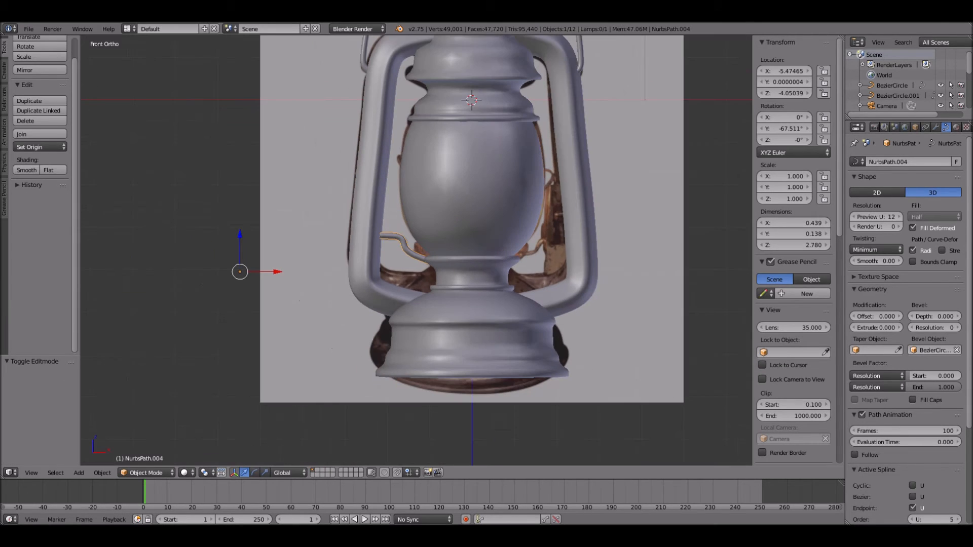
- Duplicate the bent wire bracket in place and rotate the copy 180° about Z
key("shift+d")
key("Escape")
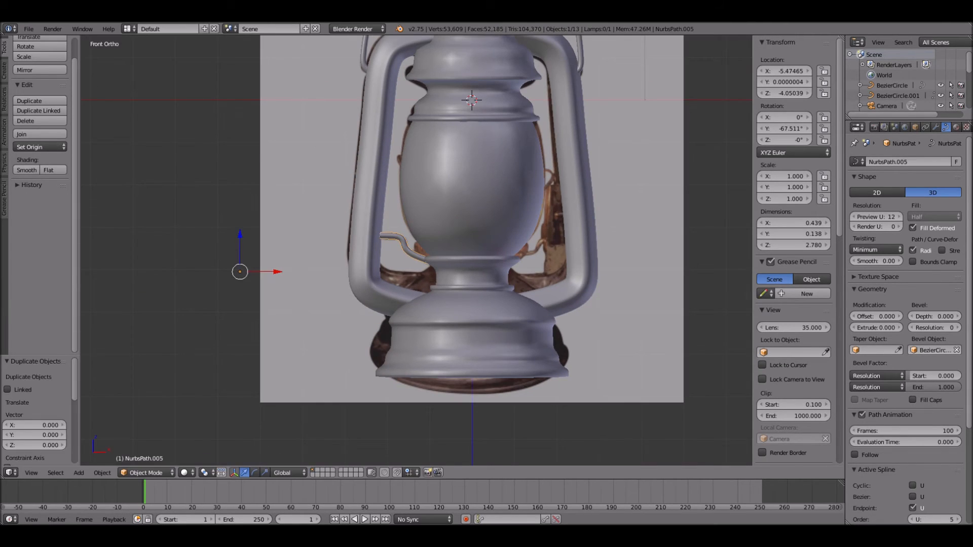
type("rz180")
key("Return")
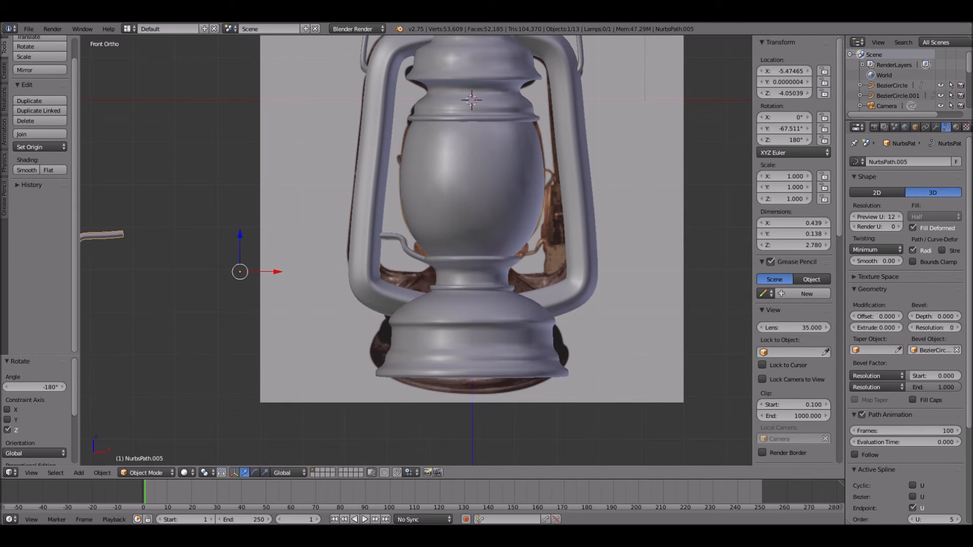
- Move the rotated bracket copy along X to about 5.749, between the burner neck and the right frame tube
key("g")
key("x")
key("Return")
scroll(416, 251, "up", 2)
middle_click_drag(639, 233, 422, 251, "shift")
scroll(421, 251, "up", 4)
- Reposition the right bracket's inner control point and the upper points of its bend to match the reference photo
key("Tab")
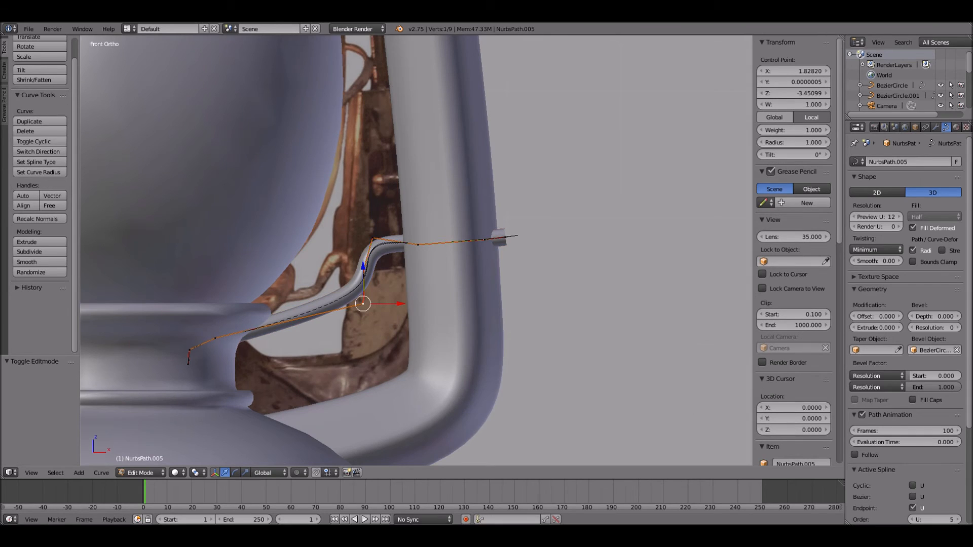
right_click(215, 338)
key("g")
left_click(240, 311)
right_click(373, 238)
key("g")
left_click(362, 237)
right_click(364, 269)
key("g")
left_click(347, 274)
- Adjust the right bracket's lower bend point and pull its outer end inside the right frame tube
right_click(364, 304)
key("g")
left_click(354, 292)
right_click(506, 237)
key("g")
left_click(454, 186)
key("Tab")
scroll(454, 186, "down", 5)
middle_click_drag(454, 186, 509, 200)
key("KP_1")
- Select all objects and move them about 4.122 along Y, clear of the reference photo in side view
scroll(477, 196, "down", 4)
key("KP_3")
key("a")
left_click_drag(406, 157, 507, 158)
scroll(506, 158, "up", 4)
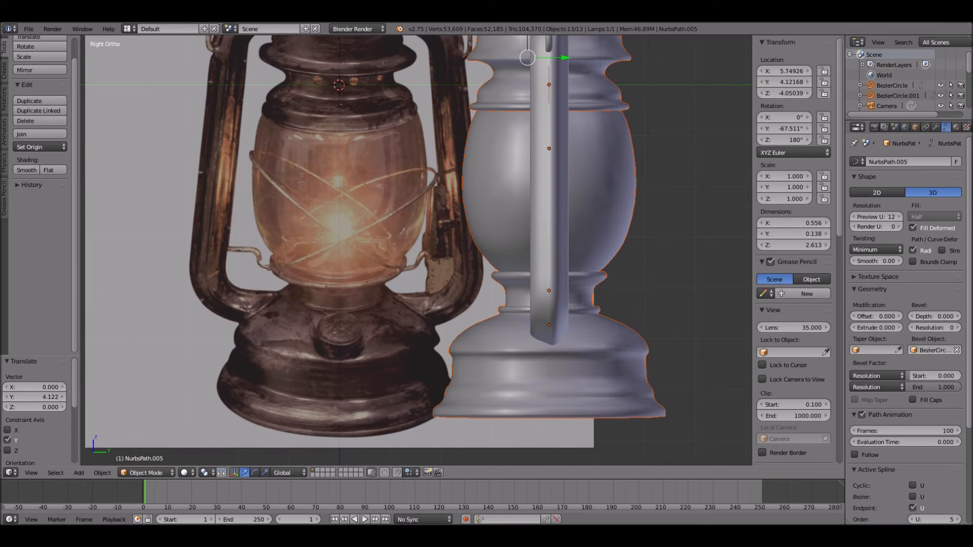
- Add a Bezier circle and move it about -2.071 along Z to the middle of the glass globe
key("a")
key("KP_1")
scroll(330, 263, "down", 4)
key("shift+a")
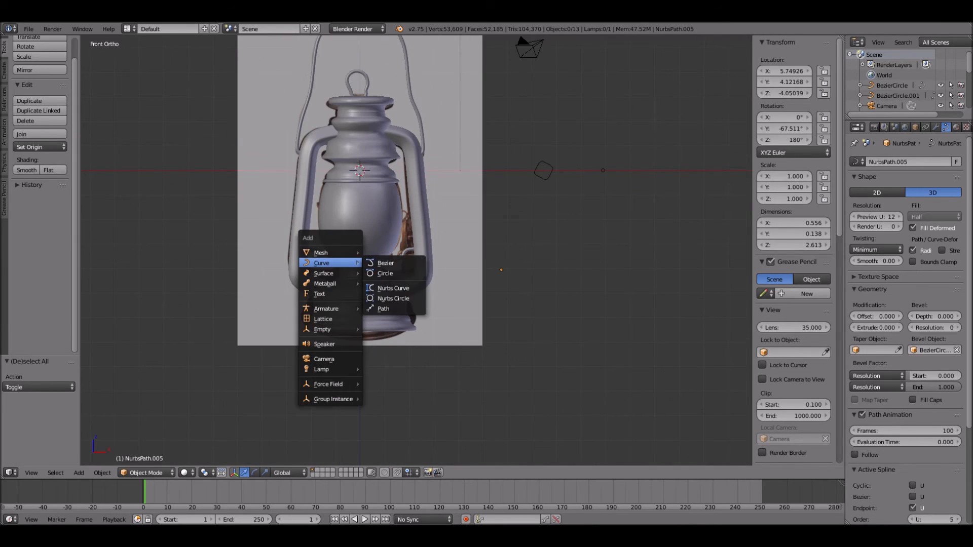
left_click(385, 273)
key("g")
key("z")
key("Return")
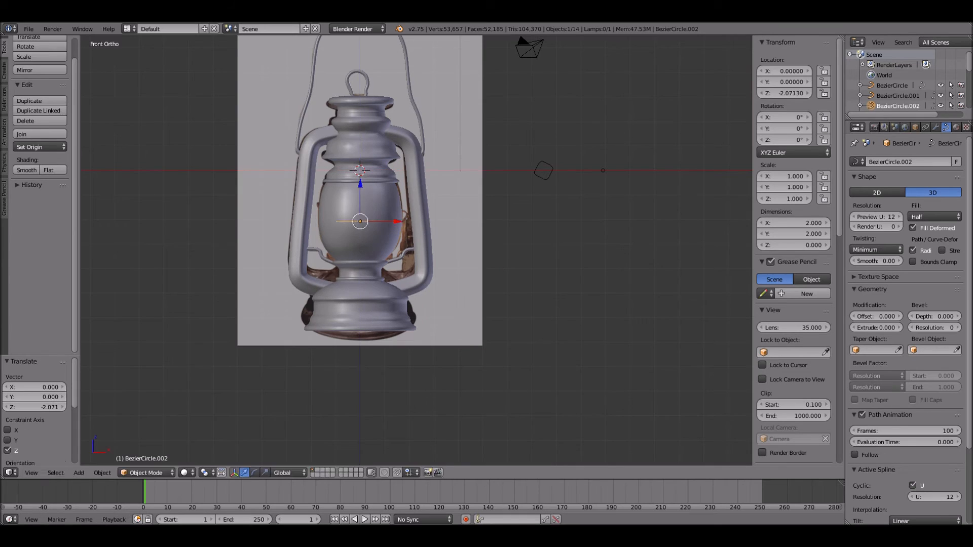
- Scale the new circle to about 1.973, tilt it about -38.3° around Y and shift it about 0.105 along X
key("s")
key("Return")
key("r")
key("Return")
key("g")
key("z")
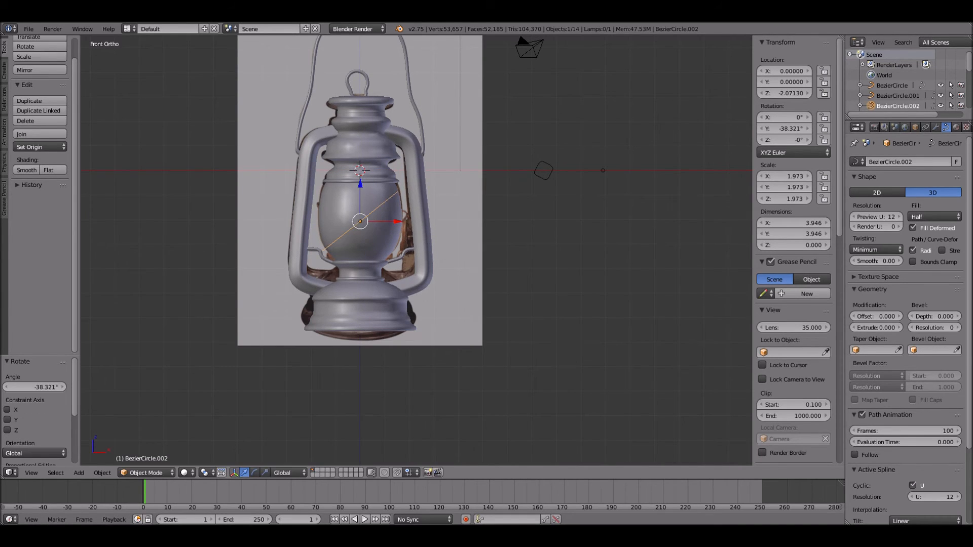
key("x")
key("Return")
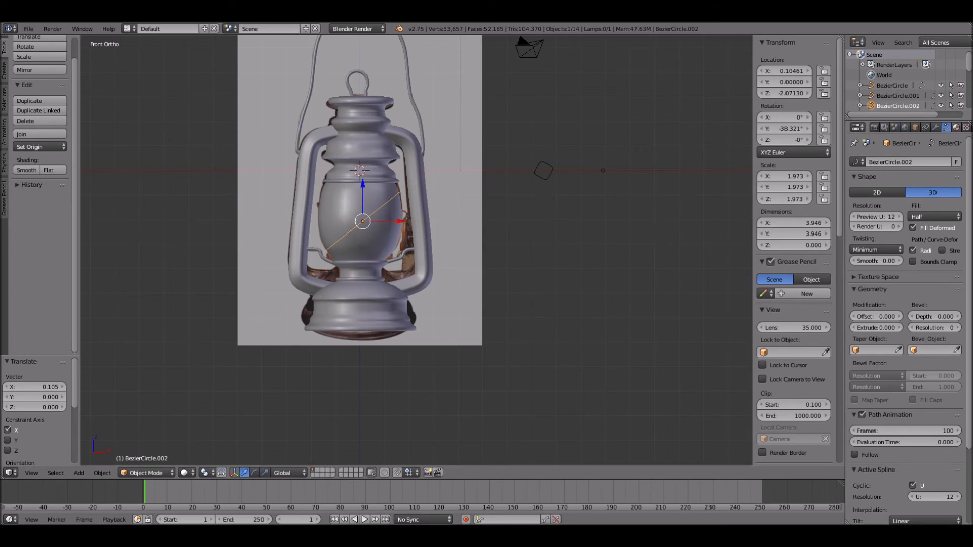
- Set BezierCircle as the bevel object of the tilted guard ring
left_click(935, 350)
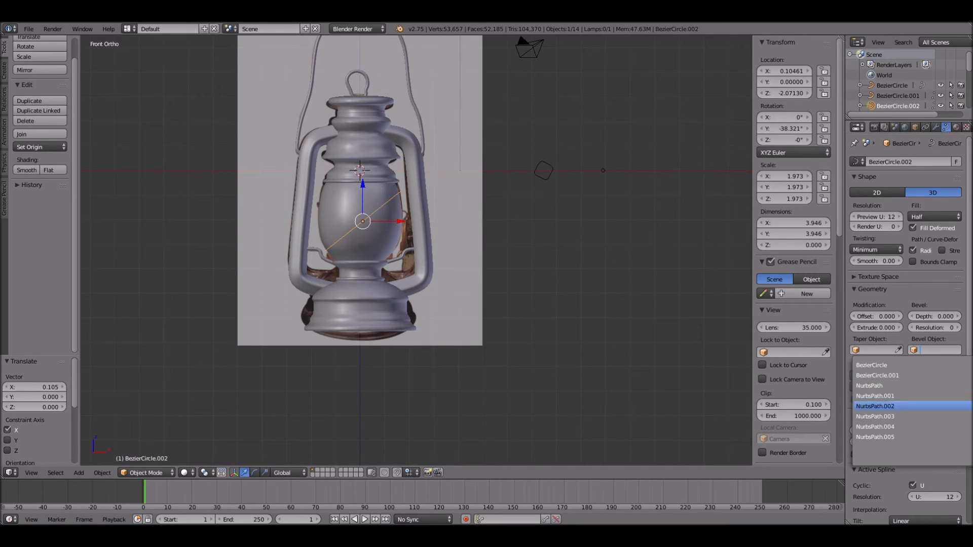
left_click(871, 365)
scroll(416, 249, "up", 3)
scroll(416, 249, "down", 2)
- Add another Bezier circle and move it along X to about 8.683, beside the existing bevel circles
key("shift+a")
mouse_move(582, 267)
left_click(631, 276)
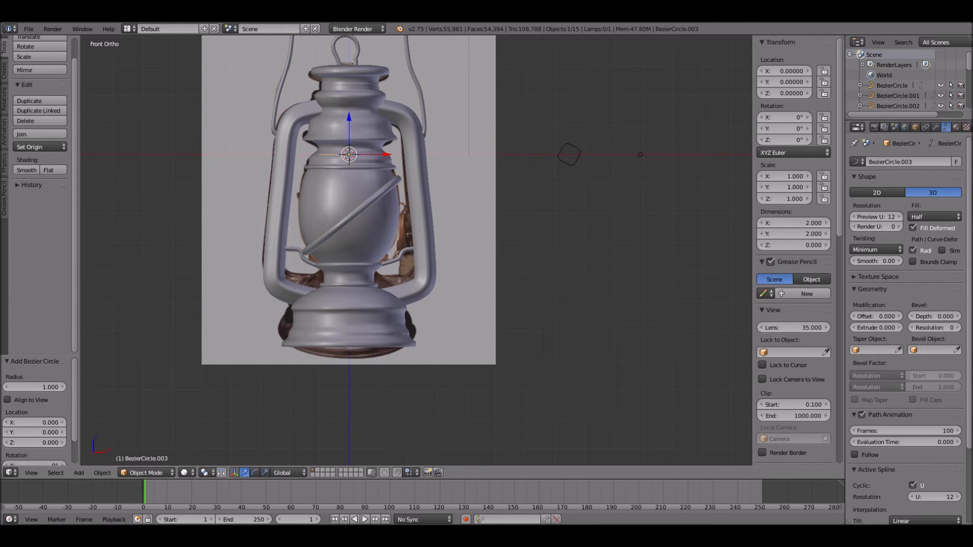
key("g")
key("x")
left_click(634, 154)
- Rotate the new bevel circle 90° about X and scale it down to about 0.085
key("r")
key("x")
key("9")
key("0")
key("Return")
key("s")
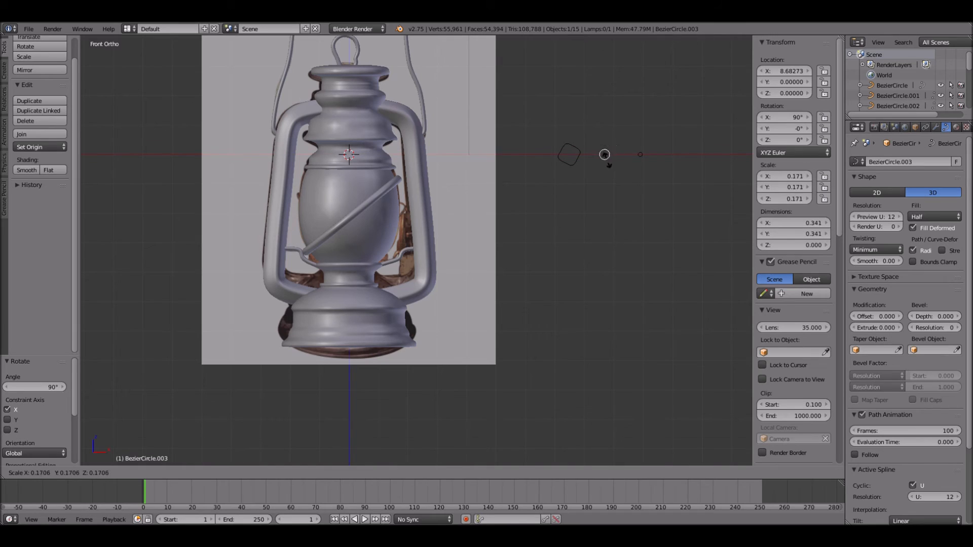
left_click(600, 155)
- Set BezierCircle.003 as the bevel object of the tilted guard ring
right_click(375, 198)
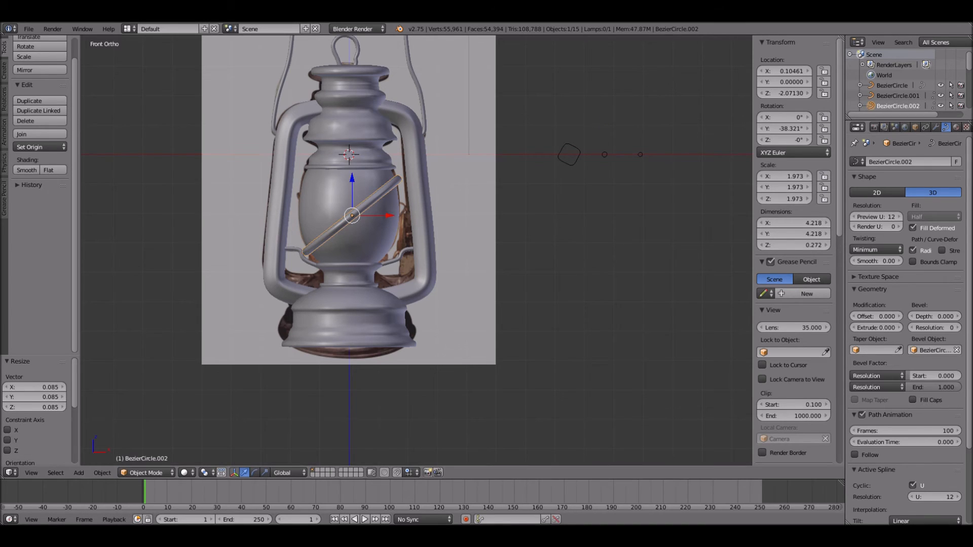
left_click(932, 351)
left_click(932, 385)
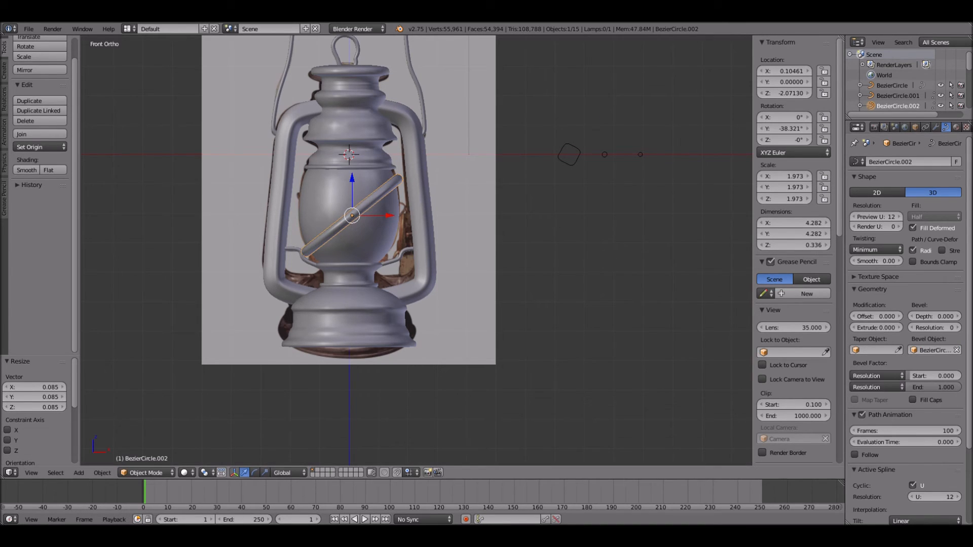
- Scale the bevel circle BezierCircle.003 down to about 0.049 to thin the guard ring
right_click(604, 155)
key("s")
left_click(664, 183)
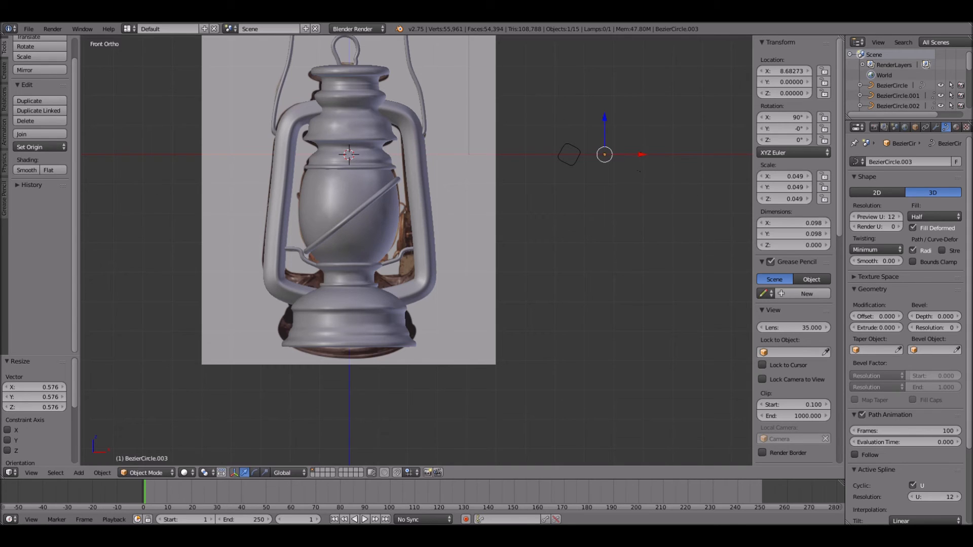
scroll(663, 183, "up", 3)
middle_click_drag(663, 183, 752, 208)
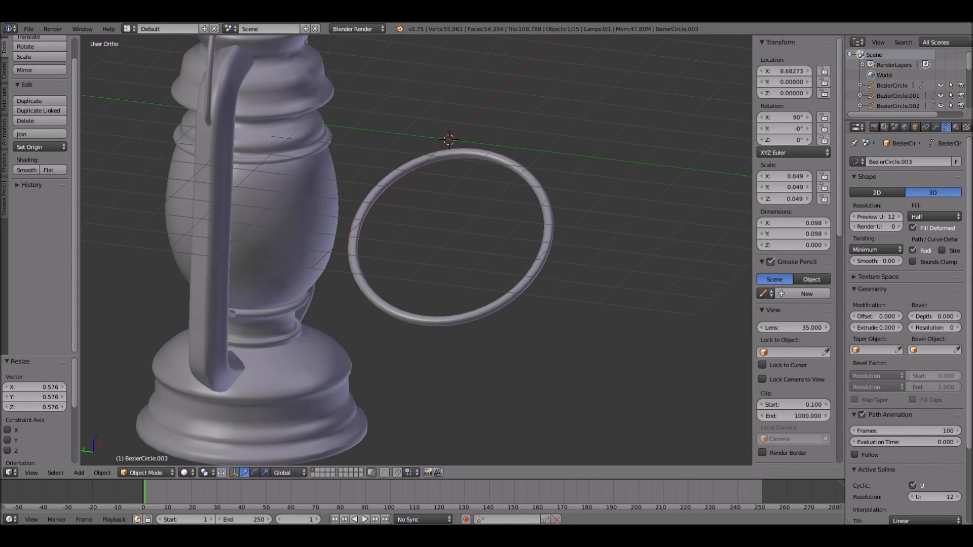
- Move the lantern parts about -4.164 along Y, leaving the guard ring in place, to align them around the ring
key("KP_3")
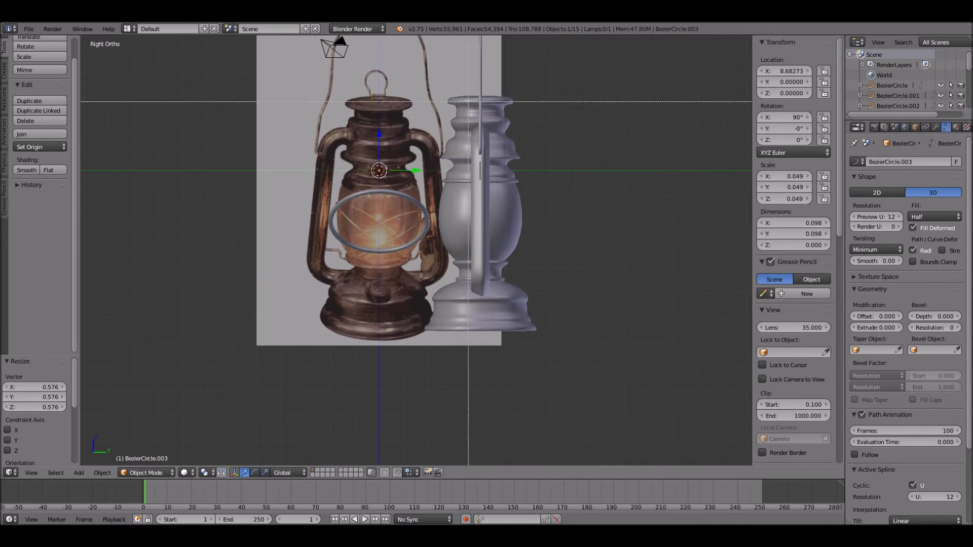
left_click_drag(472, 85, 657, 393)
key("g")
key("y")
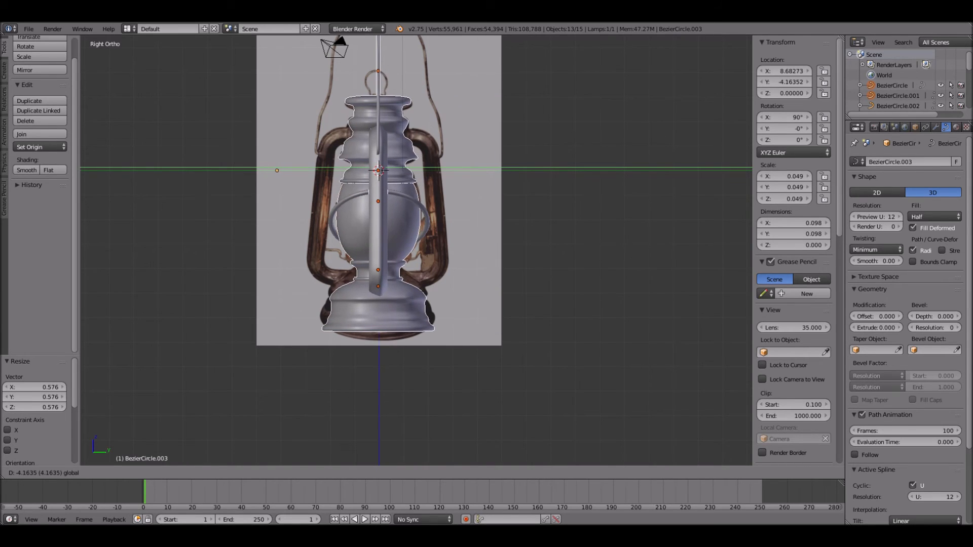
left_click(555, 355)
- Scale the guard ring by about 0.91 along Y so it fits closely around the globe
right_click(428, 218)
scroll(428, 218, "up", 2)
key("s")
key("x")
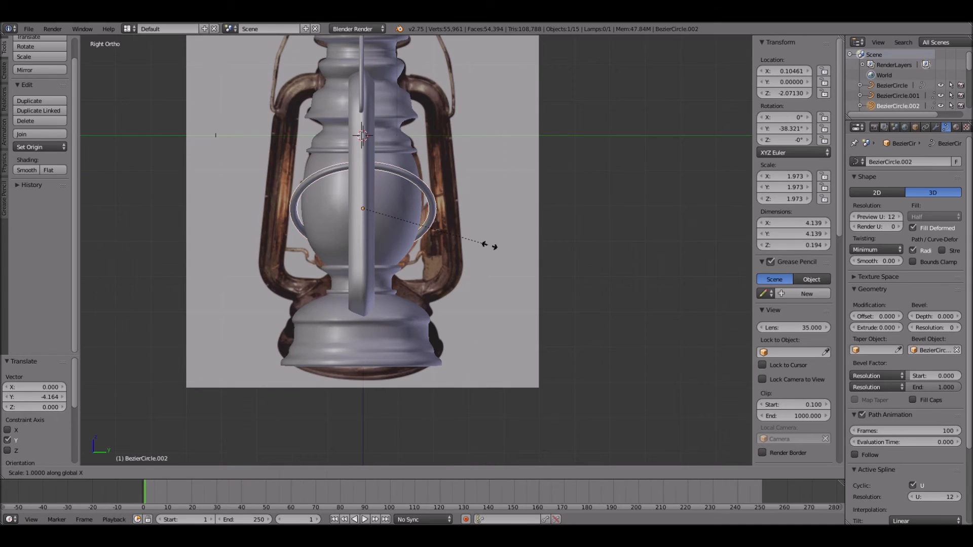
key("y")
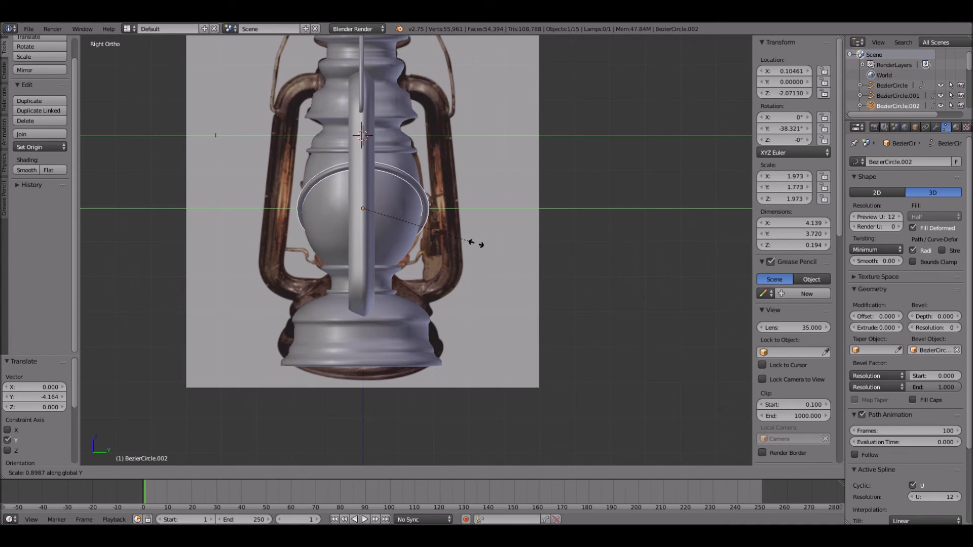
left_click(477, 244)
- Shift the guard ring about -0.044 along Y to centre it on the globe
key("g")
key("y")
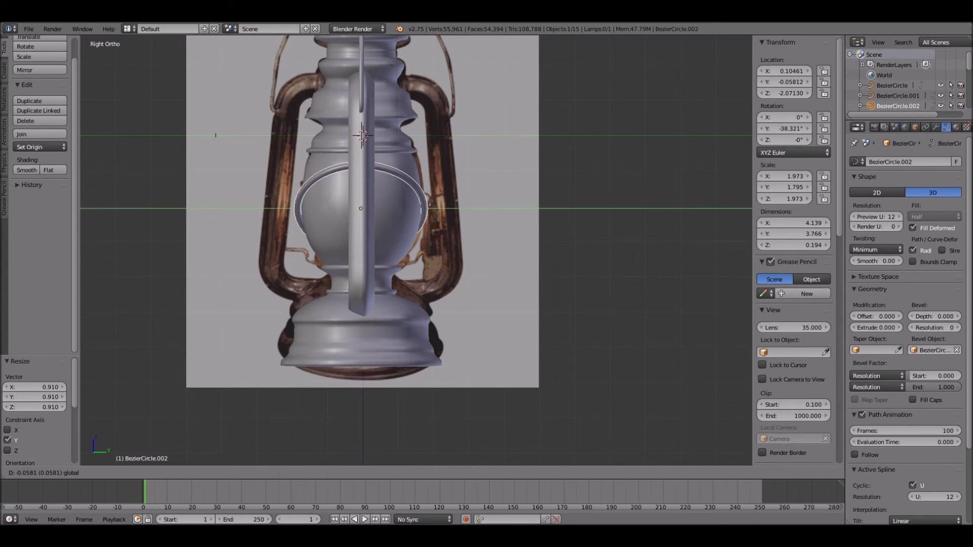
key("0")
left_click_drag(401, 209, 399, 208)
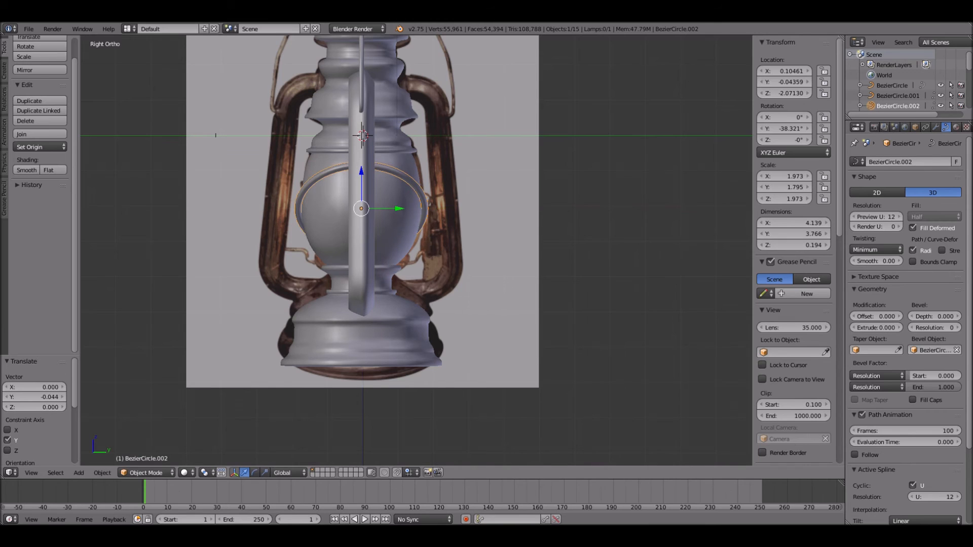
- Scale the guard ring down to about 1.931 on X and Z and 1.757 on Y for a closer fit around the globe
key("KP_1")
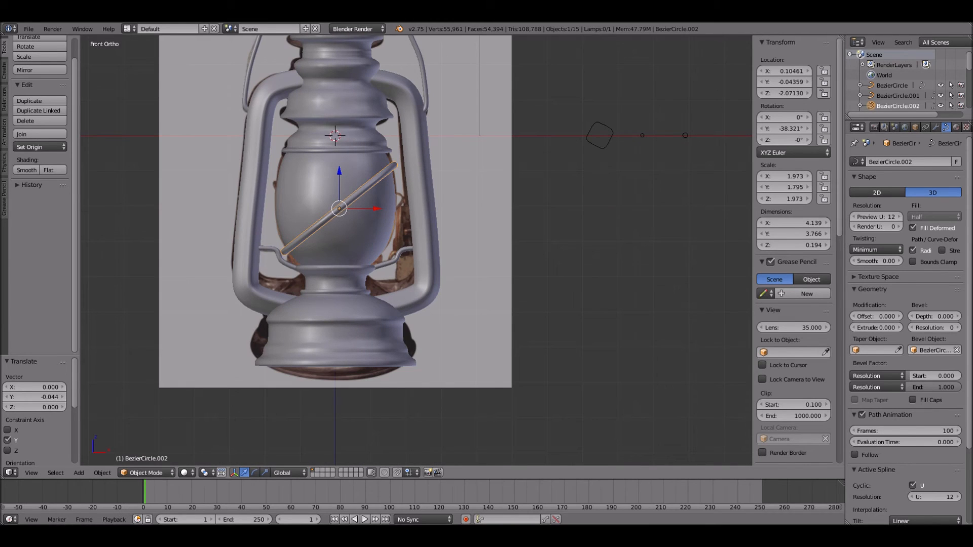
key("s")
left_click(431, 224)
middle_click_drag(430, 224, 775, 236)
key("KP_1")
- Duplicate the guard ring, rotate the copy 90° around Y and shift it about -0.378 along X
key("shift+d")
key("Escape")
type("ry")
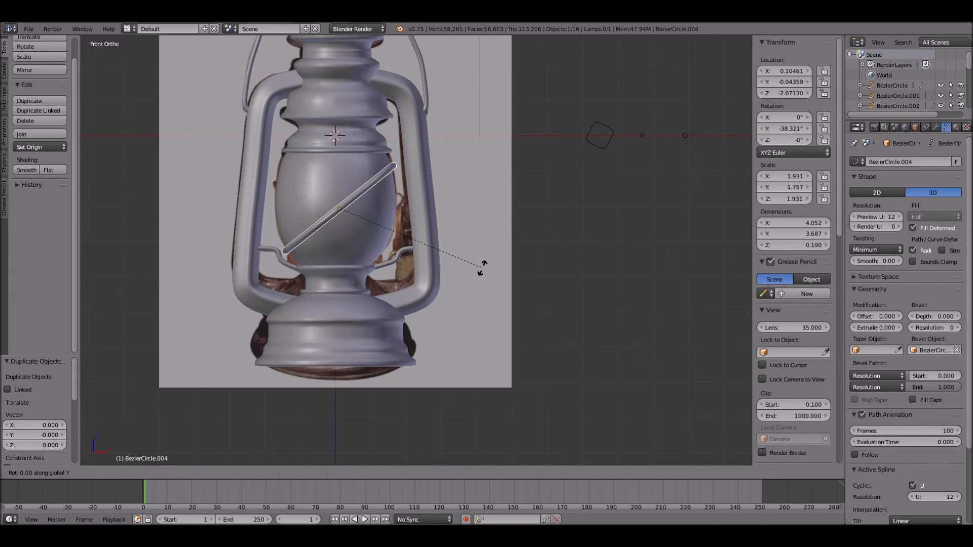
type("90")
key("Return")
key("g")
key("x")
key("Return")
- Rotate the copied ring to about 37.9° around Y and lower it along Z to about -2.333
key("r")
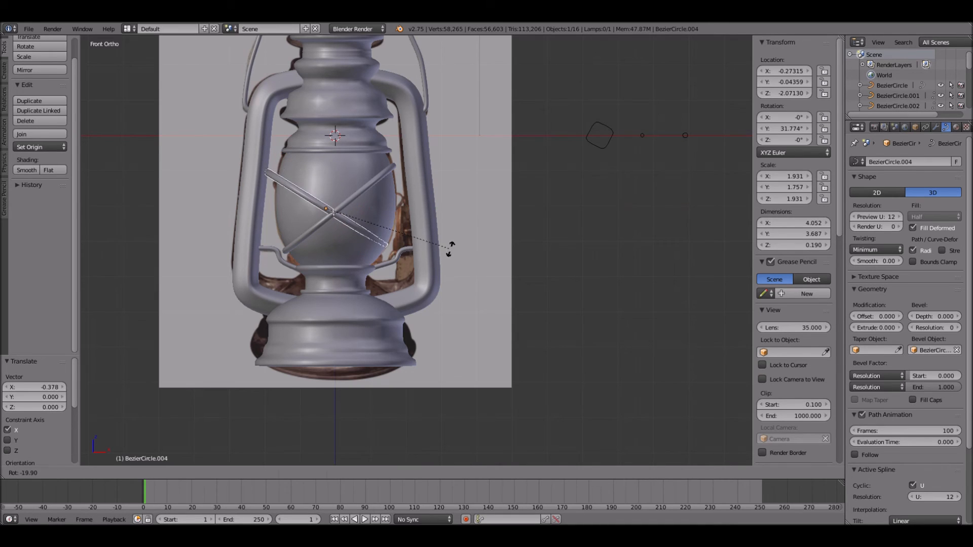
key("Return")
key("g")
key("z")
key("Return")
- Scale the copied ring to about 1.901 and shift it along X to about -0.215 so it crosses the first ring
key("s")
key("Return")
key("g")
key("x")
key("Return")
middle_click_drag(325, 218, 583, 362)
key("s")
left_click(594, 326)
middle_click_drag(594, 327, 475, 307)
key("a")
scroll(487, 218, "down", 3)
scroll(479, 241, "up", 1)
scroll(484, 275, "up", 1)
scroll(475, 307, "down", 2)
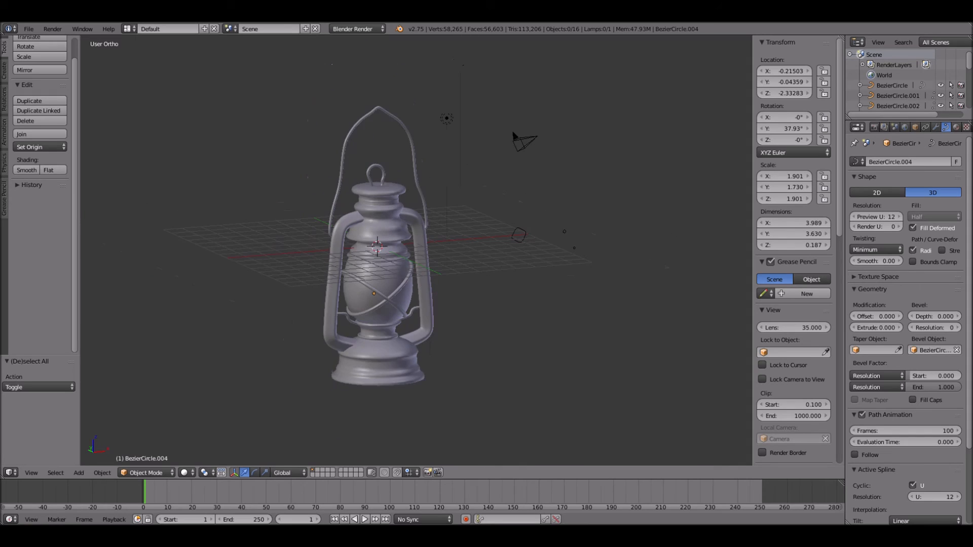
- Add a plane, move it about -7.557 along X and rotate it 90° around X, ready for mesh editing
key("KP_1")
key("shift+a")
mouse_move(441, 324)
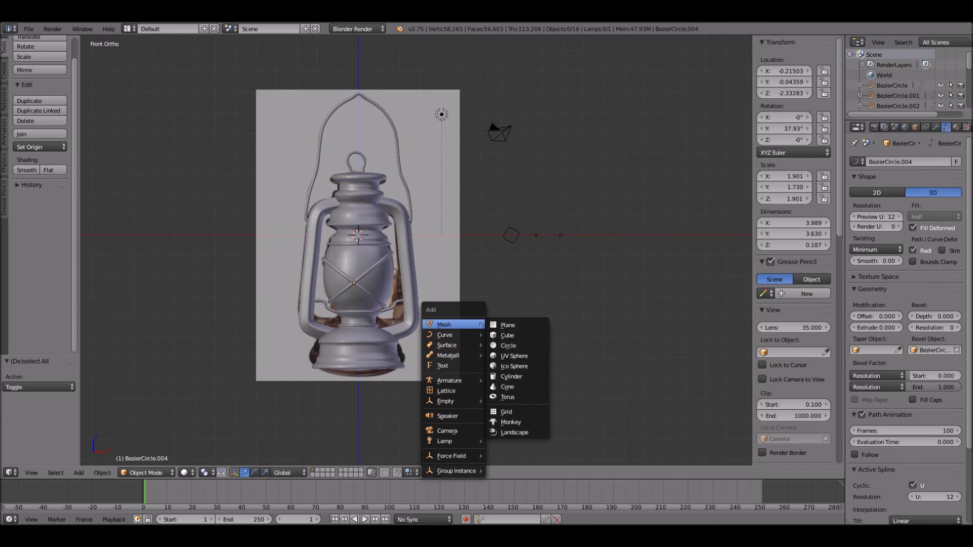
left_click(512, 324)
key("g")
key("x")
left_click(358, 325)
scroll(492, 324, "up", 4)
middle_click_drag(357, 325, 556, 302, "shift")
key("r")
key("z")
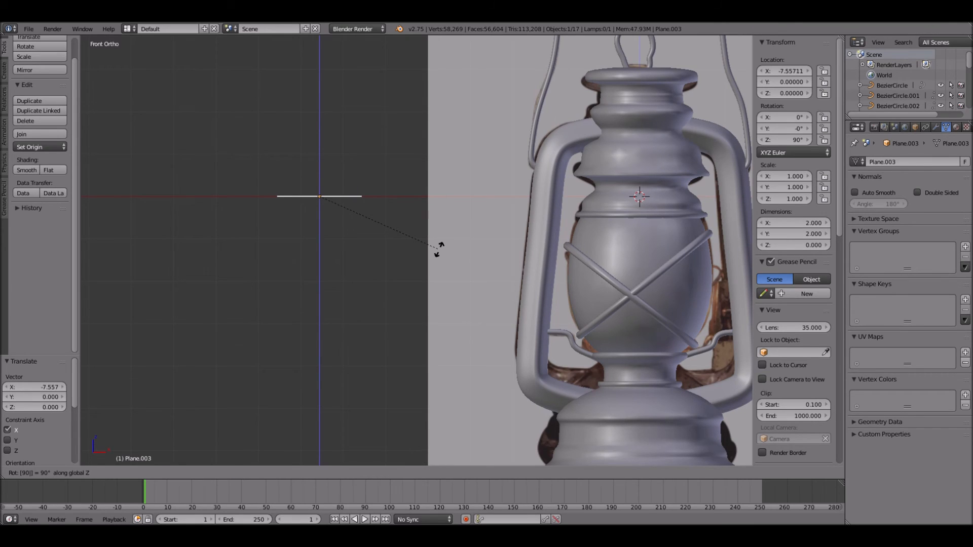
key("x")
key("Return")
key("Tab")
right_click(363, 154)
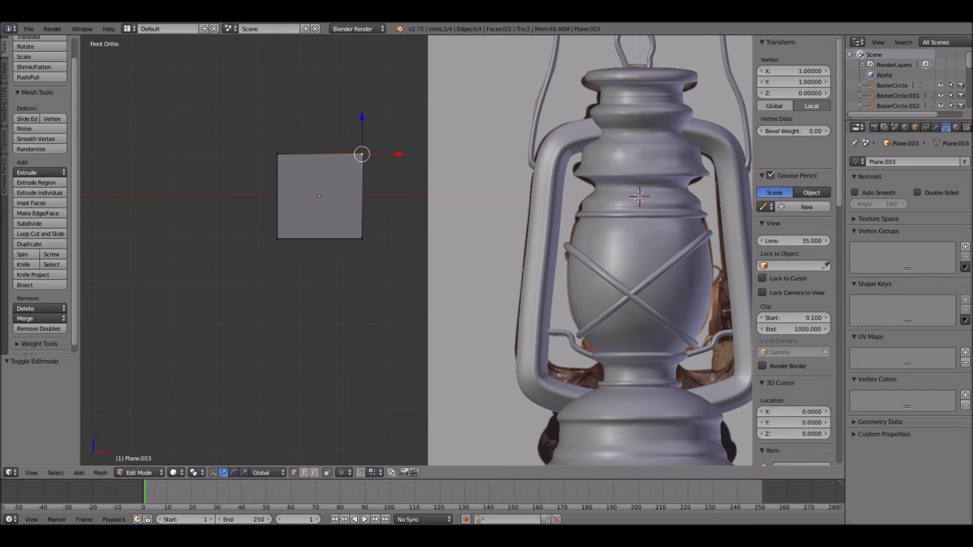
right_click(277, 154, "shift")
right_click(277, 238, "shift")
right_click(362, 238, "shift")
key("x")
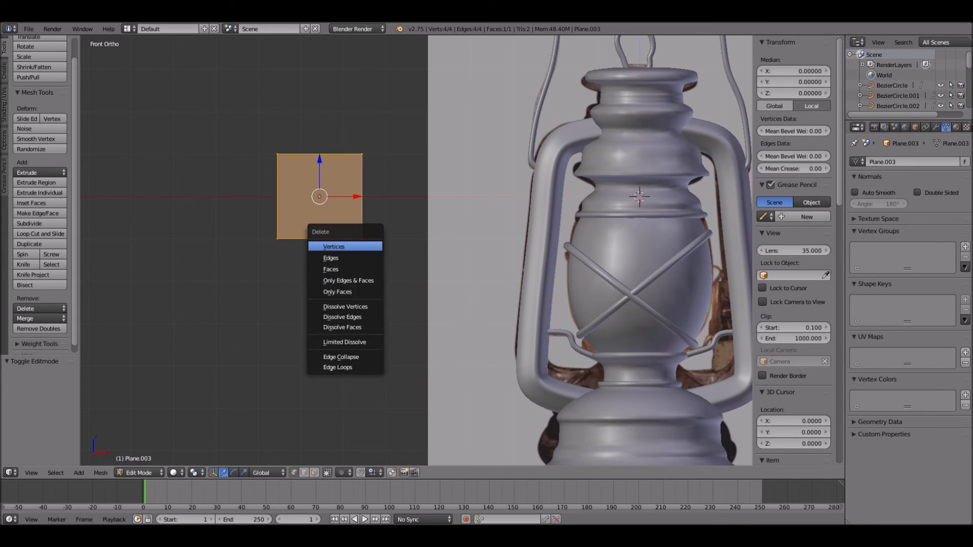
key("Return")
key("ctrl+z")
- Delete three of the plane's corner vertices, keeping only the lower-left one
right_click(363, 238)
right_click(362, 154, "shift")
right_click(277, 154, "shift")
key("x")
key("Return")
scroll(417, 250, "down", 5)
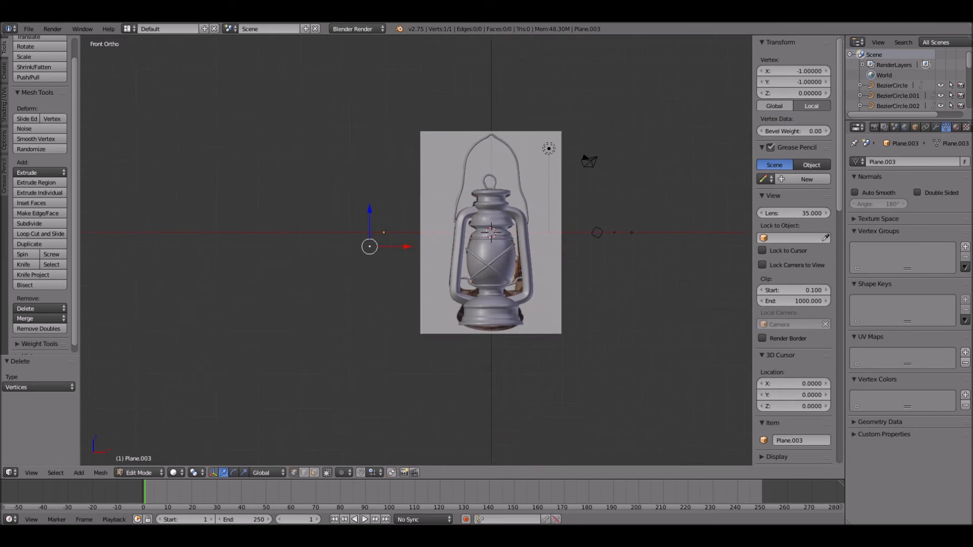
- Move the remaining vertex along X and Z to the lantern's centreline at the neck, local X about 7.608 and Y about -4.173
key("g")
key("x")
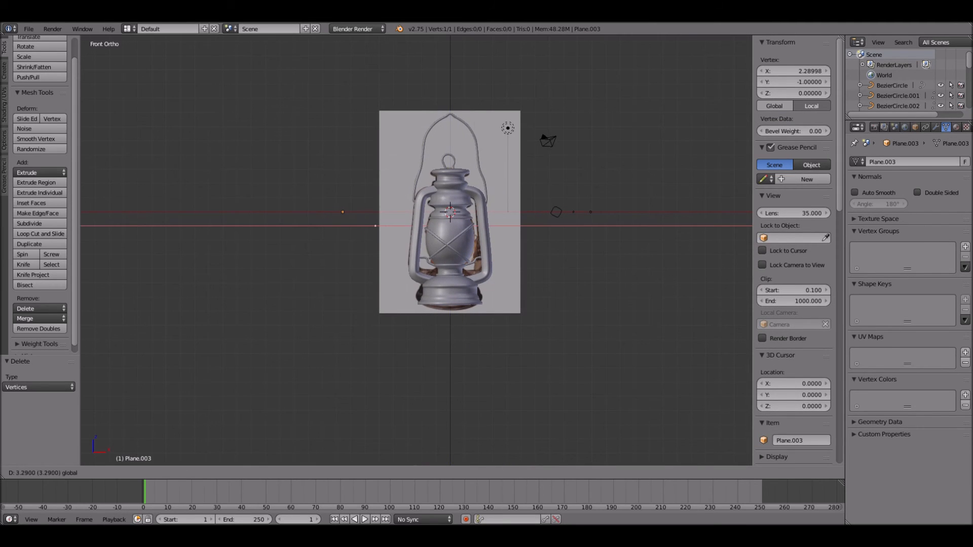
left_click(440, 226)
scroll(440, 226, "up", 4)
key("z")
middle_click_drag(464, 200, 374, 183, "shift")
key("g")
key("z")
left_click(375, 276)
scroll(375, 277, "up", 4)
middle_click_drag(375, 277, 351, 228, "shift")
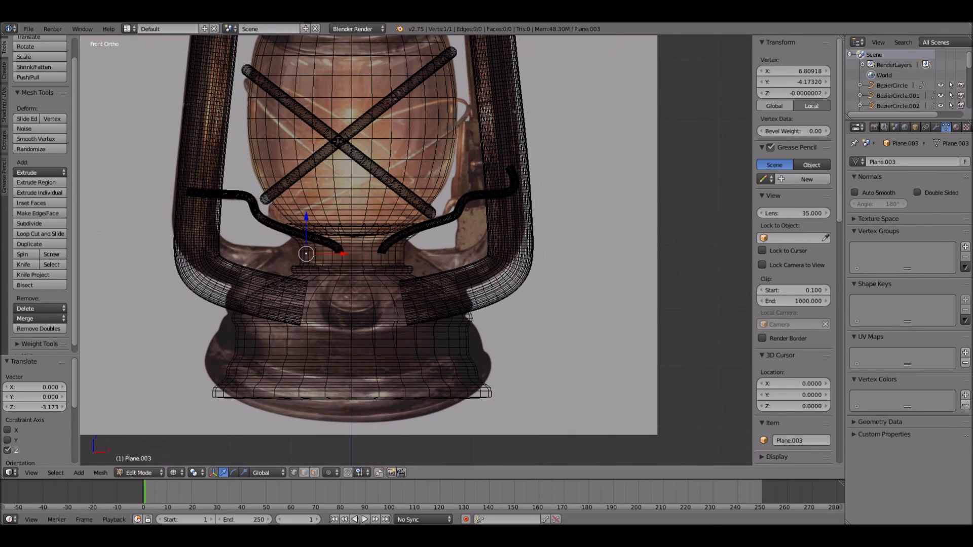
key("g")
key("x")
left_click(354, 253)
- Extrude the vertex outward from the centreline to trace the top edge and curled rim of a small fuel cap profile
scroll(354, 253, "up", 3)
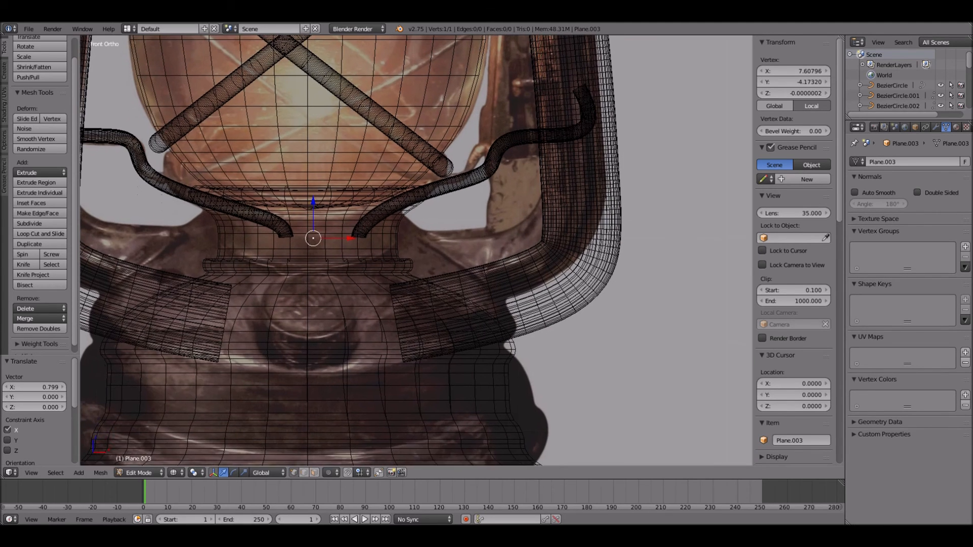
key("e")
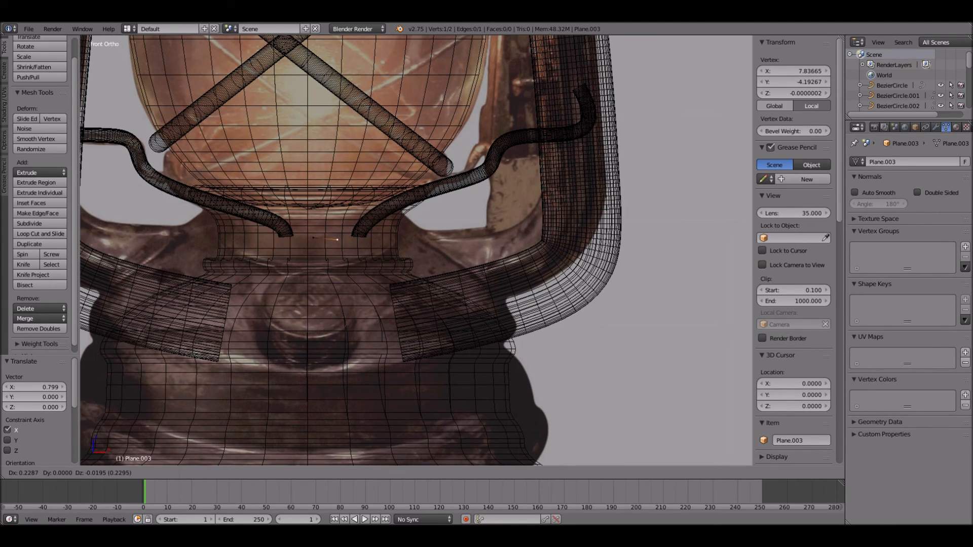
left_click(338, 238)
key("e")
left_click(371, 242)
key("e")
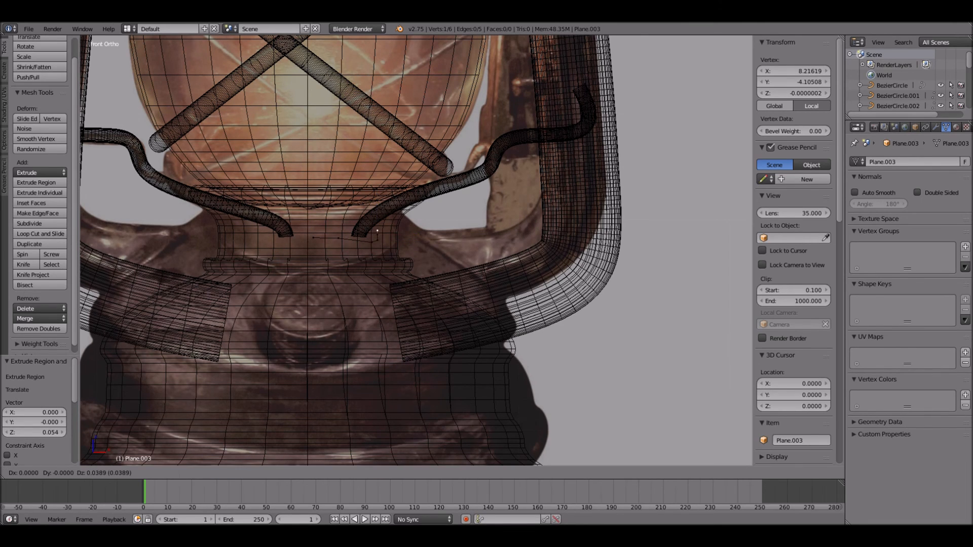
left_click(388, 236)
key("e")
left_click(386, 242)
key("e")
left_click(381, 247)
key("e")
left_click(375, 250)
- Extrude the cap profile down through a ribbed side, and close the bottom with an edge about -0.594 along X to the centreline
key("e")
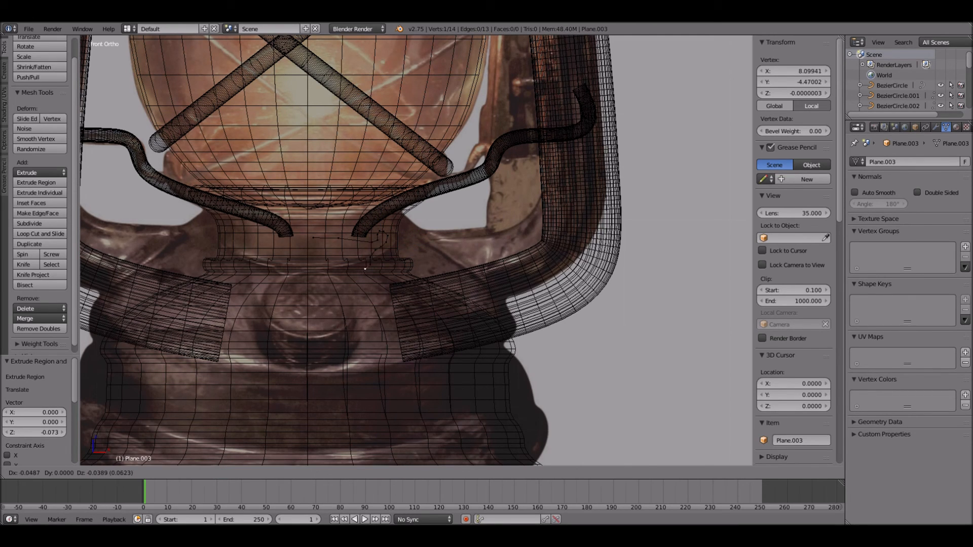
left_click(370, 273)
key("e")
left_click(372, 303)
key("e")
left_click(366, 307)
key("e")
left_click(374, 315)
key("e")
key("x")
left_click(312, 314)
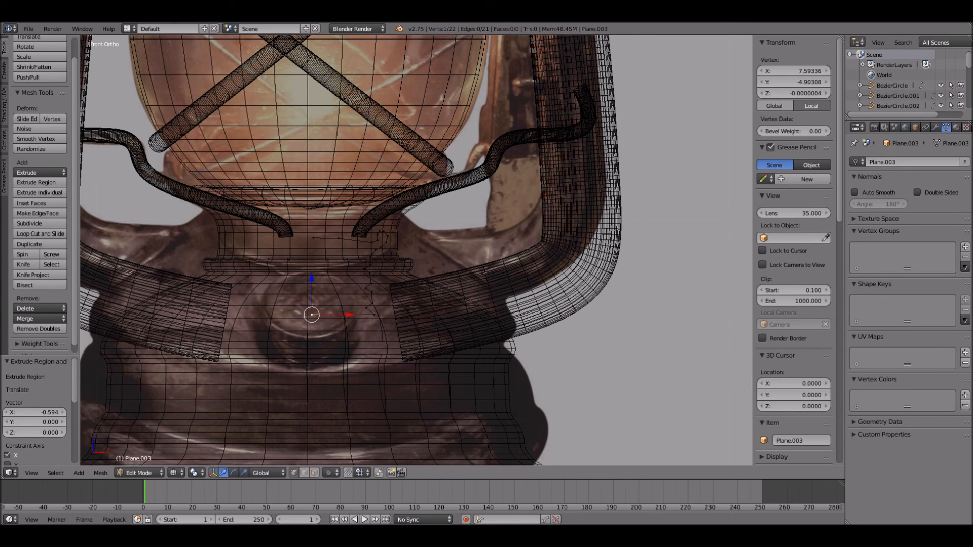
- Shift two vertices of the profile's top edge along X to refine the inner corner below the rim
right_click(371, 242)
key("g")
key("x")
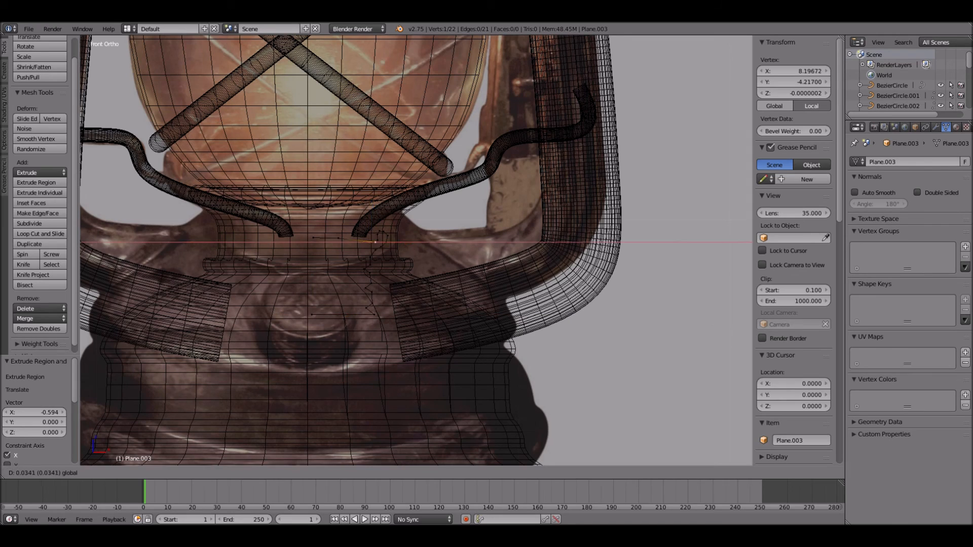
left_click(371, 241)
right_click(339, 238)
key("g")
key("x")
left_click(357, 239)
key("g")
key("x")
left_click(365, 238)
key("Tab")
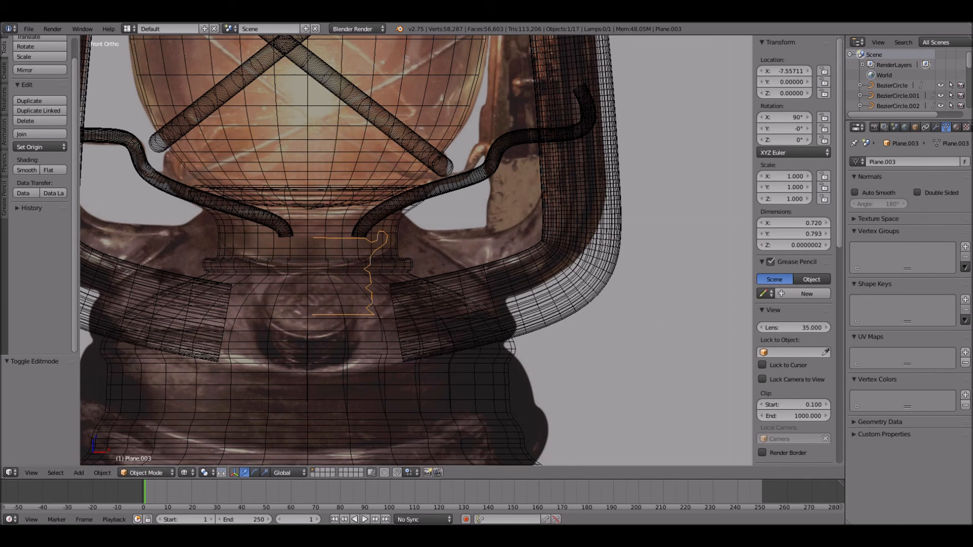
- Add a Screw modifier to the cap profile and set its axis to Y
left_click(936, 128)
left_click(910, 161)
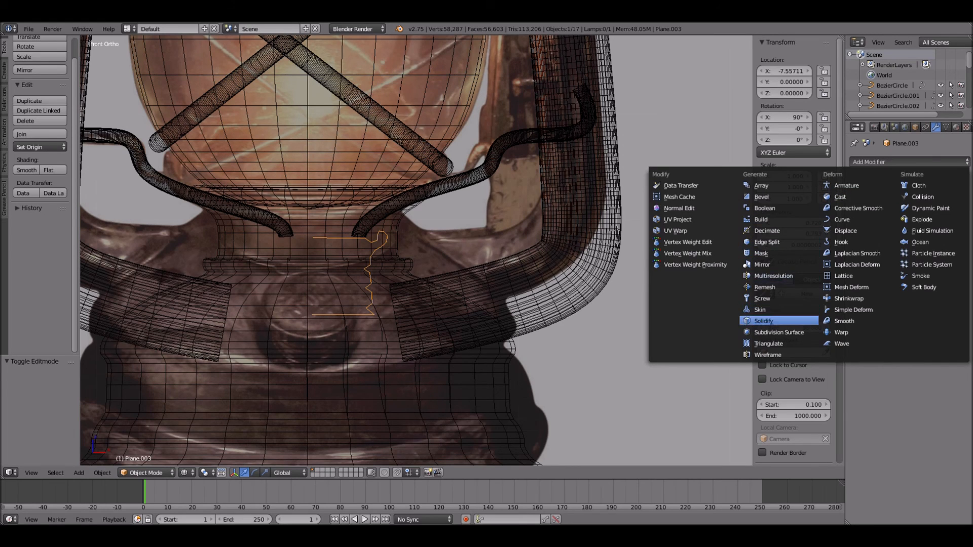
left_click(762, 299)
left_click(892, 210)
left_click(888, 187)
scroll(415, 248, "down", 8)
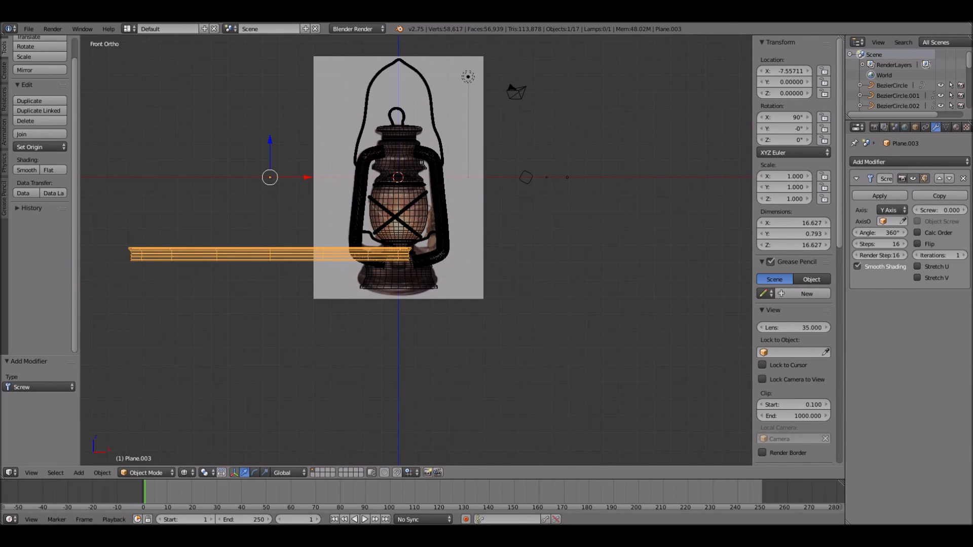
- Move all profile vertices along X until their inner ends meet the object's origin axis, closing the revolved cap
key("Tab")
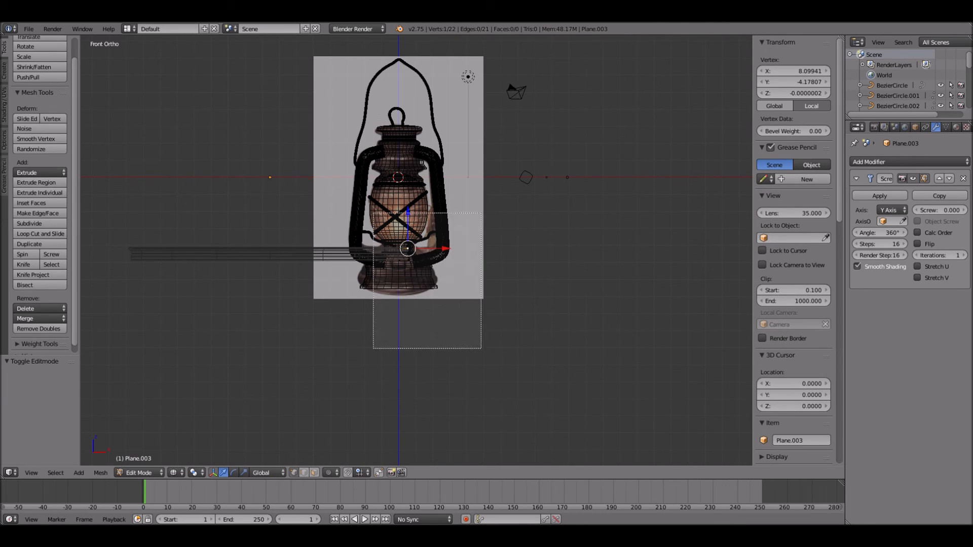
scroll(416, 250, "up", 4)
key("a")
key("g")
key("x")
left_click(154, 256)
middle_click_drag(153, 255, 360, 259, "shift")
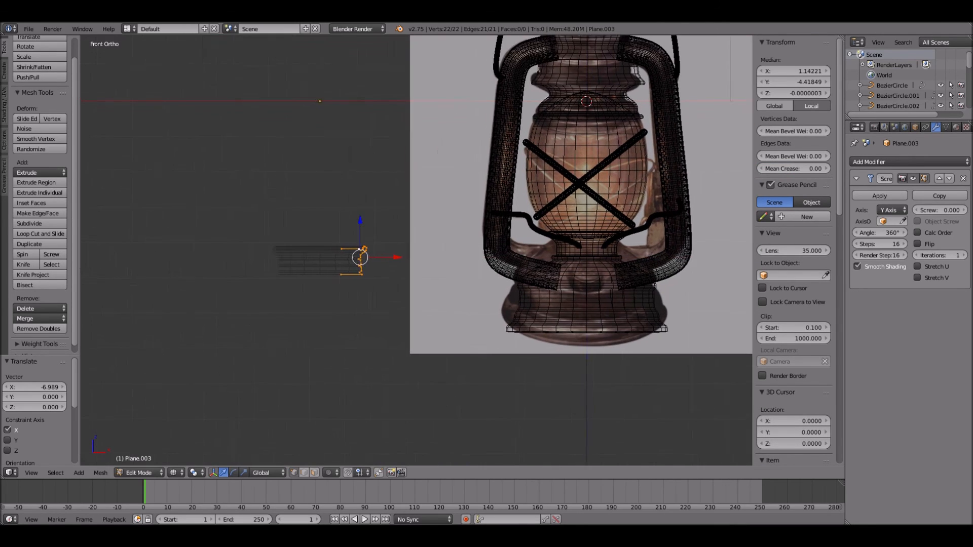
scroll(361, 259, "up", 2)
key("g")
key("x")
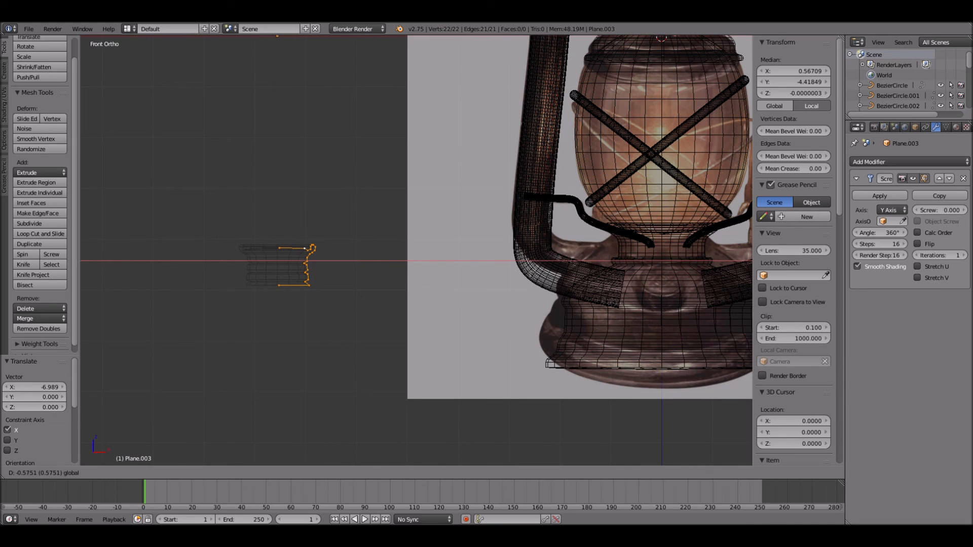
left_click(330, 259)
scroll(330, 259, "down", 2)
key("Tab")
- Apply the Screw modifier on the cap and add a Subdivision Surface modifier
mouse_move(331, 259)
middle_mouse_down()
mouse_move(361, 305)
mouse_move(437, 226)
mouse_move(433, 111)
mouse_move(425, 194)
middle_mouse_up()
key("z")
scroll(366, 297, "up", 5)
left_click(879, 196)
left_click(881, 162)
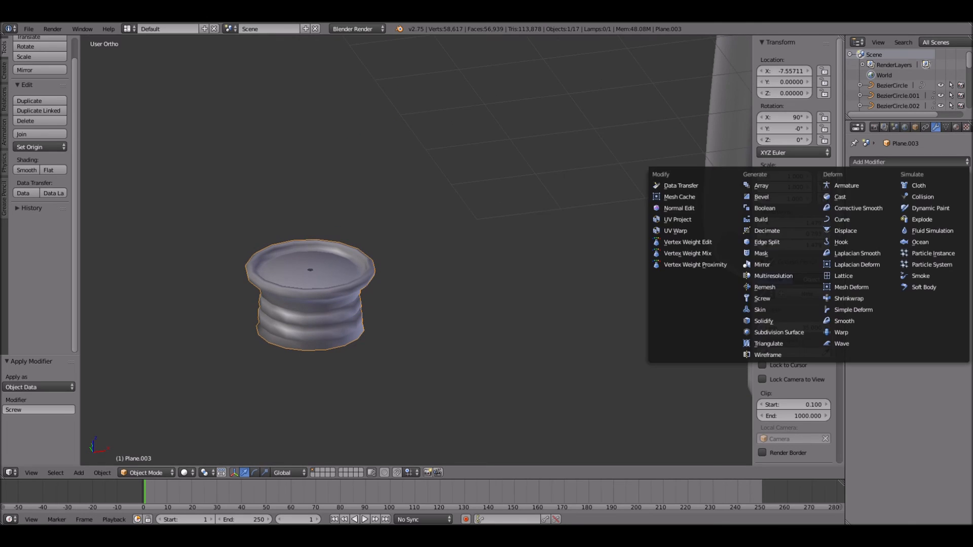
left_click(779, 332)
- Merge the overlapping vertices in the middle of the cap's underside at their centre
middle_click_drag(456, 304, 456, 203)
key("Tab")
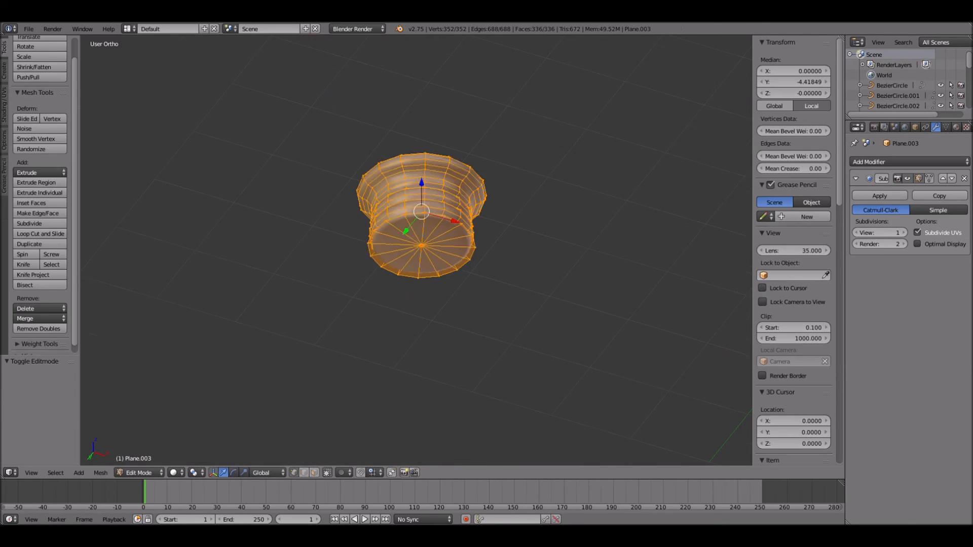
key("a")
right_click(424, 244)
key("alt+m")
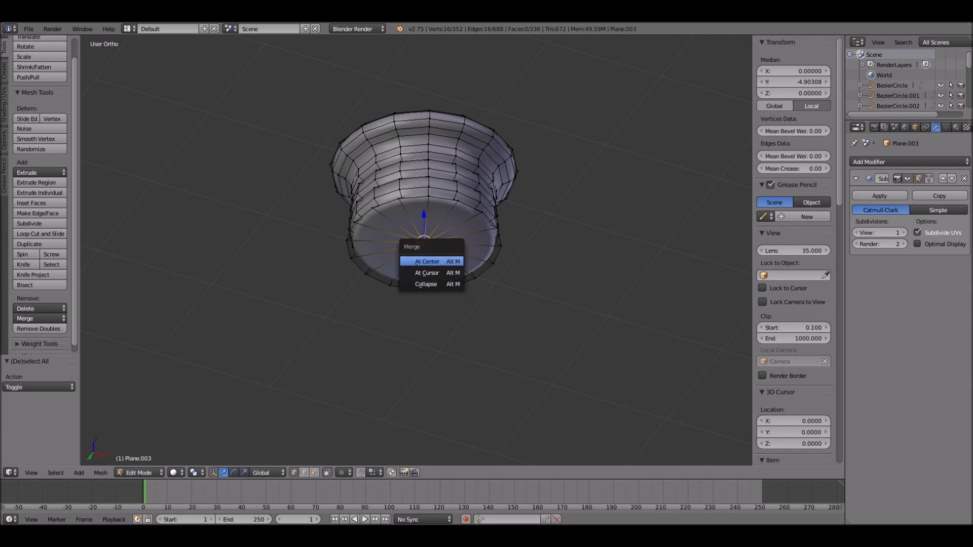
left_click(446, 261)
- Merge the overlapping vertices in the middle of the cap's top face at their centre and show the whole lantern again
middle_click_drag(441, 261, 363, 355)
key("a")
key("b")
left_click_drag(360, 356, 377, 379)
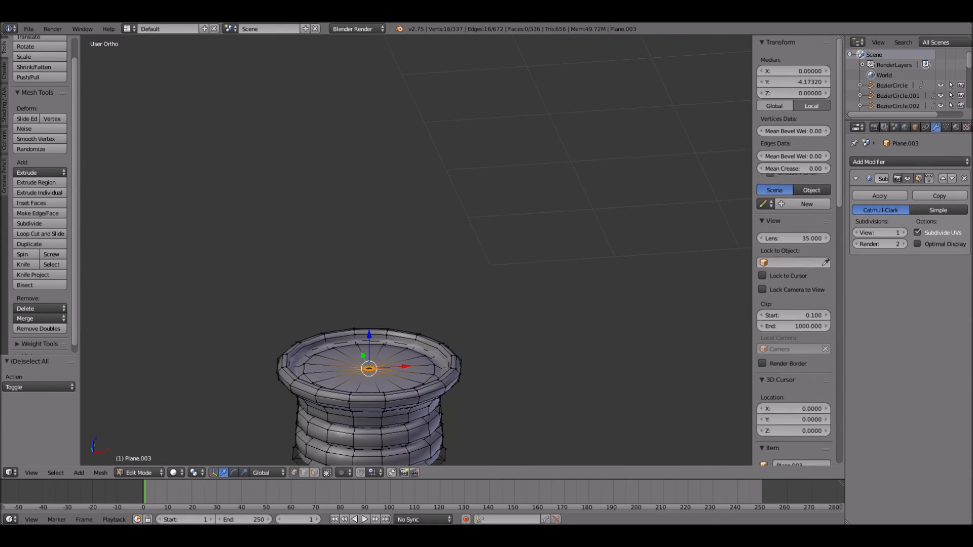
key("alt+m")
left_click(369, 374)
key("Tab")
key("KP_Divide")
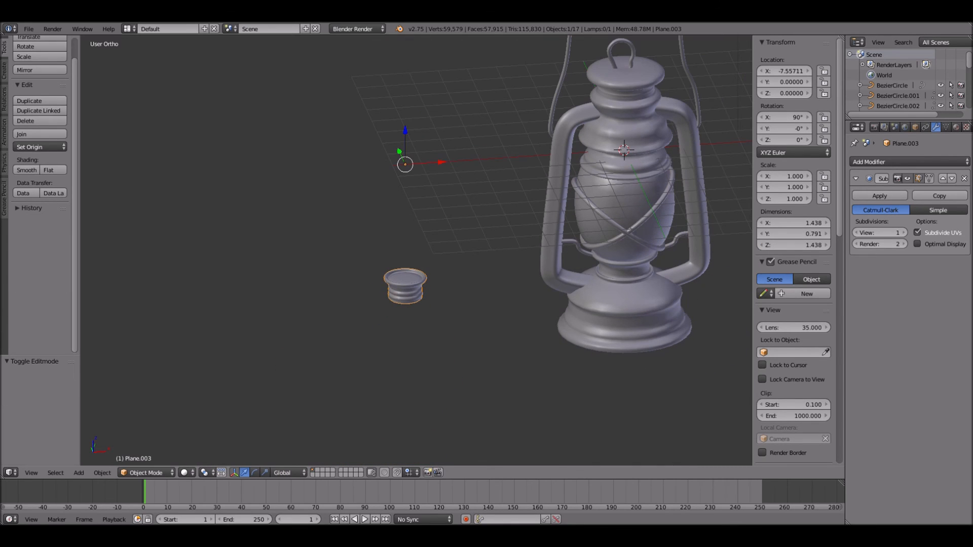
- Set the cap's origin to its centre of mass and move it in front of the lantern base at about X -0.129, Y -1.974
key("shift+ctrl+alt+c")
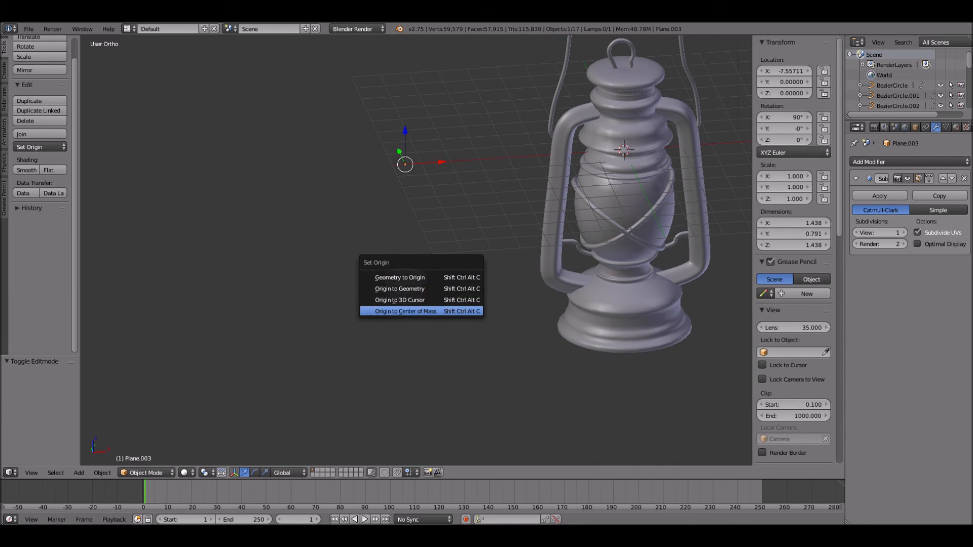
left_click(406, 311)
left_click_drag(441, 284, 624, 281)
key("KP_3")
scroll(417, 250, "up", 2)
- Tilt the cap about -37.97° in the side view and scale it down to about 0.763
key("r")
left_click(350, 256)
key("s")
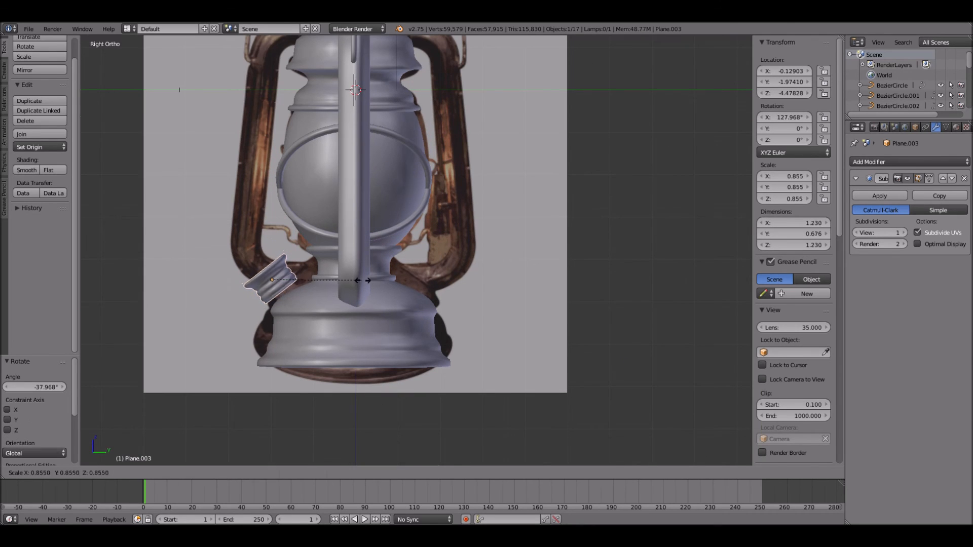
key("Return")
- Move the cap along Y and Z onto the base's shoulder at about Y -1.696, Z -4.672, and scale it down to about 0.689
key("g")
key("y")
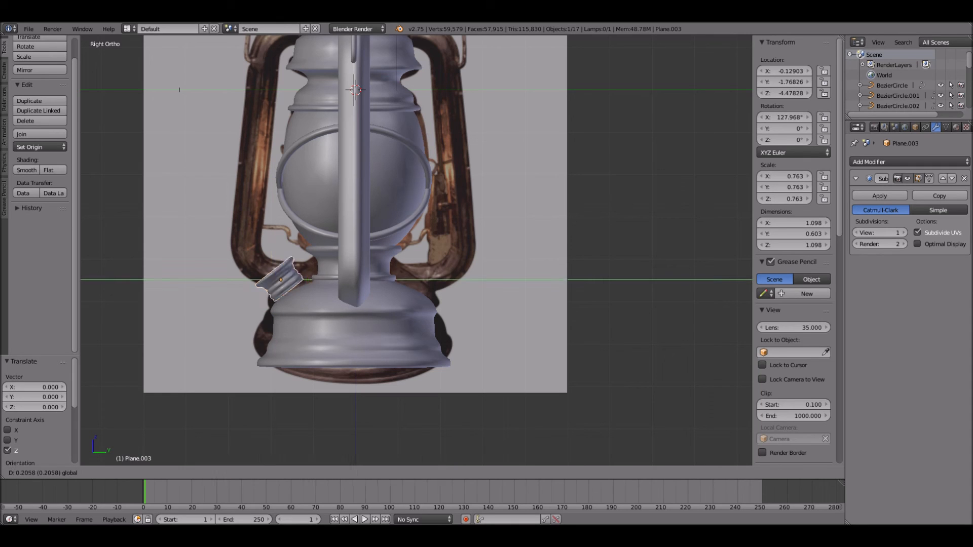
left_click_drag(318, 280, 319, 279)
left_click_drag(284, 246, 284, 255)
middle_click_drag(286, 256, 386, 275)
middle_click_drag(456, 284, 319, 262, "shift")
key("s")
key("Return")
- Centre the cap on the lantern in the front wireframe view by moving it along X to about -0.003
key("KP_1")
key("z")
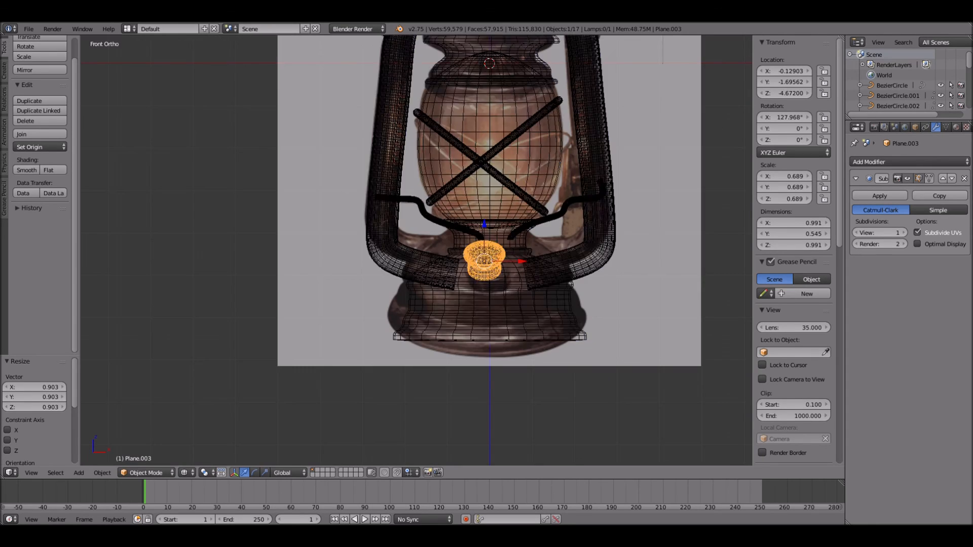
scroll(416, 248, "up", 3)
key("g")
key("x")
key("Return")
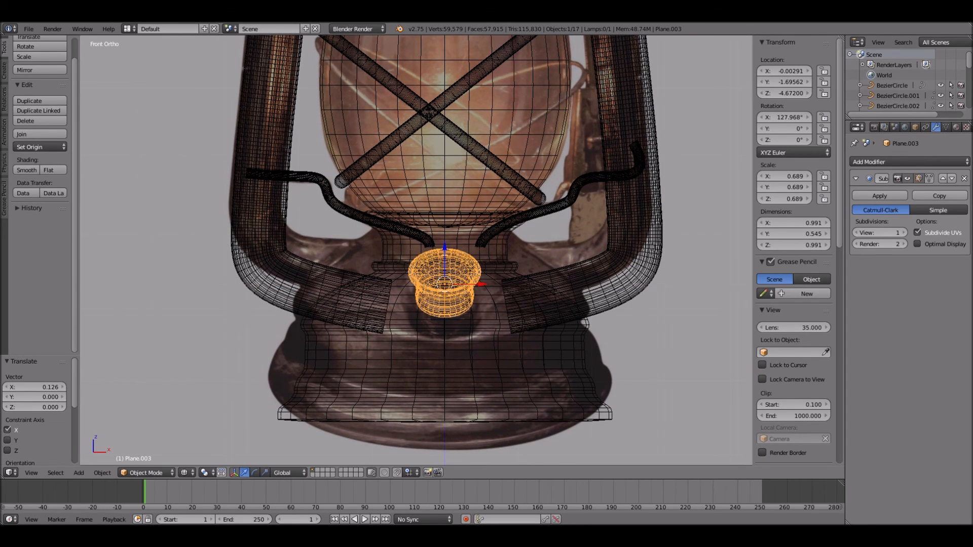
- Return to solid shading and lower the cap along Z to about -4.817 so it sinks into the base
key("KP_3")
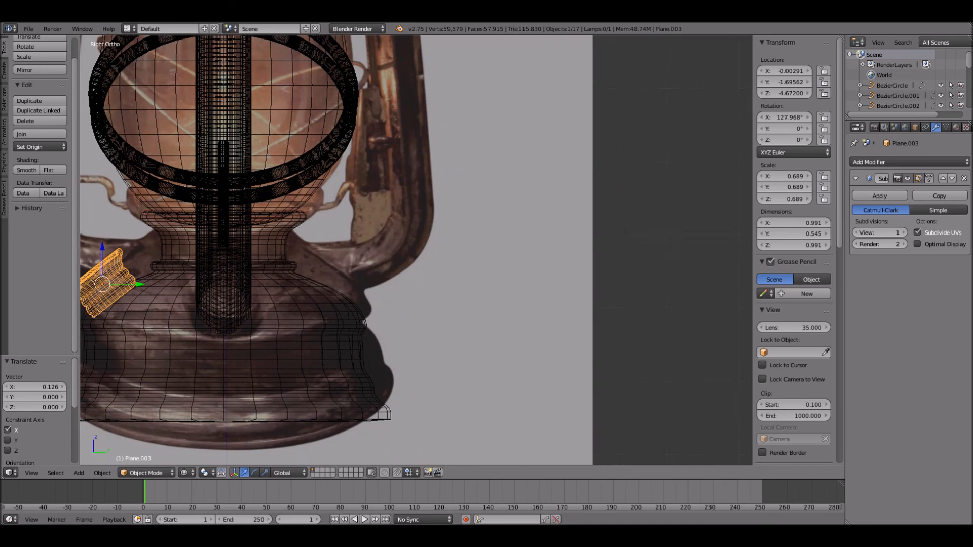
key("z")
scroll(416, 248, "down", 5)
middle_click_drag(314, 243, 491, 246)
key("a")
scroll(416, 248, "up", 4)
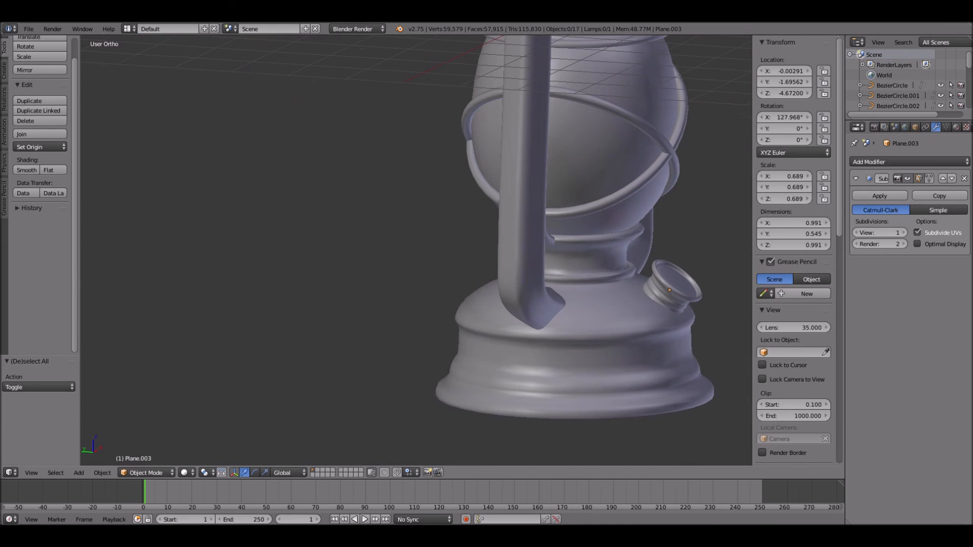
key("g")
key("z")
key("Return")
- Push the cap along Y into the base's shoulder, to about Y -1.565
key("g")
key("y")
key("Return")
key("a")
middle_click_drag(582, 274, 557, 253)
key("g")
key("y")
key("Return")
- Adjust the cap's tilt in the side view to an X rotation of about 121.94° and deselect it to check the whole lantern
key("KP_3")
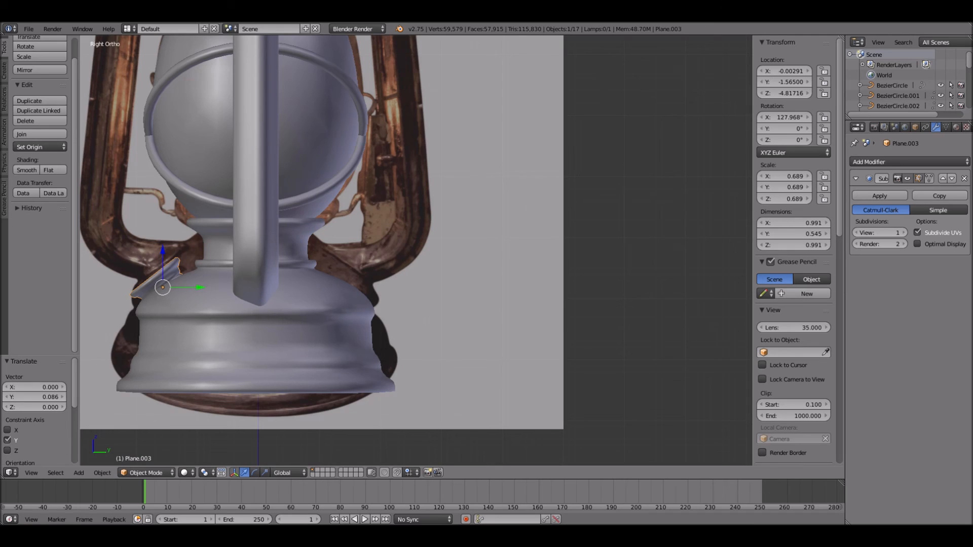
key("r")
left_click(281, 335)
key("Tab")
middle_click_drag(281, 335, 420, 314)
key("Tab")
key("a")
scroll(504, 354, "down", 3)
scroll(325, 345, "down", 3)
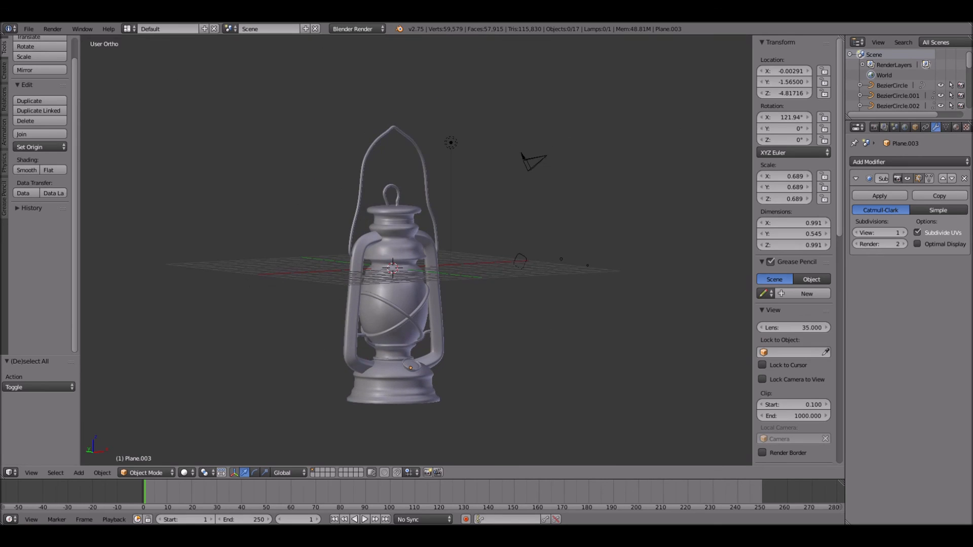
scroll(415, 249, "up", 1)
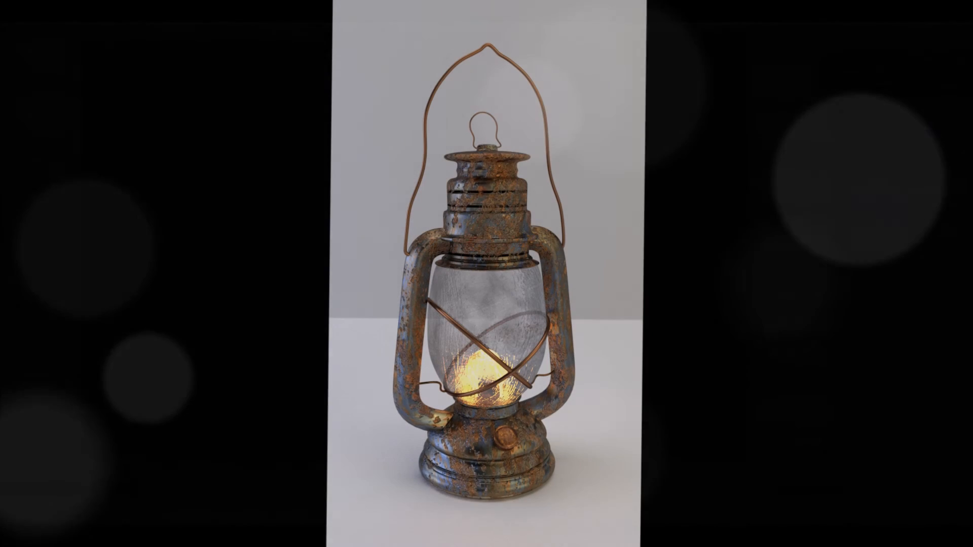